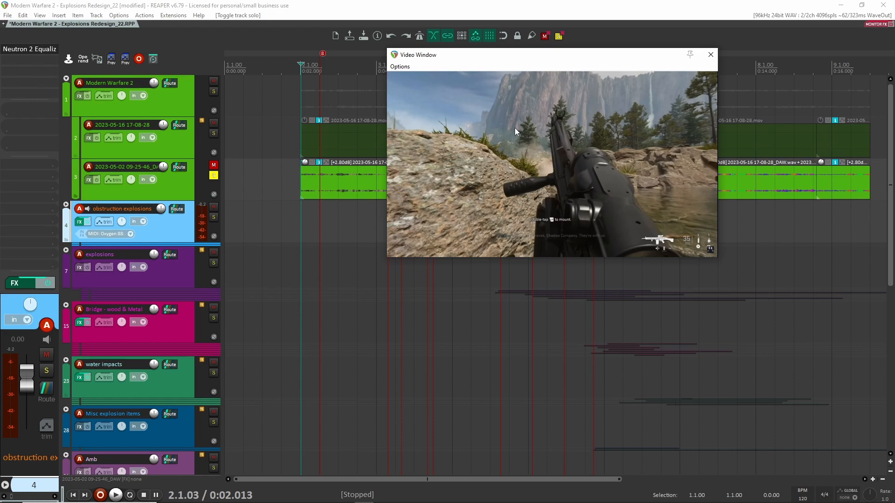
pyautogui.doubleClick(515, 151)
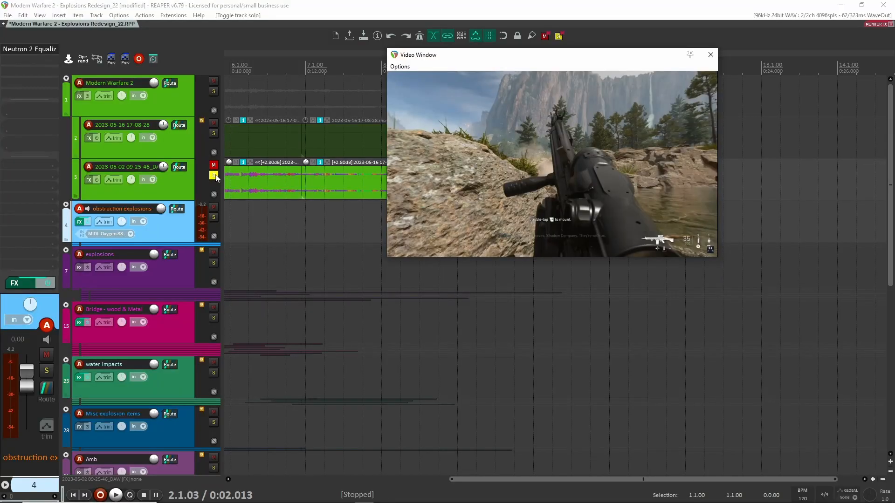
pyautogui.click(214, 177)
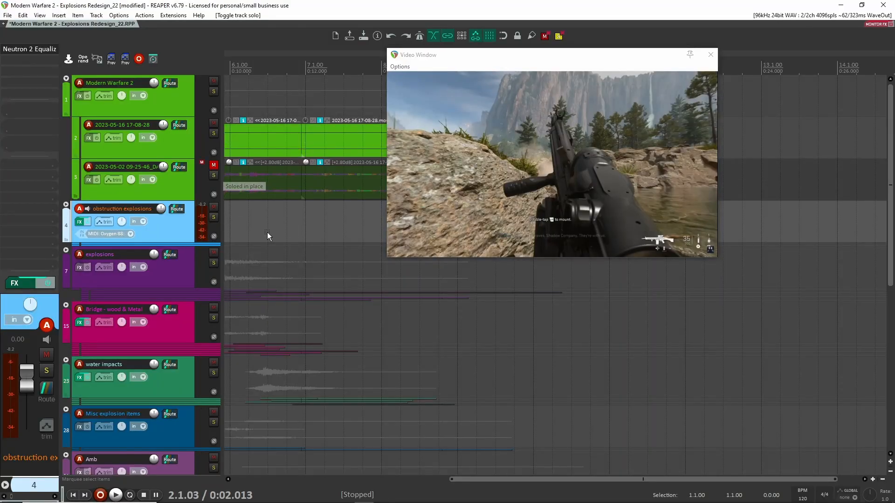
pyautogui.hscroll(-6, 267, 232)
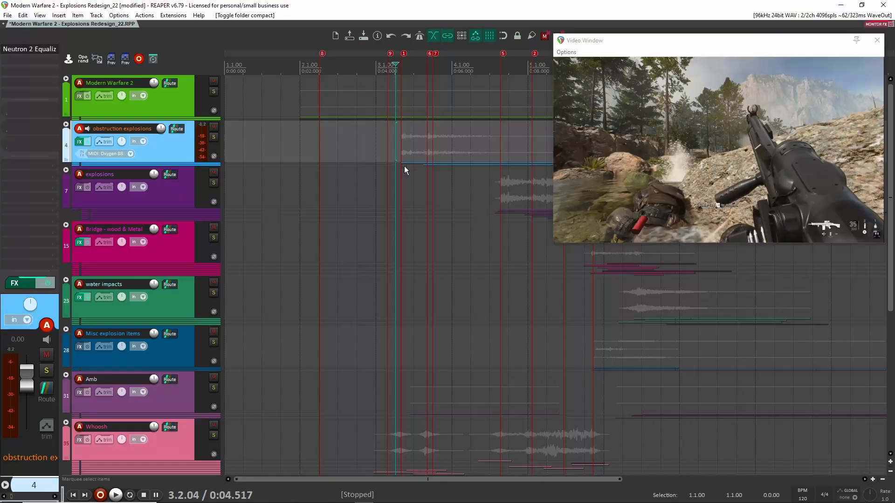
# Step: Look over the project's track folders and place the edit cursor just before the weapon reload items, at about 0:01.939
pyautogui.scroll(-5, 396, 224)
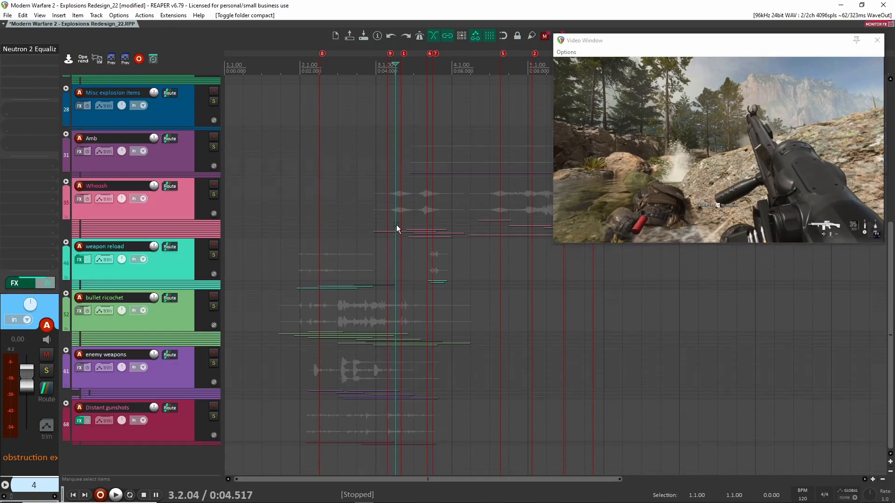
pyautogui.click(275, 267)
pyautogui.click(287, 263)
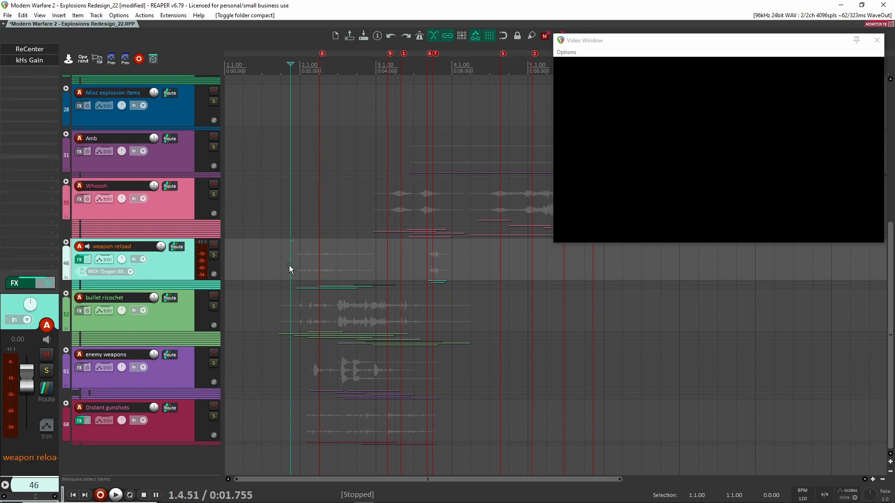
pyautogui.click(288, 258)
pyautogui.click(297, 250)
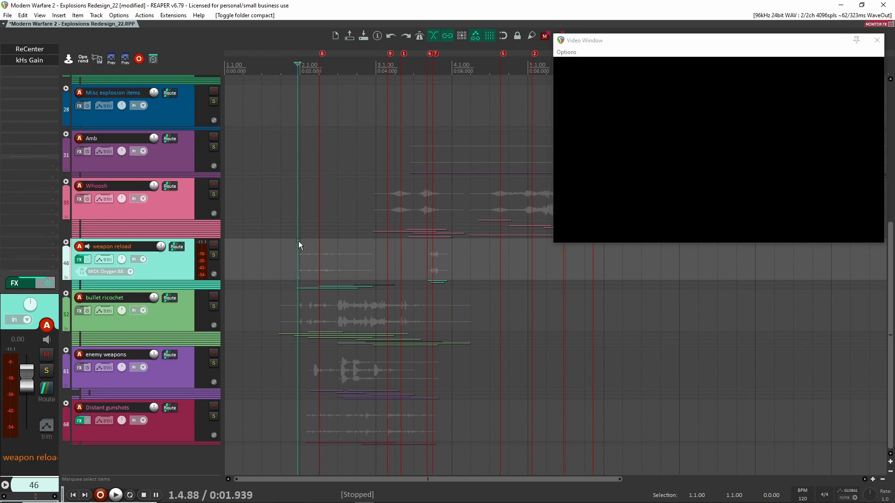
pyautogui.scroll(5, 321, 306)
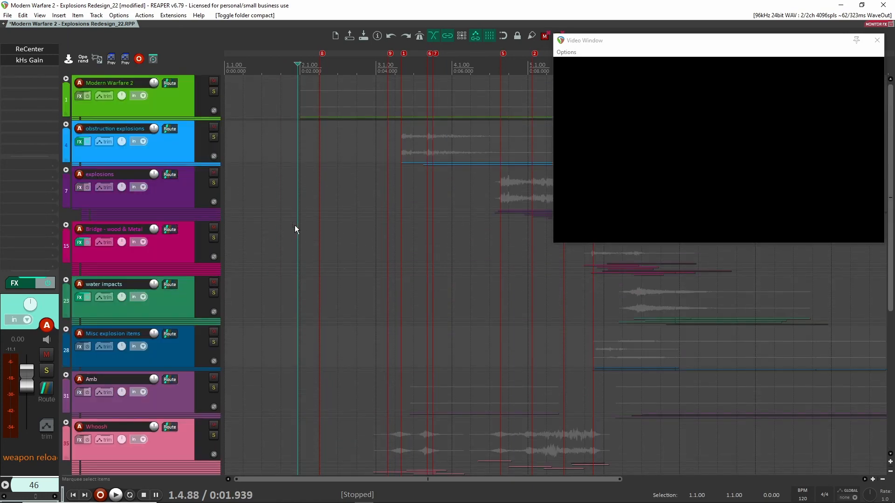
pyautogui.scroll(-5, 295, 226)
# Step: Expand the bullet ricochet folder to show its child tracks and solo the folder
pyautogui.click(69, 295)
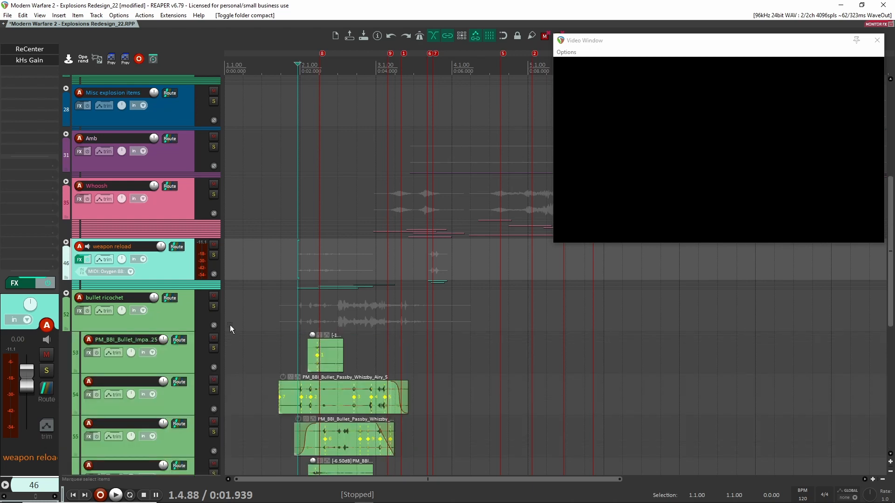
pyautogui.click(215, 307)
pyautogui.scroll(-5, 297, 265)
pyautogui.scroll(3, 288, 255)
# Step: Play the soloed bullet ricochet layers against the video from about 0:01.657, and stop after the bullet passbys
pyautogui.click(287, 253)
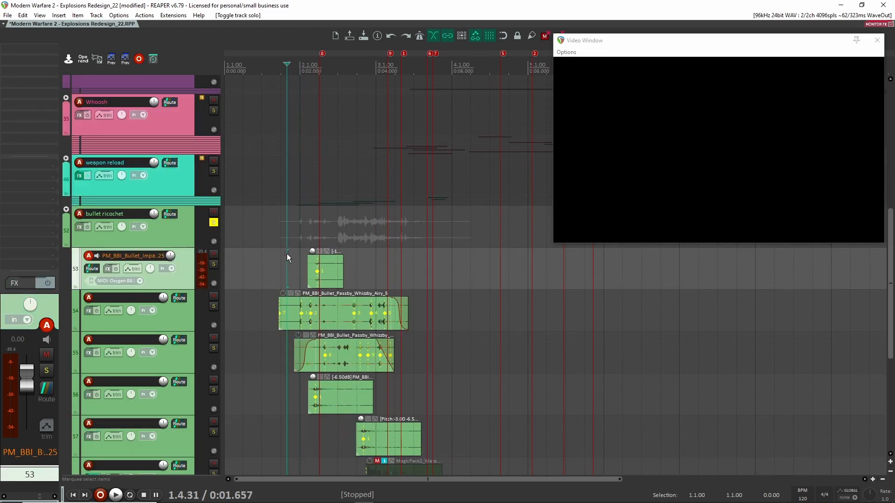
pyautogui.scroll(-3, 305, 287)
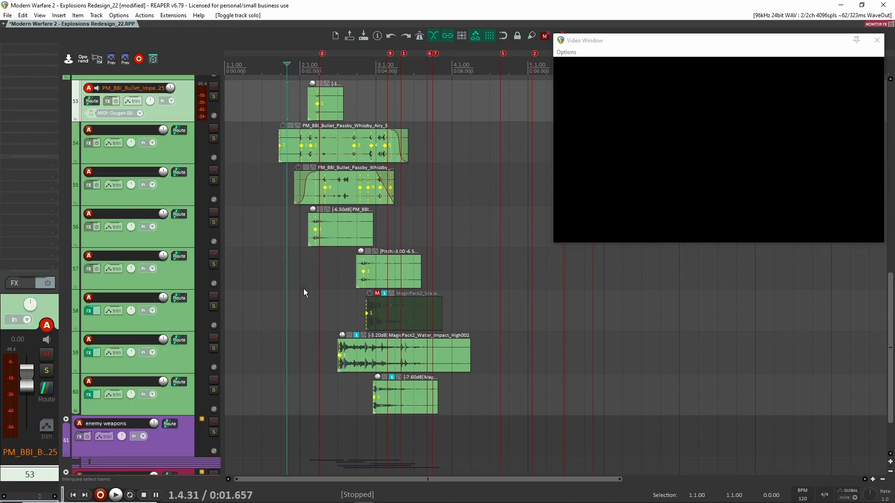
pyautogui.scroll(2, 293, 295)
pyautogui.press('space')
pyautogui.scroll(3, 275, 279)
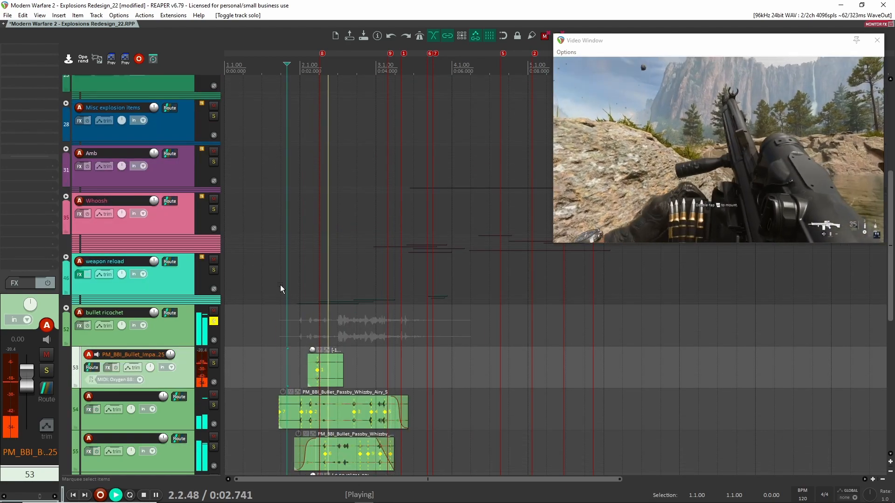
pyautogui.scroll(-2, 288, 282)
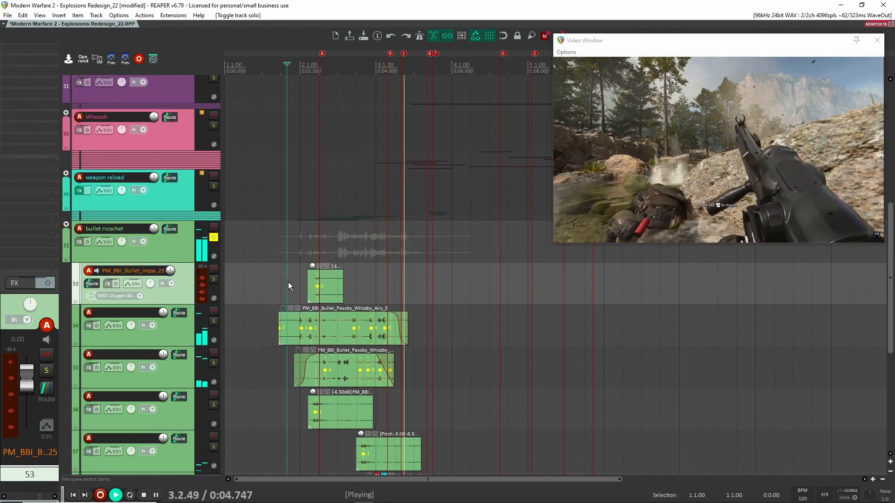
pyautogui.press('space')
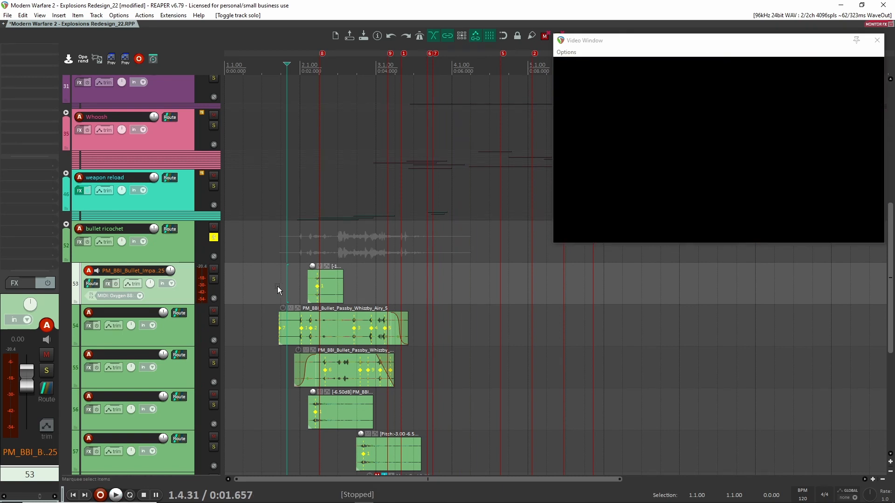
# Step: Examine the bullet ricochet layers and solo only the first bullet impact track, placing the edit cursor on its clip at about 0:02.327
pyautogui.click(186, 257)
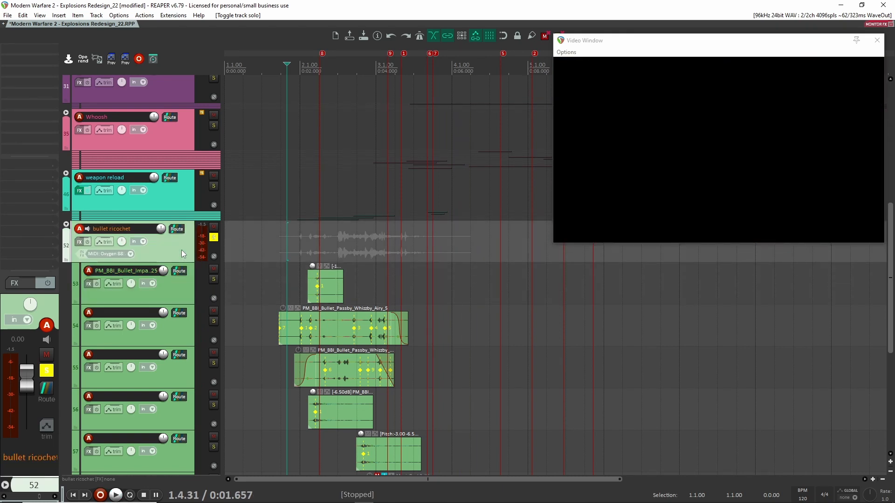
pyautogui.scroll(6, 281, 301)
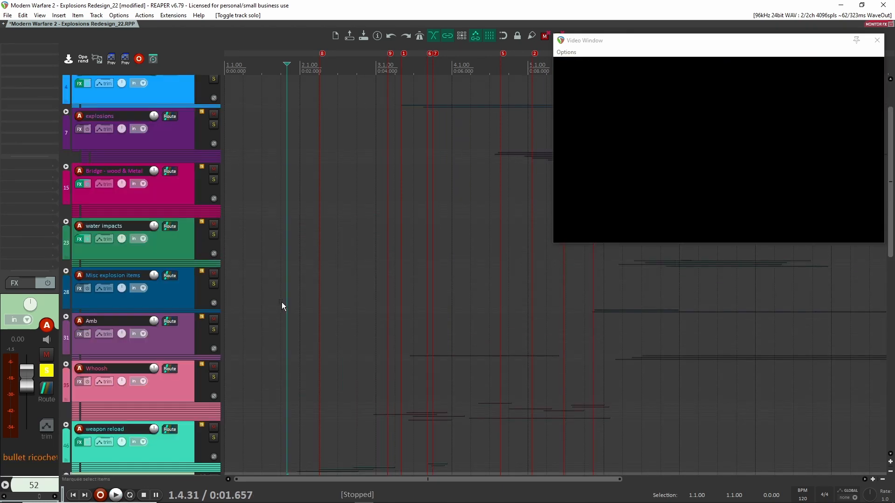
pyautogui.scroll(-15, 283, 308)
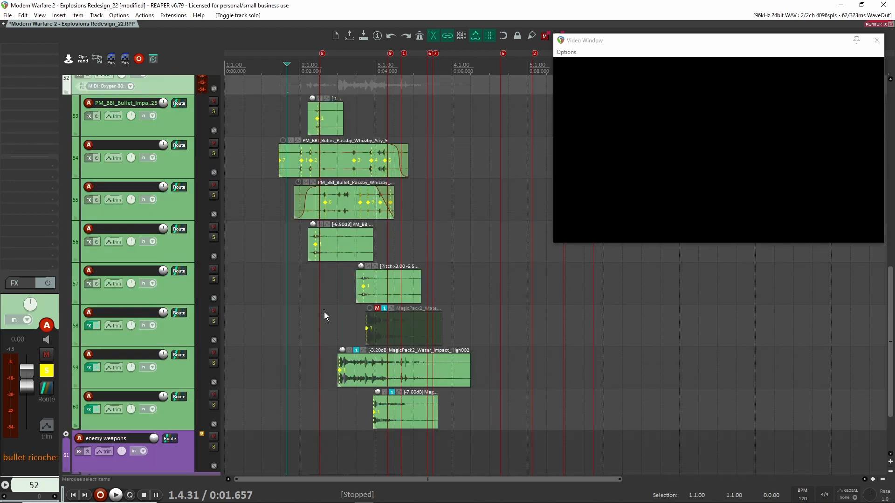
pyautogui.scroll(6, 318, 312)
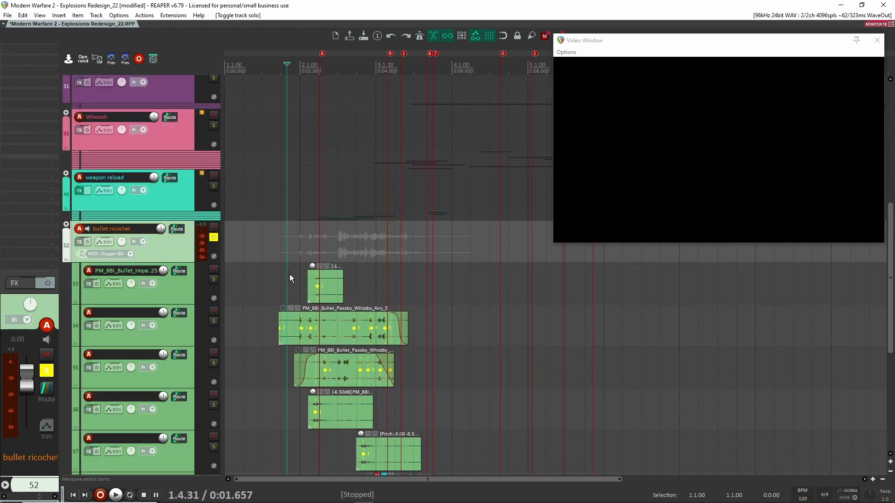
pyautogui.scroll(3, 289, 274)
pyautogui.scroll(2, 288, 275)
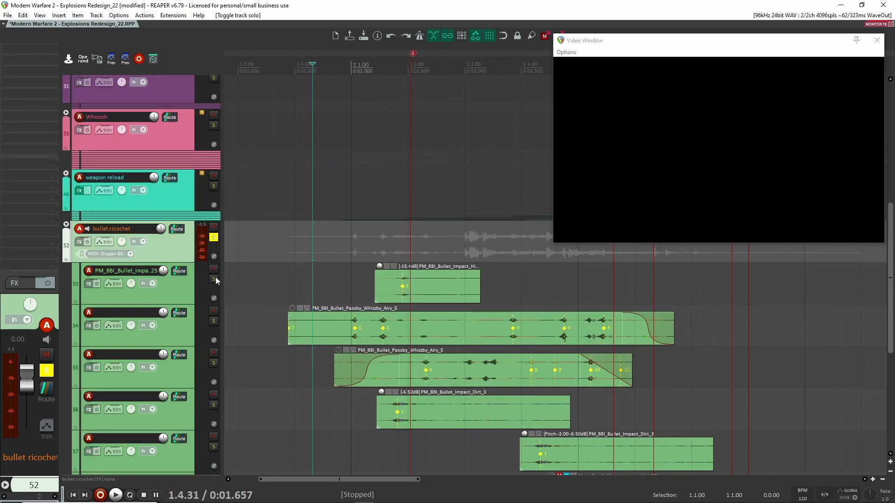
pyautogui.click(215, 278)
pyautogui.click(389, 237)
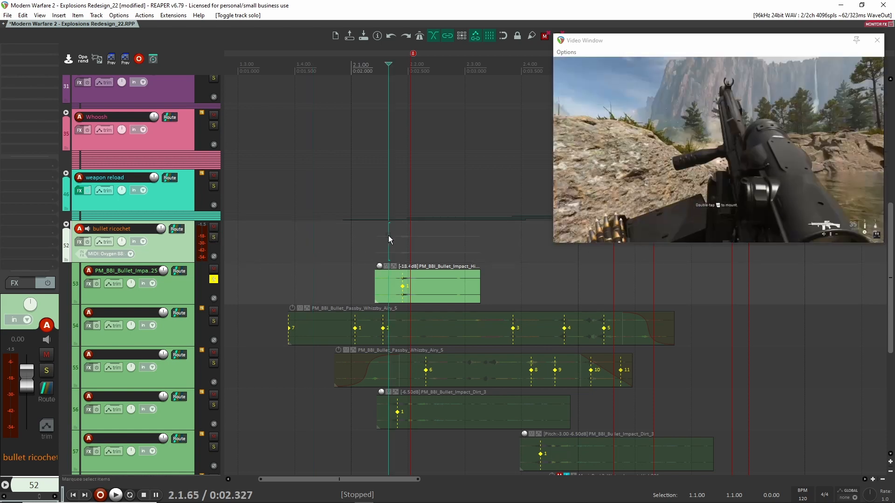
# Step: Swap the bullet impact solo for the two Bullet_Passby_Whizzby tracks and play them from about 0:01.706
pyautogui.click(214, 279)
pyautogui.click(214, 322)
pyautogui.click(318, 283)
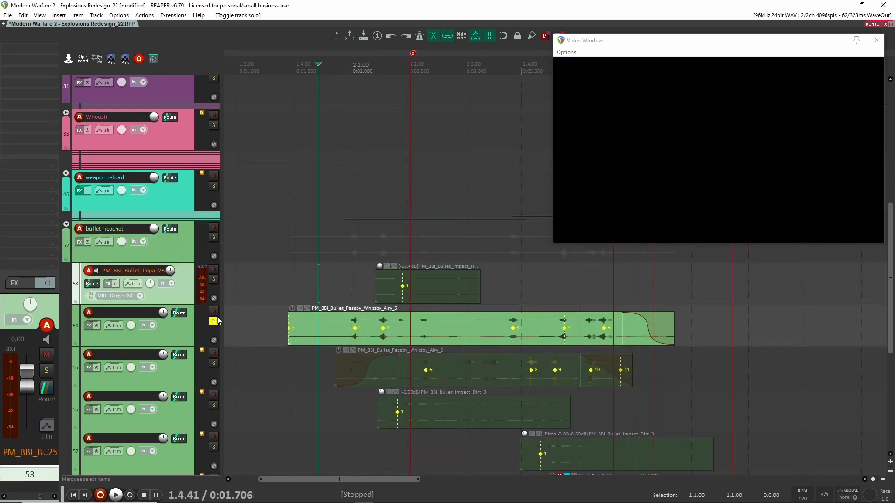
pyautogui.click(213, 363)
pyautogui.press('space')
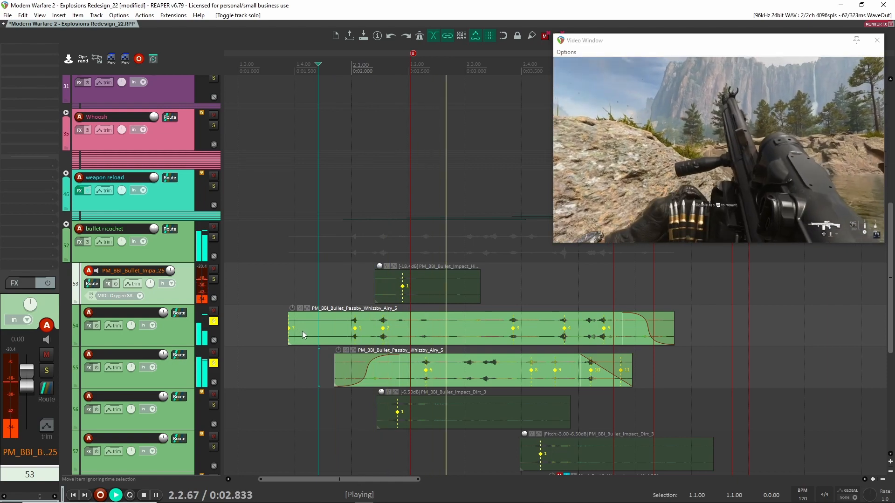
pyautogui.press('space')
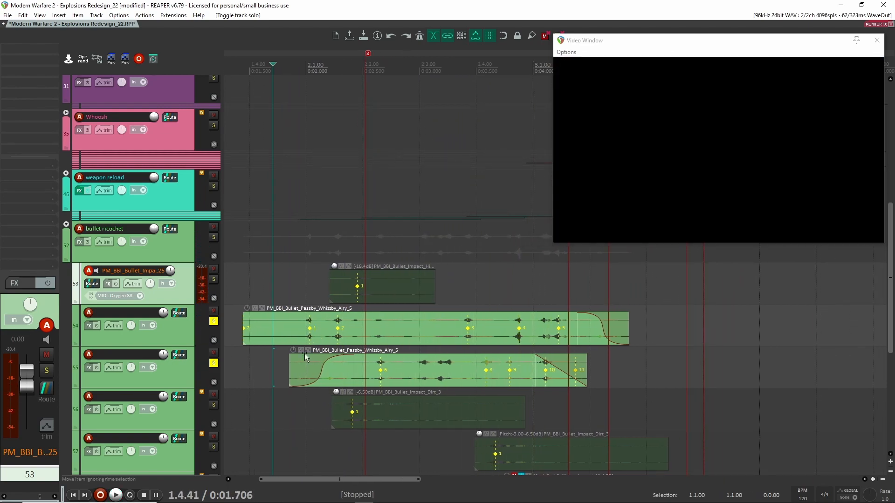
# Step: Replay the two soloed bullet passby tracks, first from about 0:01.961 and again from about 0:02.306
pyautogui.moveTo(264, 364); pyautogui.dragTo(294, 355)
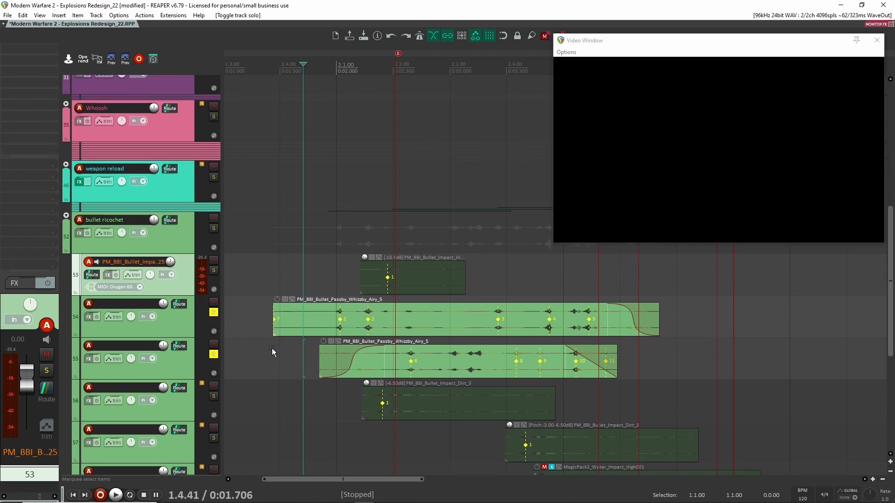
pyautogui.click(317, 275)
pyautogui.click(332, 270)
pyautogui.press('space')
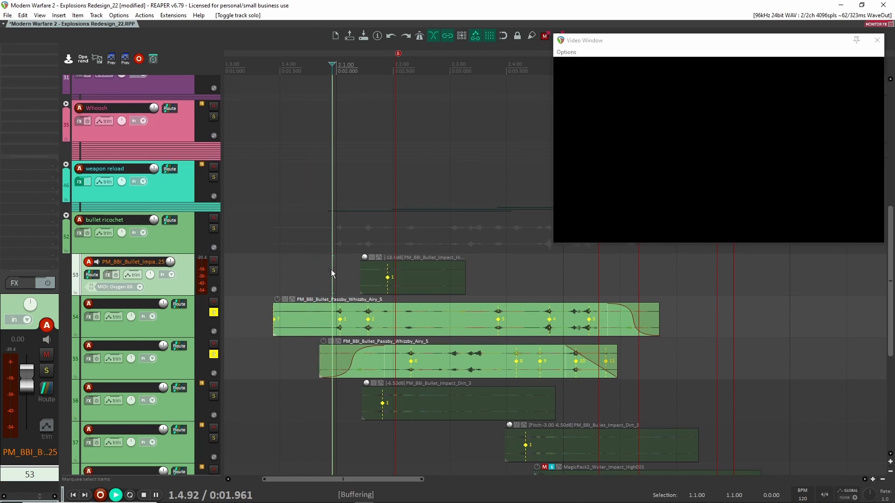
pyautogui.press('space')
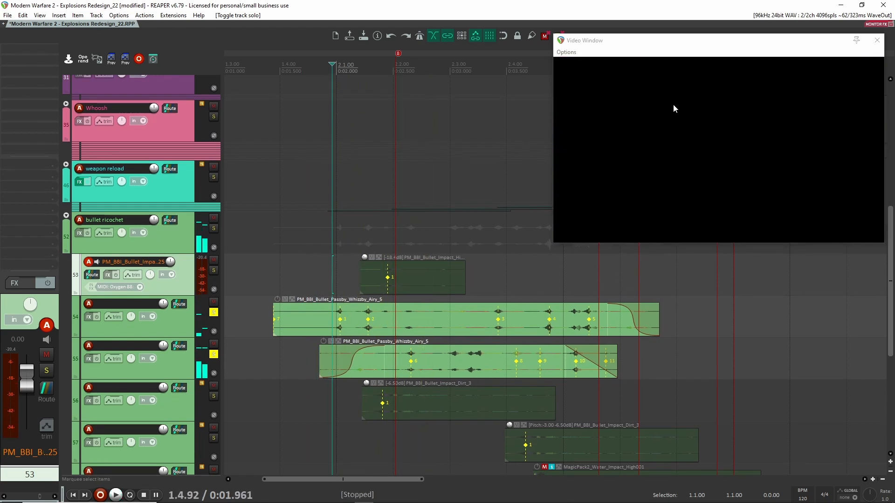
pyautogui.click(370, 216)
pyautogui.press('space')
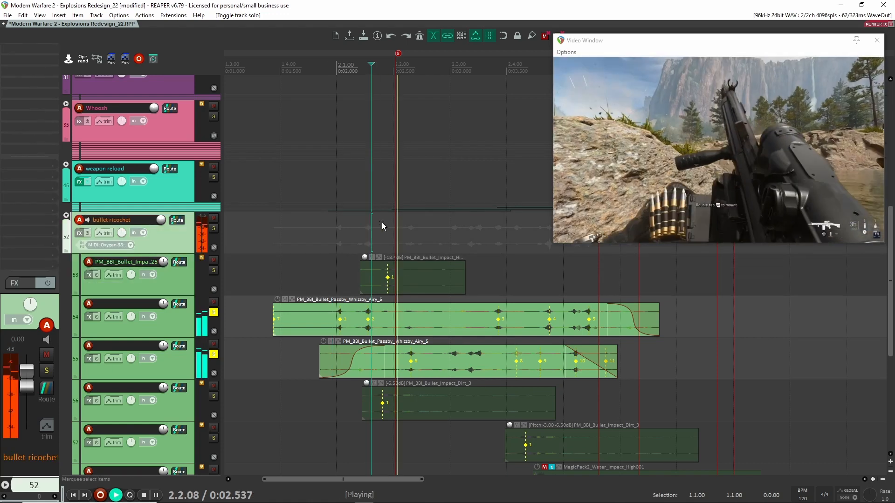
pyautogui.press('space')
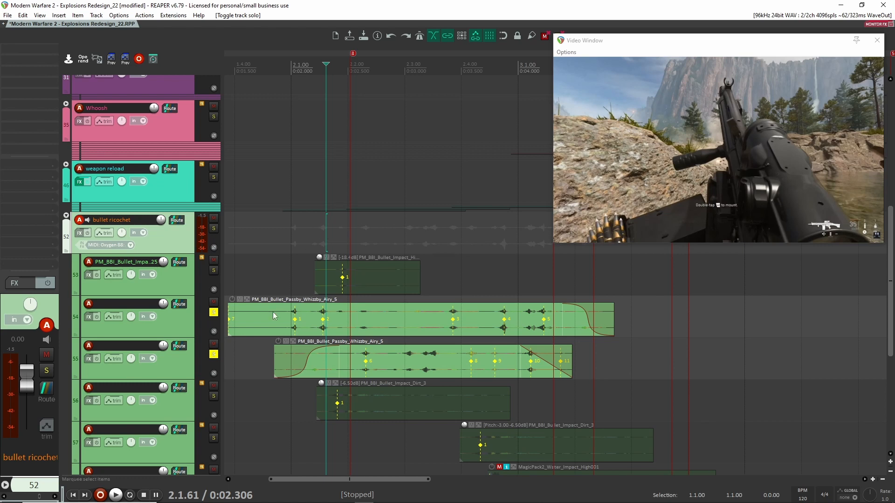
# Step: Unsolo both passby tracks, solo and unsolo the first bullet impact track, and move the edit cursor to about 0:02.606
pyautogui.click(213, 312)
pyautogui.click(214, 354)
pyautogui.click(213, 270)
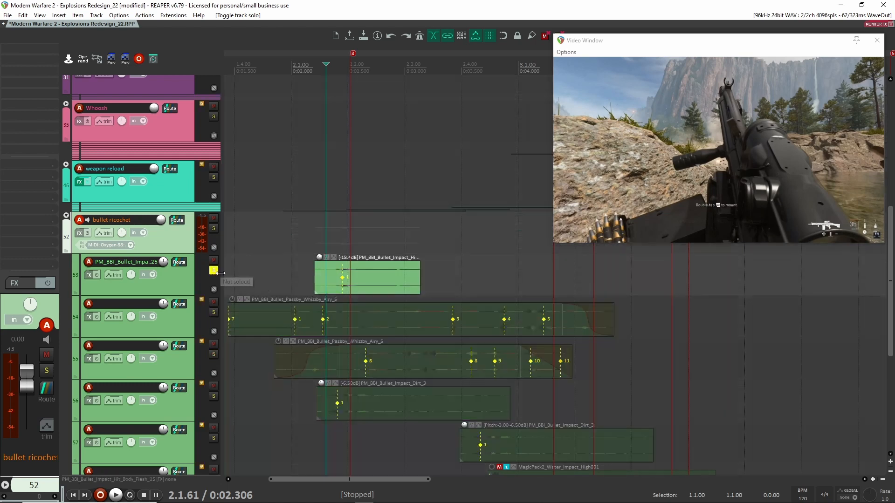
pyautogui.scroll(-2, 304, 332)
pyautogui.click(213, 186)
pyautogui.click(310, 153)
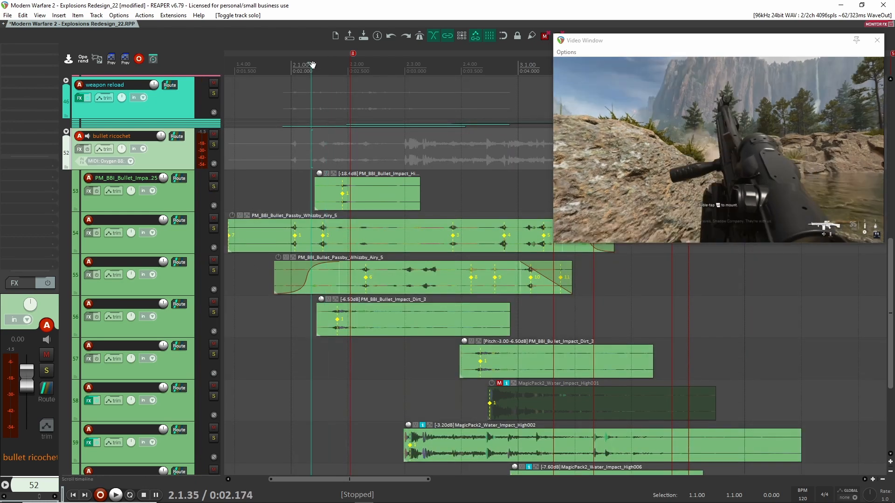
pyautogui.moveTo(312, 64); pyautogui.dragTo(360, 70)
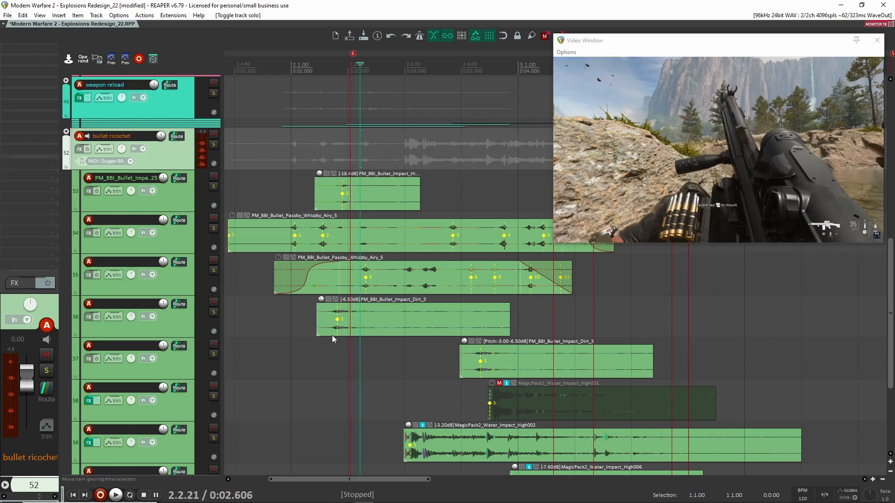
# Step: Solo track 56 with the Bullet_Impact_Dirt_3 clip, play it from about 0:02.183, and turn its solo off again
pyautogui.click(213, 313)
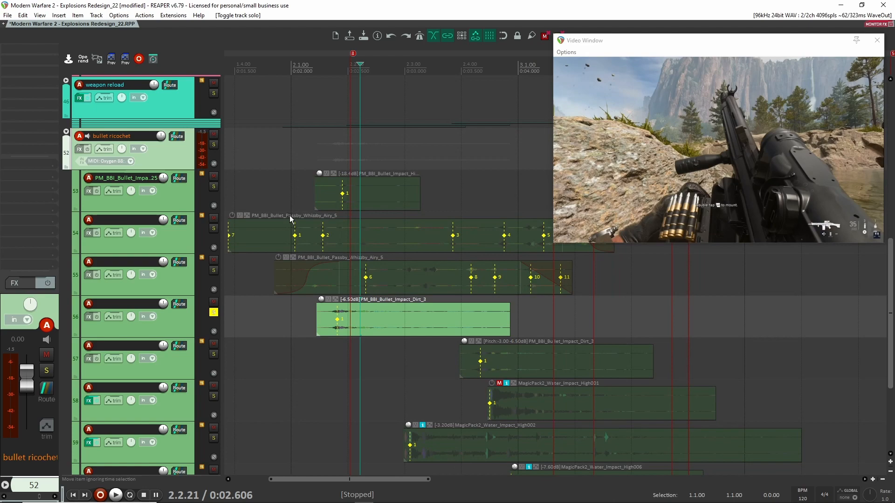
pyautogui.click(312, 175)
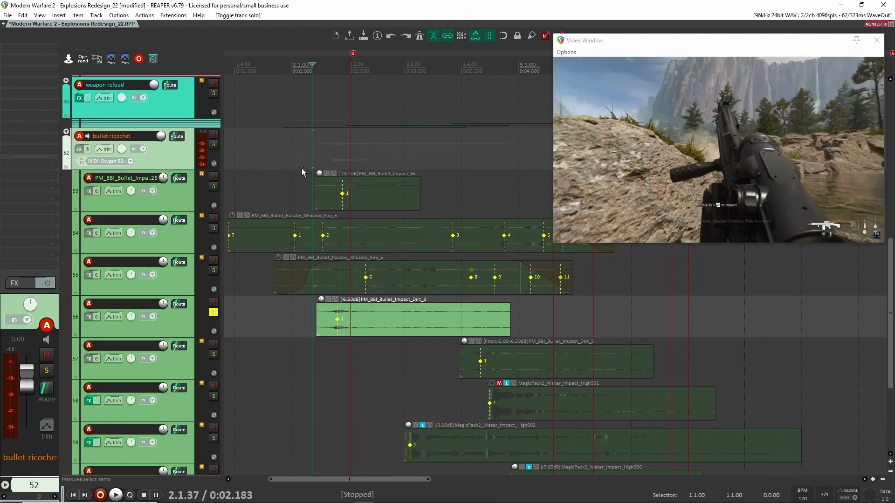
pyautogui.click(183, 325)
pyautogui.press('space')
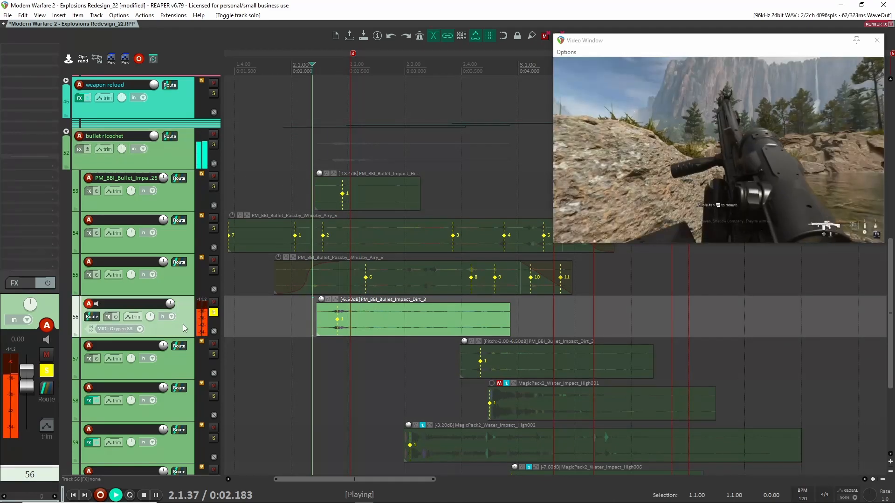
pyautogui.press('space')
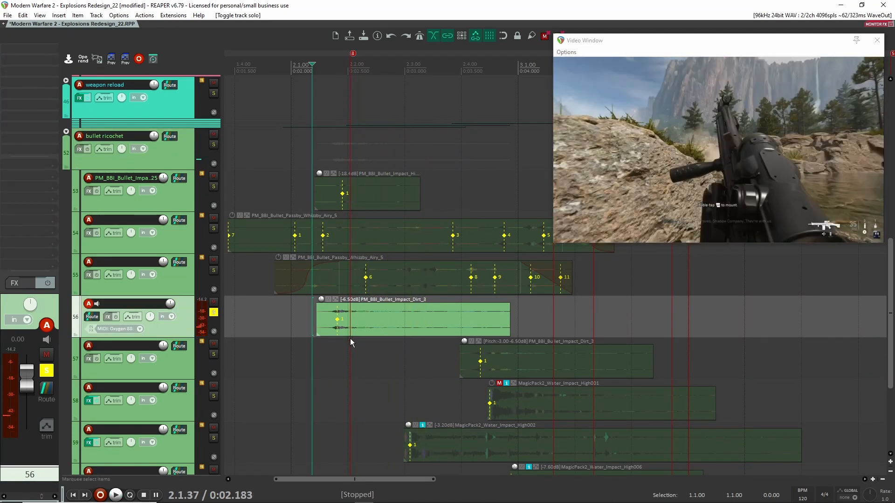
pyautogui.click(213, 312)
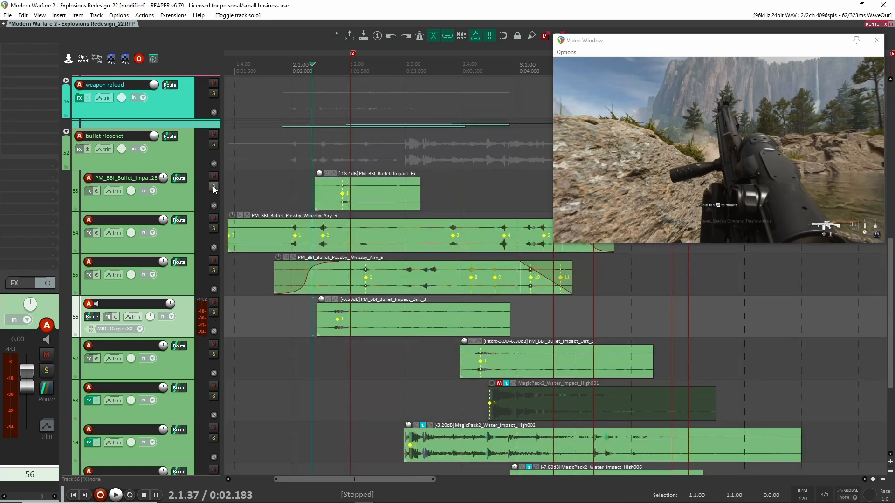
# Step: Solo track 53 with the Bullet_Impact_Hit clip and play it from about 0:02.183
pyautogui.click(214, 187)
pyautogui.click(185, 198)
pyautogui.press('space')
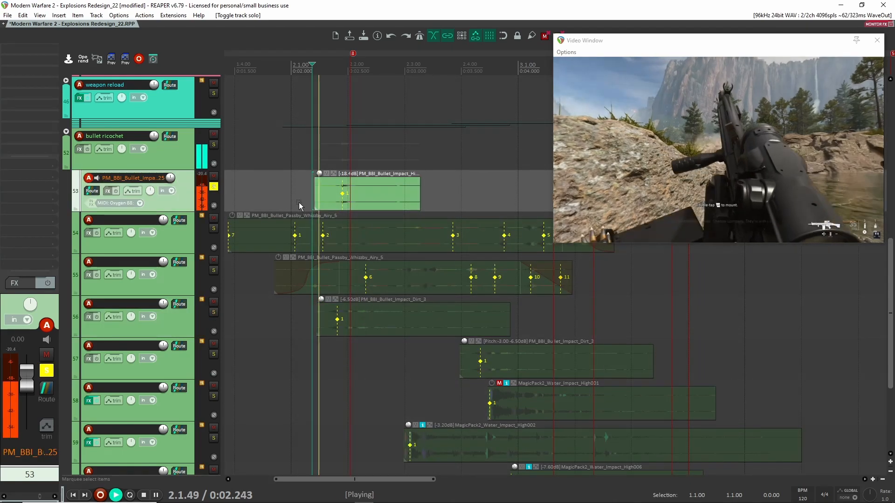
pyautogui.press('space')
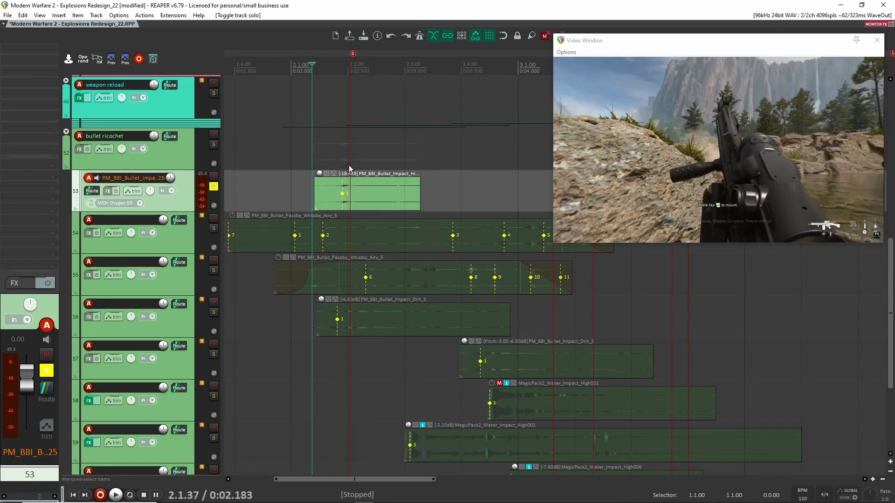
# Step: Add track 56 to the solo, play both bullet impact tracks from about 0:02.150, and turn their solos off
pyautogui.click(213, 313)
pyautogui.click(308, 319)
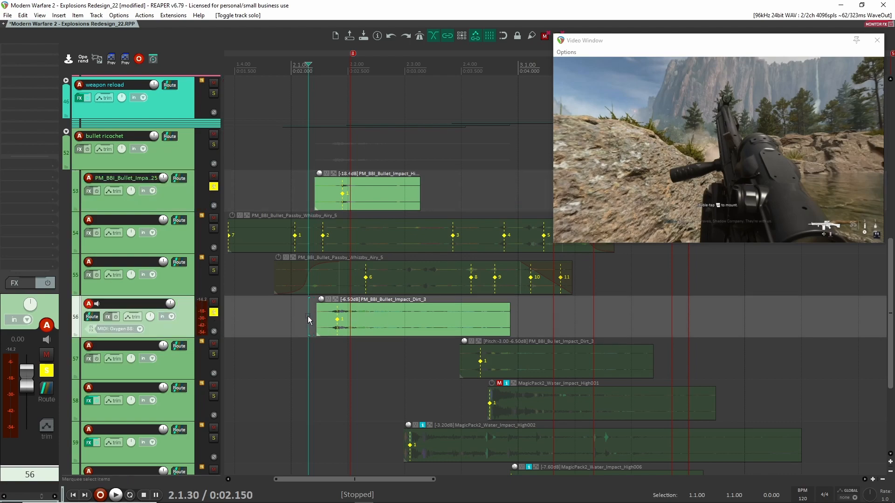
pyautogui.press('space')
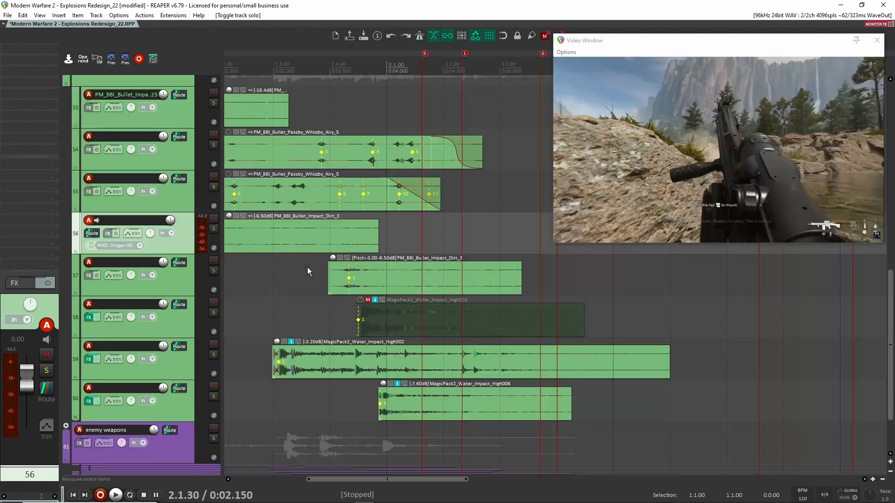
# Step: Solo track 57 with the pitched-down Bullet_Impact_Dirt_3 clip, play it from about 0:03.433, and unsolo it
pyautogui.click(306, 269)
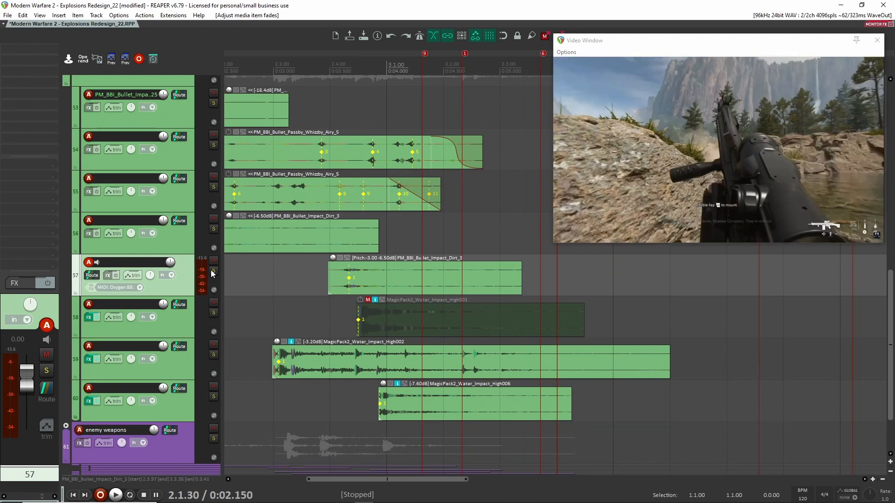
pyautogui.click(214, 271)
pyautogui.click(323, 274)
pyautogui.press('space')
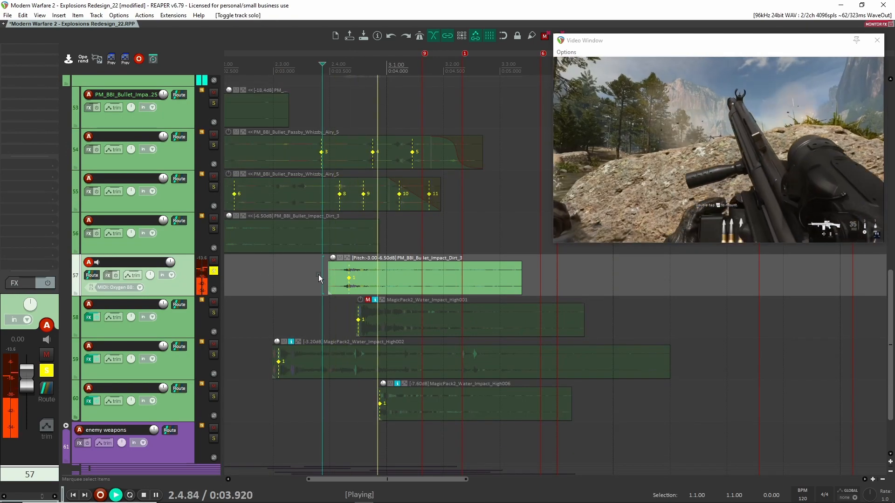
pyautogui.press('space')
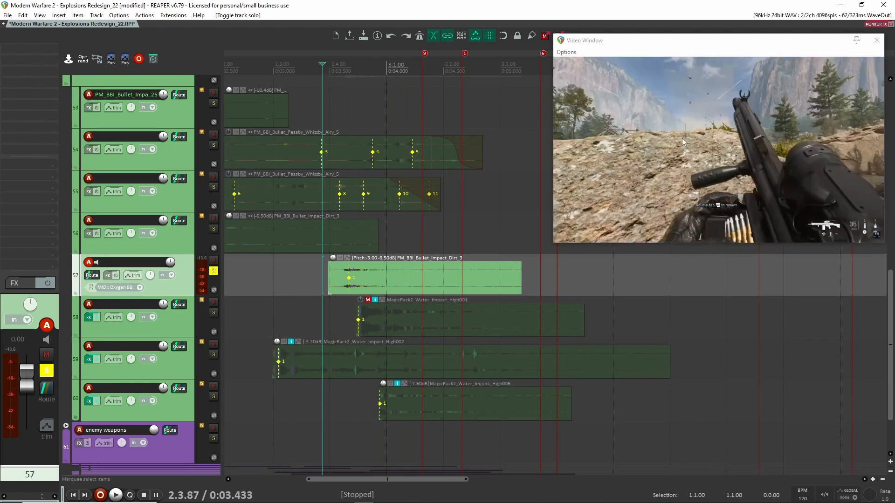
pyautogui.click(211, 270)
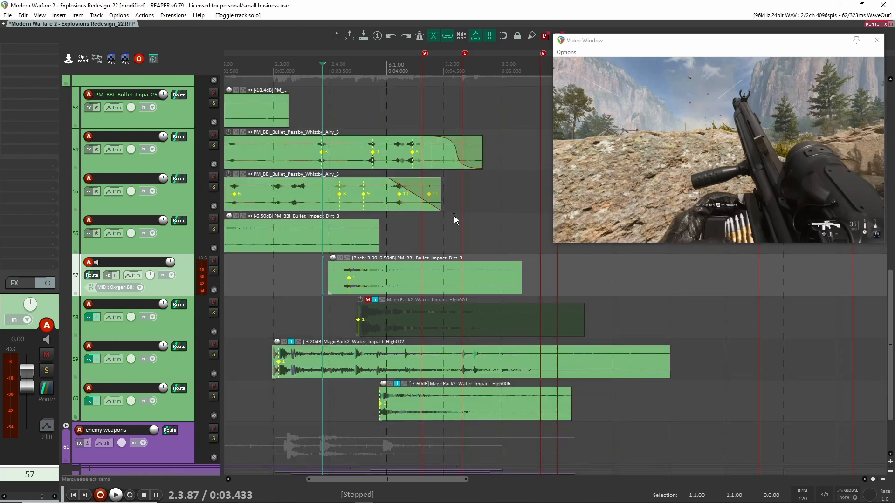
# Step: Solo track 59 with the Water_Impact_High002 clip and check the video frames at about 0:02.984, 0:03.866 and 0:04.241
pyautogui.moveTo(274, 287); pyautogui.dragTo(318, 284)
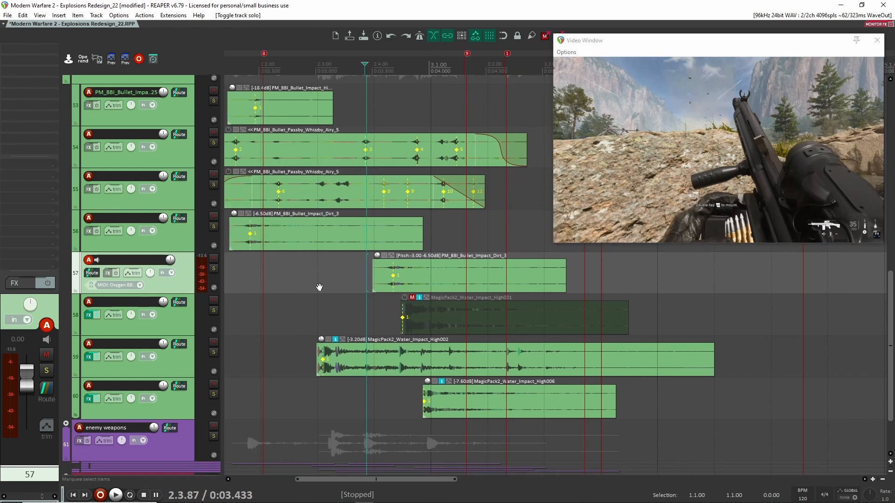
pyautogui.click(214, 352)
pyautogui.click(334, 314)
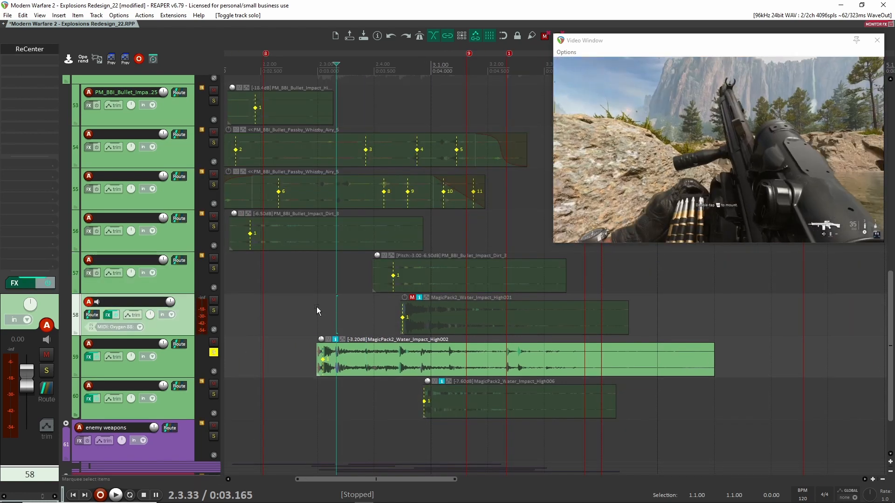
pyautogui.click(316, 307)
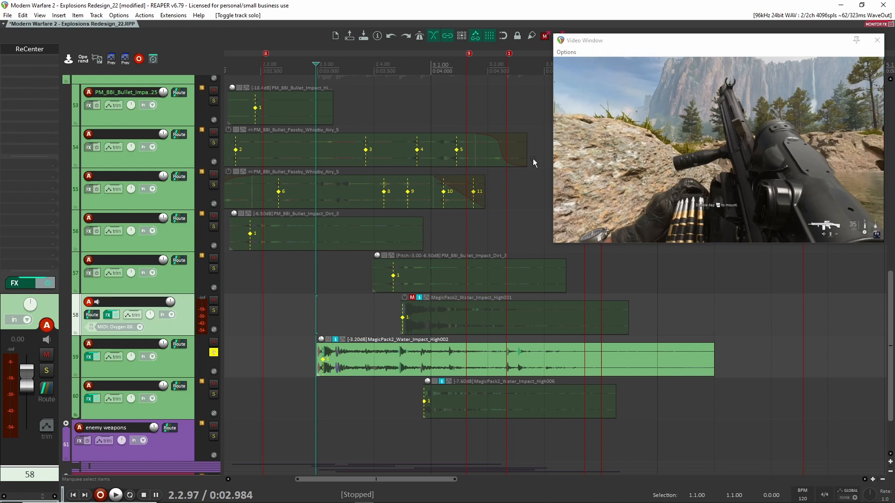
pyautogui.click(415, 69)
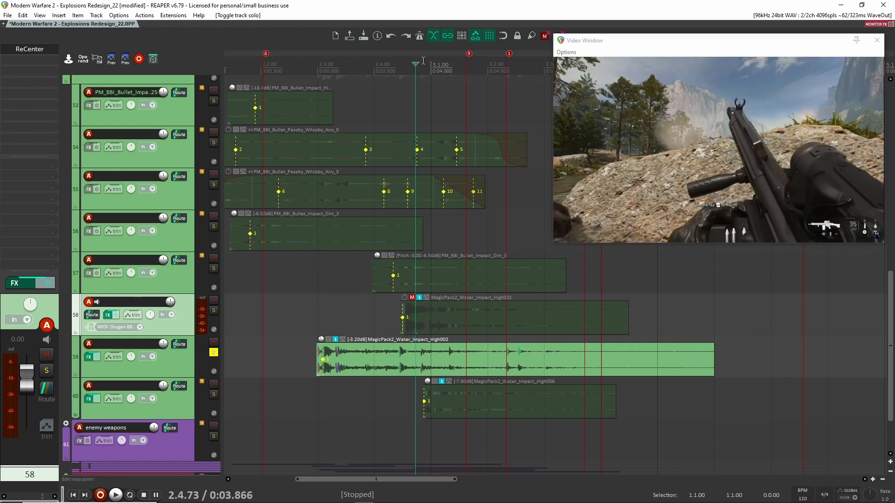
pyautogui.click(458, 66)
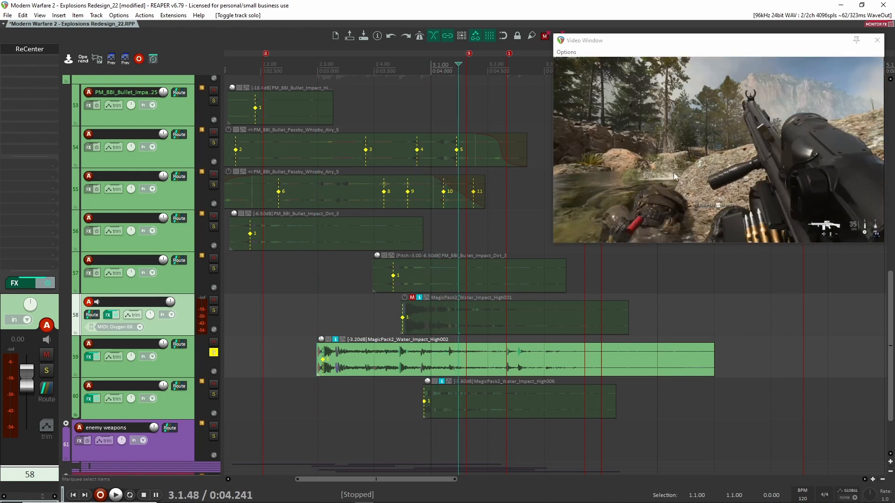
# Step: Return the edit cursor to about 0:02.882, select the soloed water impact track 59, and play it
pyautogui.moveTo(458, 64); pyautogui.dragTo(304, 91)
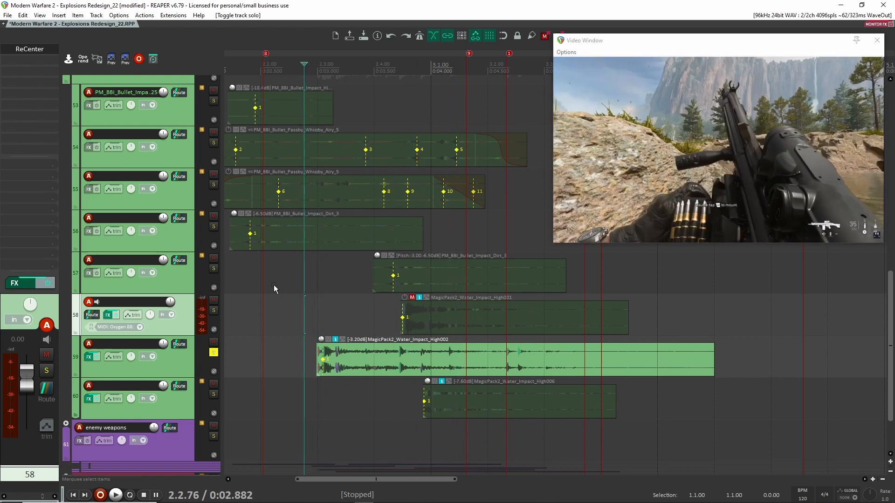
pyautogui.click(230, 366)
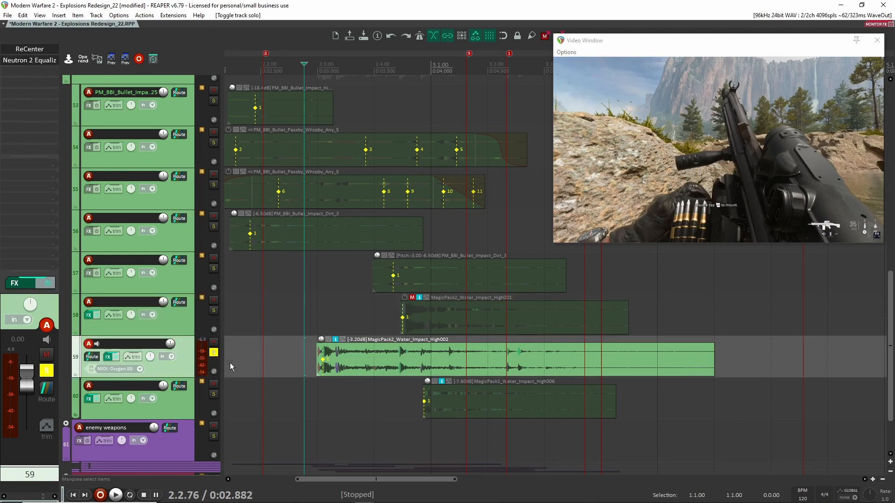
pyautogui.press('space')
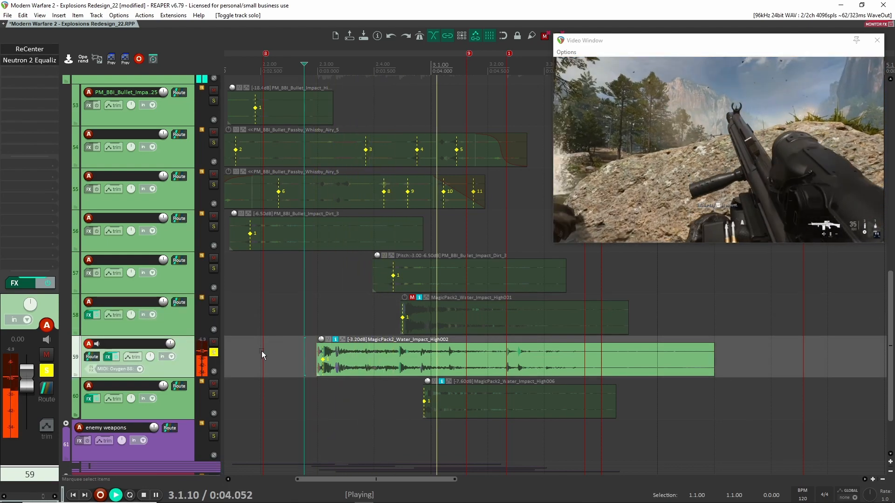
pyautogui.press('space')
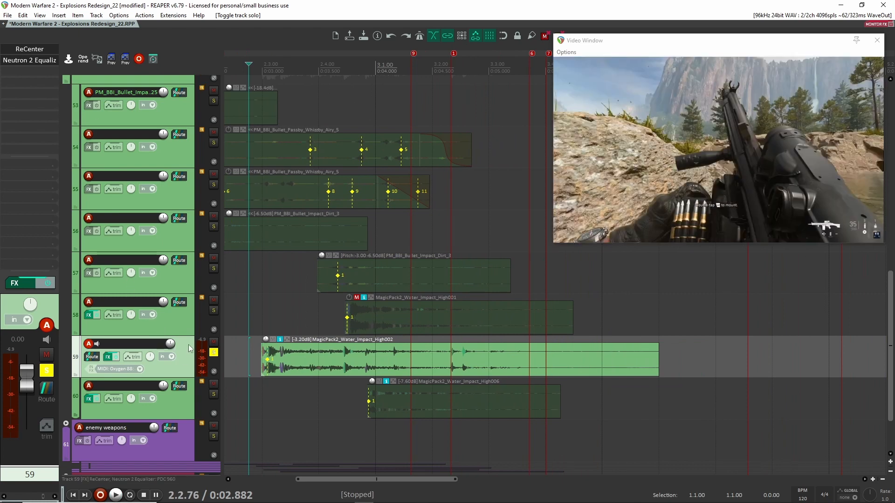
# Step: Open the ReCenter effect on track 59 and compare its Angle at about 0:03.679 and 0:03.050
pyautogui.click(22, 49)
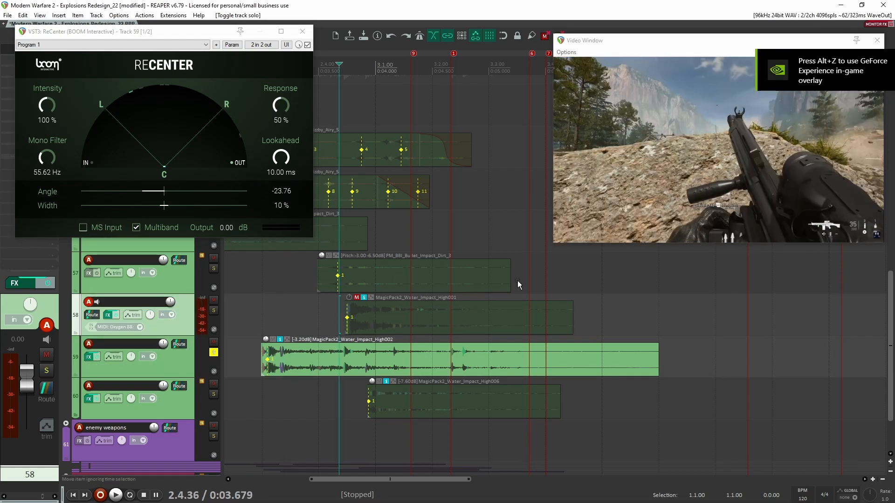
pyautogui.click(556, 308)
pyautogui.click(268, 315)
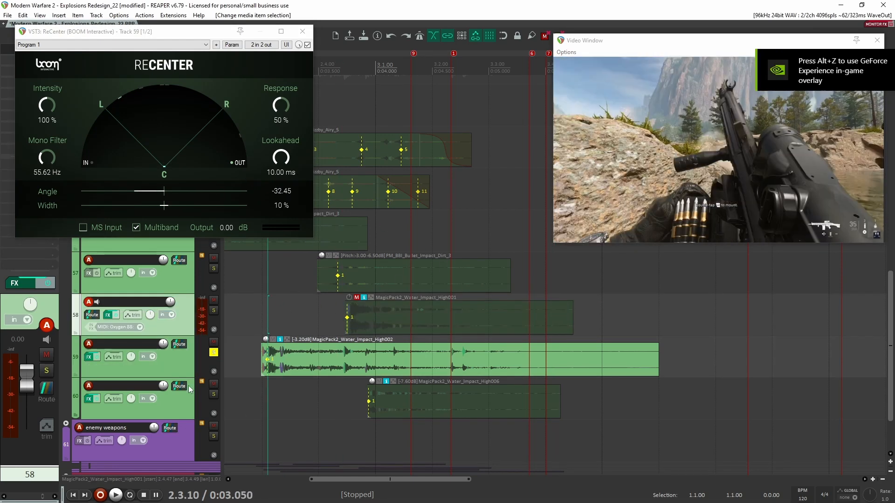
# Step: Show all FX envelopes of track 59 and play it from about 0:03.050 to watch the ReCenter angle automation
pyautogui.click(184, 366)
pyautogui.press('v')
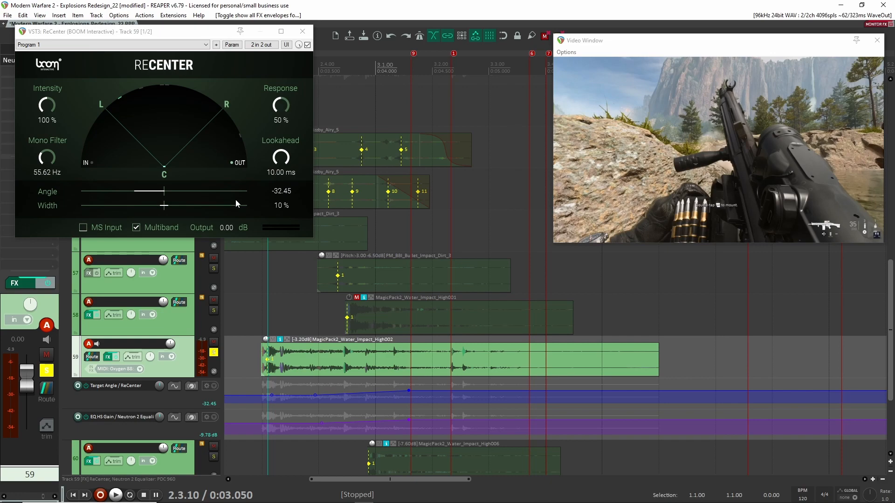
pyautogui.press('space')
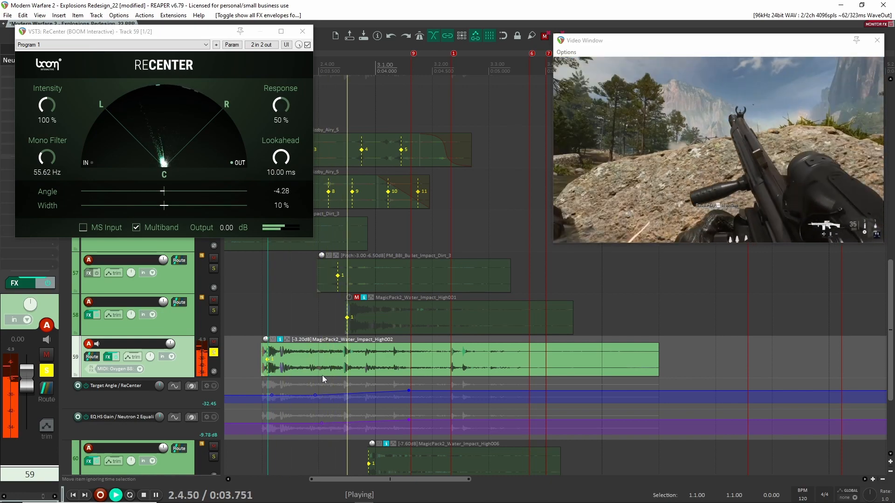
pyautogui.press('space')
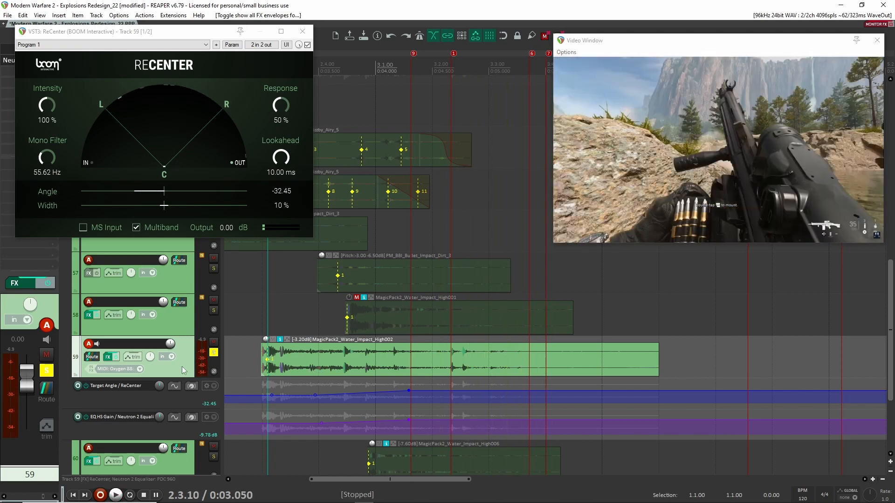
# Step: Unsolo track 59, close ReCenter, and open the track's Neutron 2 Equalizer instead
pyautogui.click(213, 353)
pyautogui.click(302, 31)
pyautogui.moveTo(403, 49); pyautogui.dragTo(351, 33)
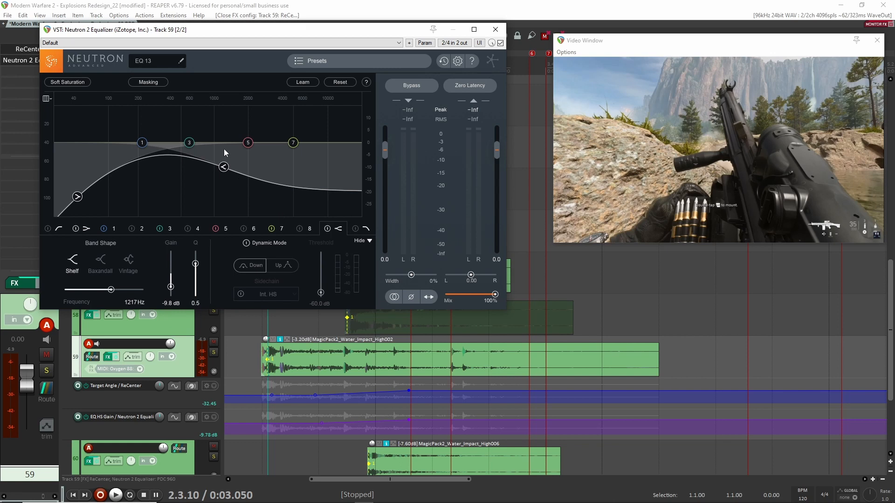
# Step: Bypass the Neutron 2 Equalizer, solo track 59, and play it from about 0:03.050 without the EQ
pyautogui.click(500, 43)
pyautogui.click(214, 352)
pyautogui.press('space')
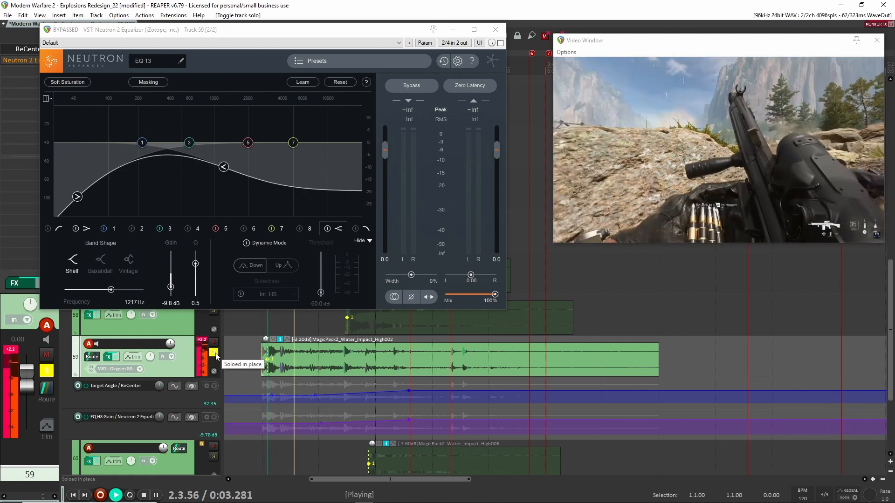
pyautogui.press('space')
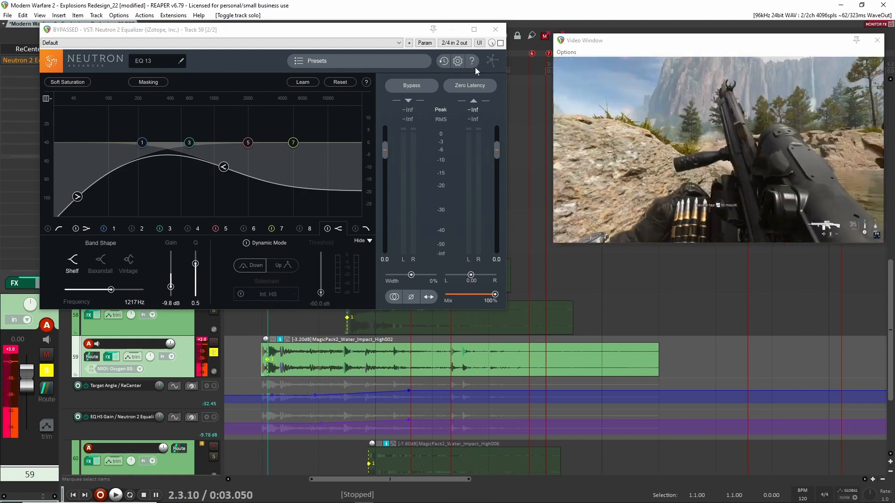
# Step: Re-enable the Neutron 2 Equalizer and play track 59 from about 0:02.931 with the EQ automation active
pyautogui.click(500, 43)
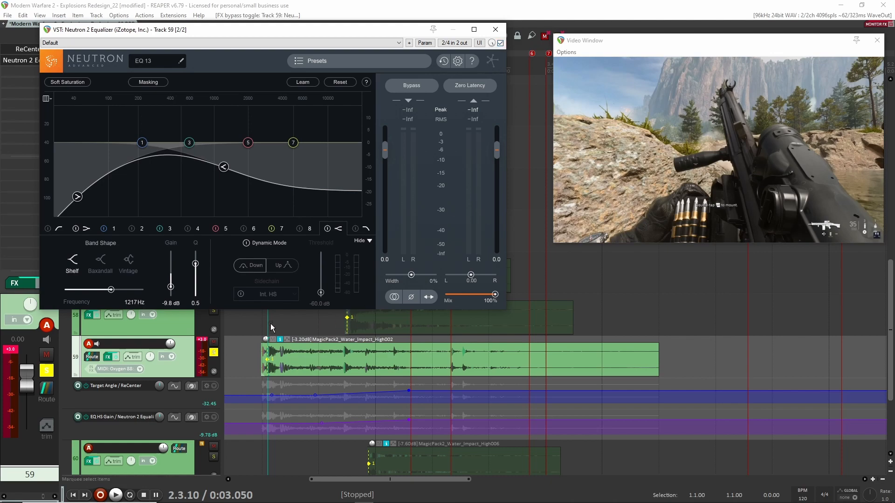
pyautogui.click(255, 329)
pyautogui.press('space')
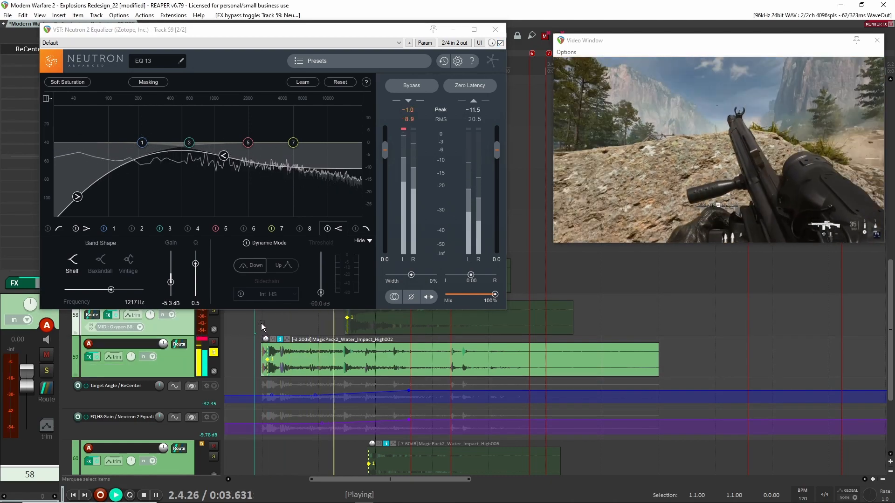
pyautogui.press('space')
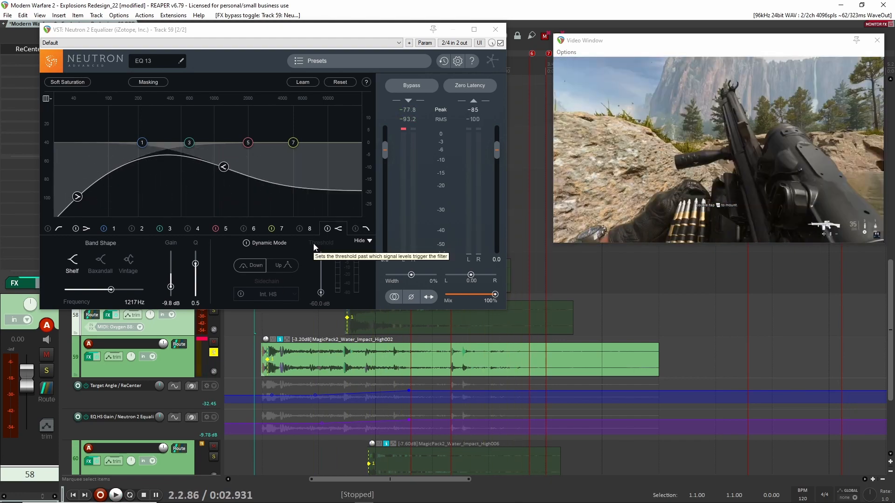
# Step: Close the Neutron 2 Equalizer, unsolo track 59, and hide its FX envelopes
pyautogui.click(495, 30)
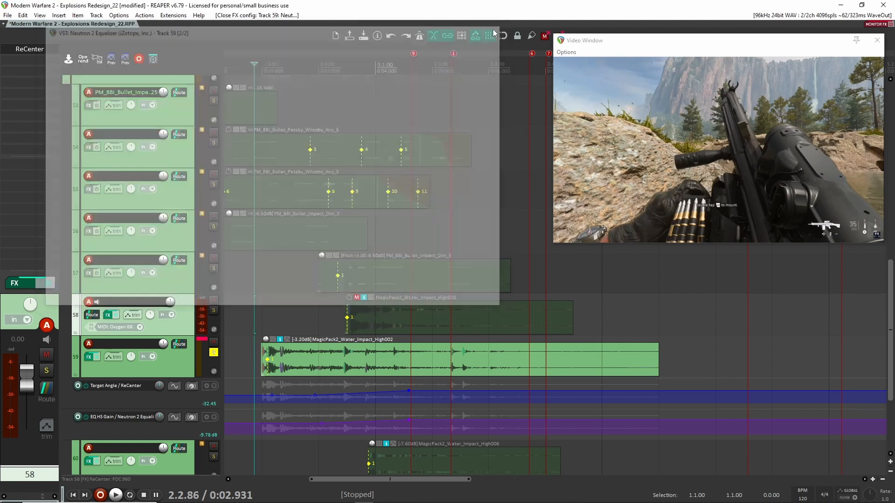
pyautogui.click(213, 352)
pyautogui.click(180, 363)
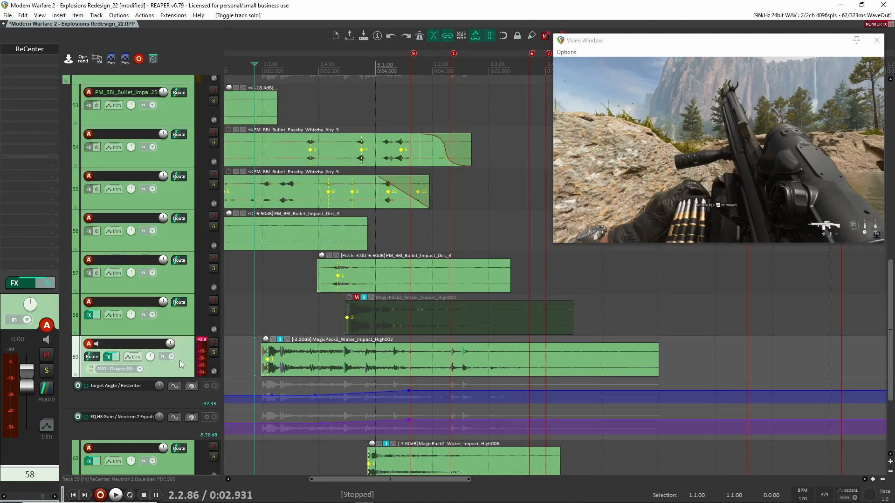
pyautogui.press('e')
# Step: Select tracks 57 up to 53 in turn to check each one for effects
pyautogui.click(184, 276)
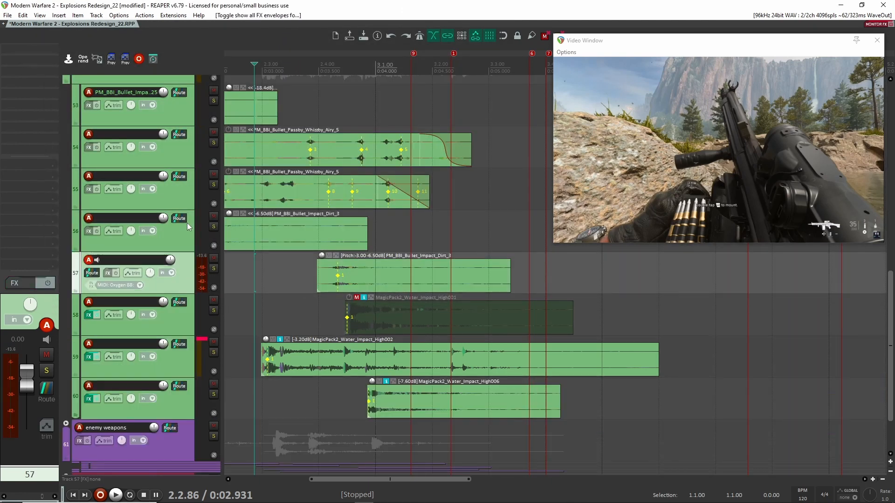
pyautogui.click(187, 223)
pyautogui.click(179, 203)
pyautogui.click(178, 144)
pyautogui.click(180, 113)
pyautogui.scroll(1, 180, 113)
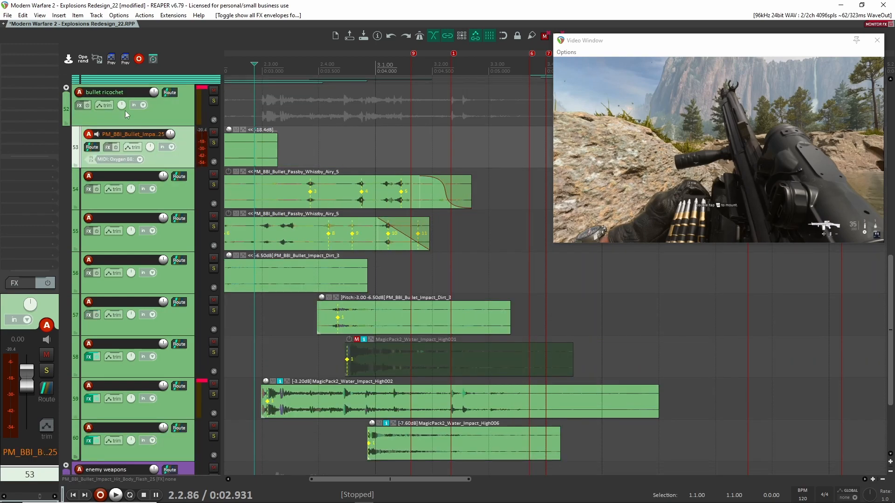
pyautogui.scroll(-1, 242, 396)
# Step: Select and solo track 60 with the Water_Impact_High006 clip and play it from about 0:03.835
pyautogui.click(184, 402)
pyautogui.click(214, 394)
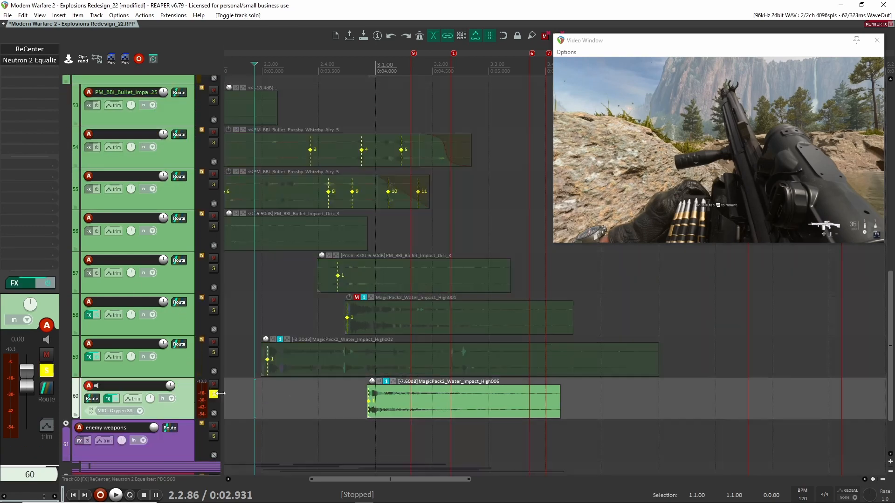
pyautogui.click(356, 395)
pyautogui.press('space')
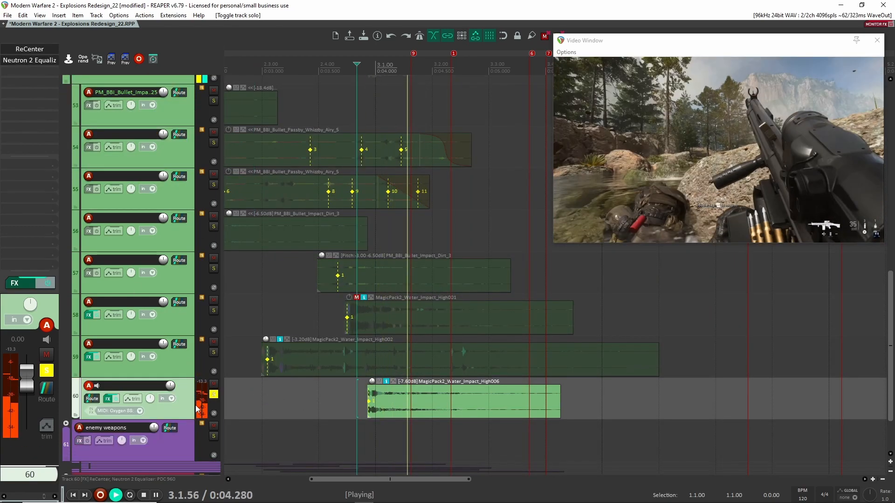
pyautogui.press('space')
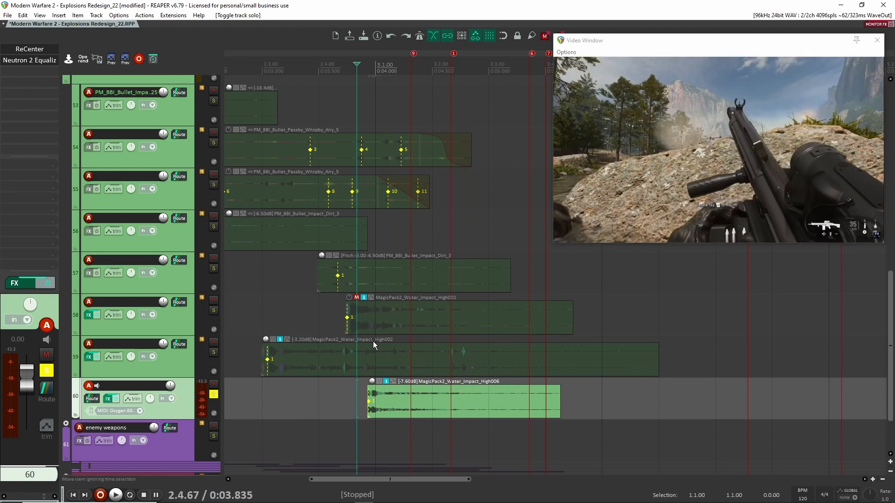
# Step: Examine the Neutron 2 Equalizer curve on track 60, close it, and unsolo the track
pyautogui.click(29, 60)
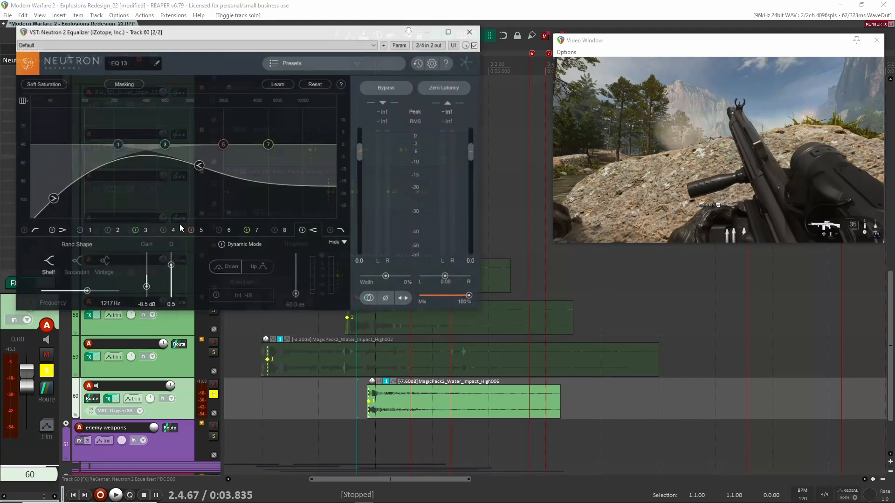
pyautogui.click(471, 32)
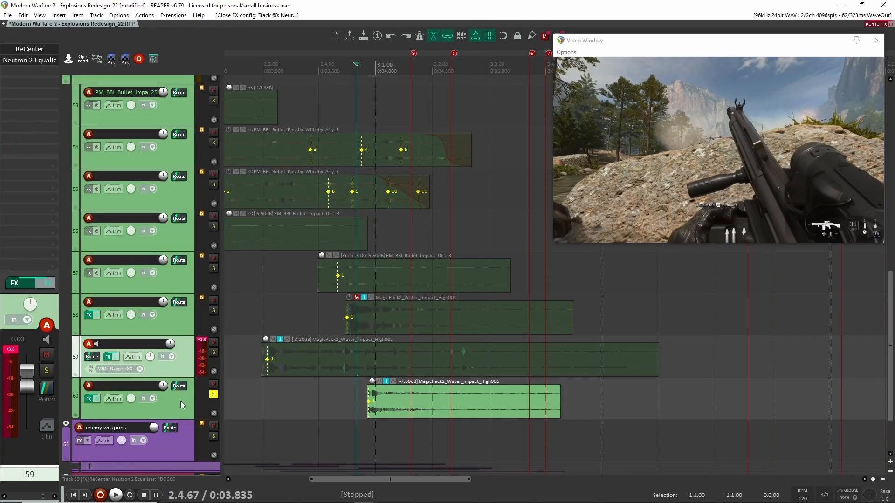
pyautogui.click(255, 344)
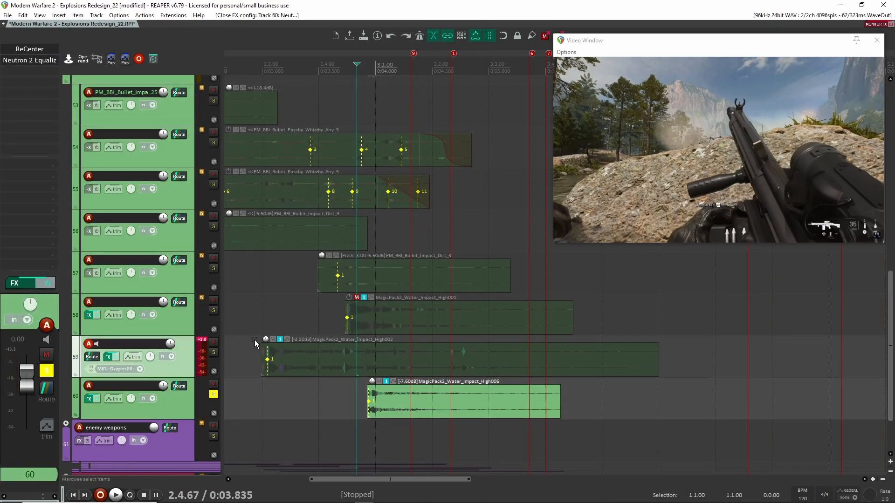
pyautogui.click(214, 395)
# Step: Solo the bullet ricochet folder and play all its layers together from about 0:01.422
pyautogui.moveTo(253, 293); pyautogui.dragTo(402, 350)
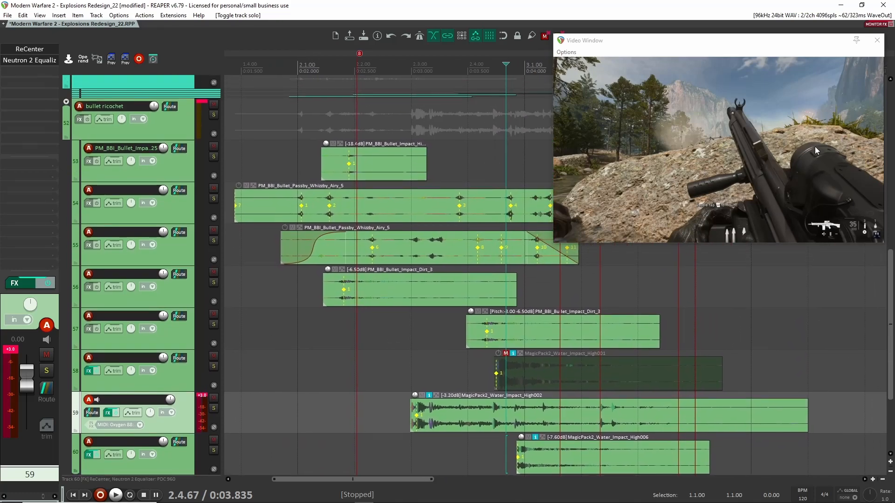
pyautogui.click(213, 114)
pyautogui.click(232, 153)
pyautogui.press('space')
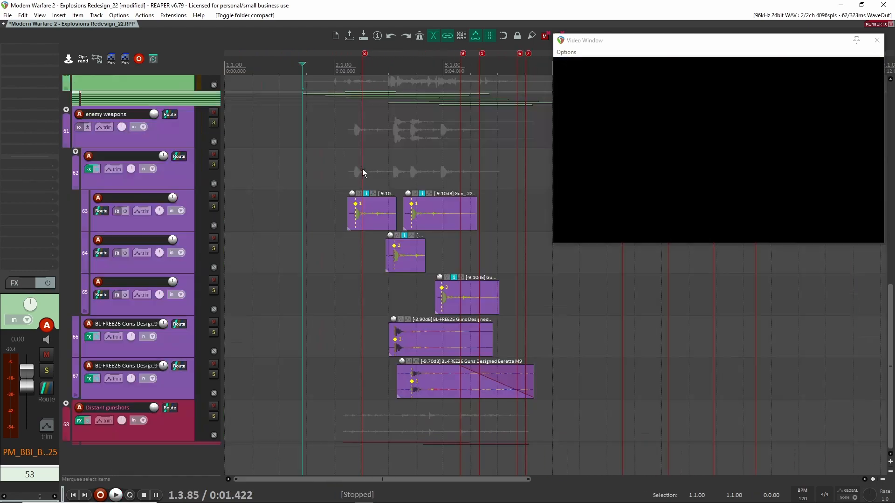
# Step: Solo the enemy weapons folder and place the edit cursor at about 0:02.233, just before the first gunshot clip
pyautogui.click(350, 173)
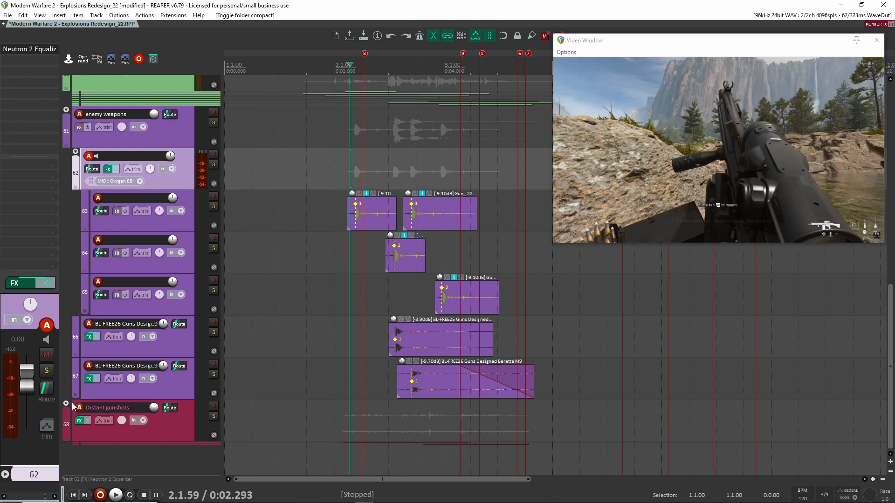
pyautogui.click(213, 124)
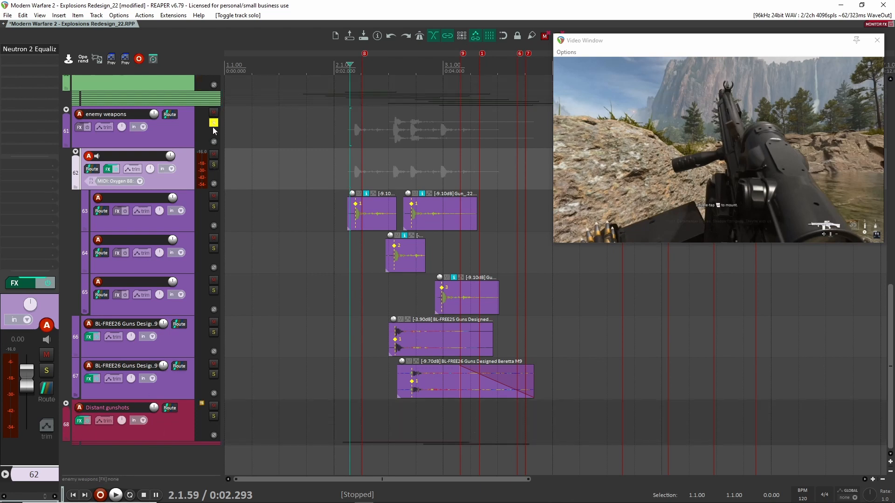
pyautogui.click(346, 179)
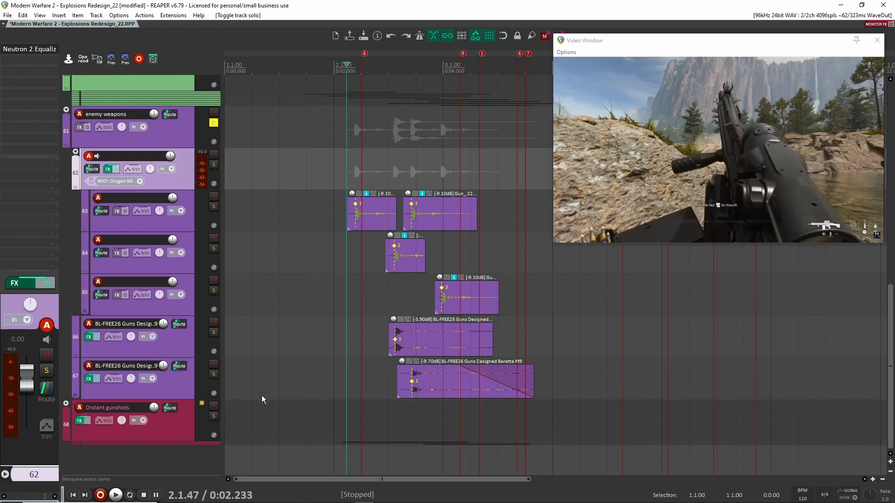
# Step: Expand the Distant gunshots folder to show its two tracks, toggling the folder's solo on and back off
pyautogui.click(214, 416)
pyautogui.click(66, 403)
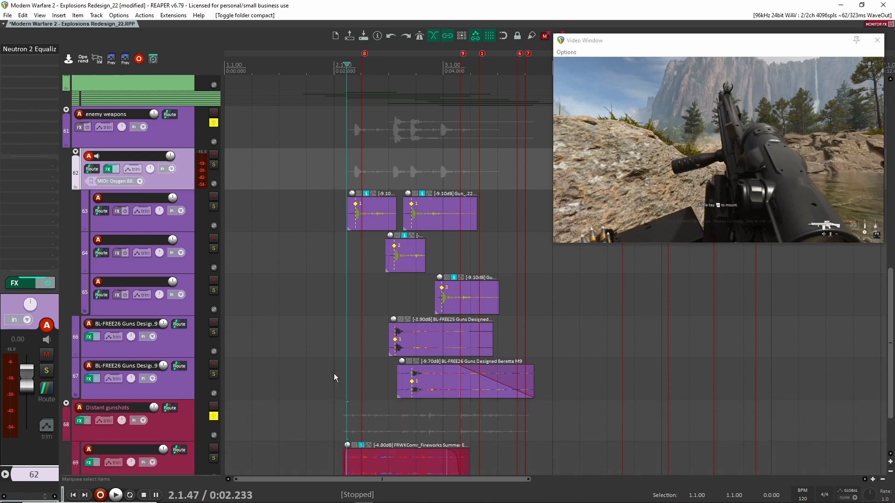
pyautogui.scroll(-2, 395, 376)
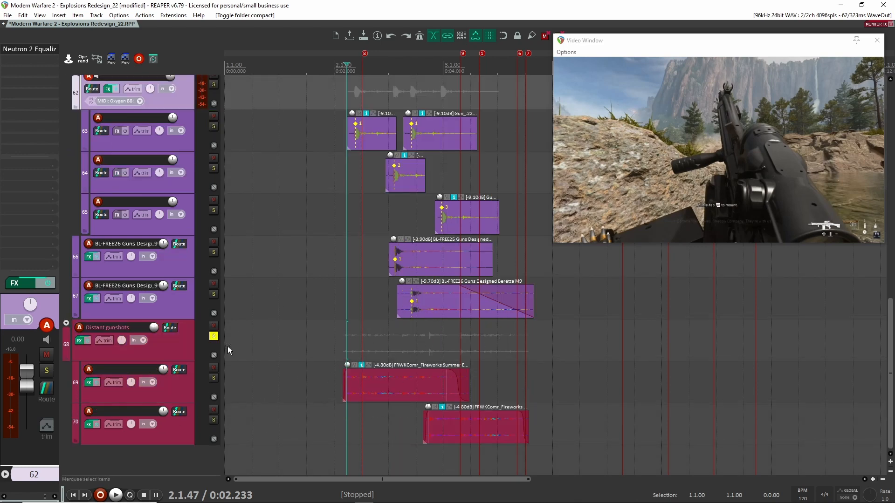
pyautogui.click(214, 336)
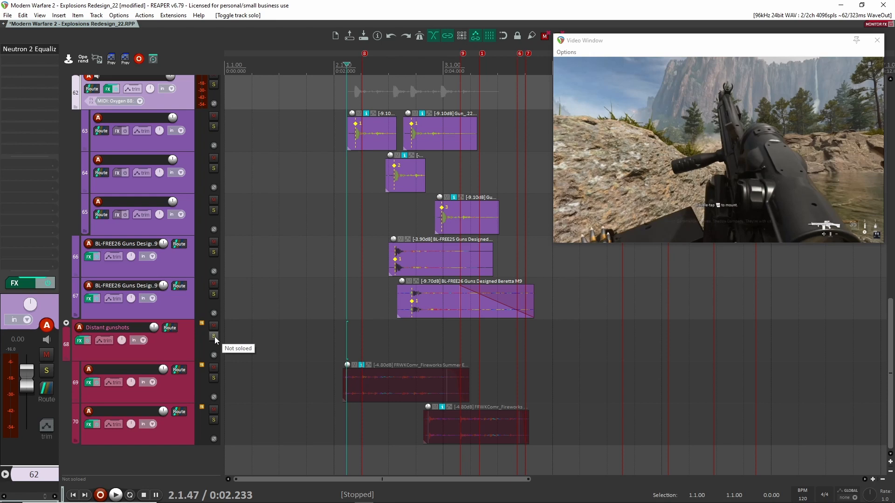
# Step: Play the soloed enemy weapons layers against the video from about 0:02.276
pyautogui.scroll(3, 233, 279)
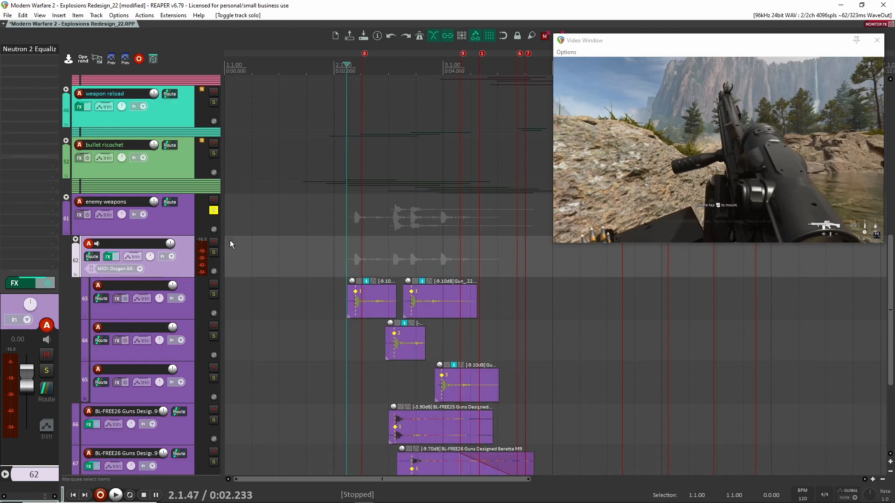
pyautogui.scroll(-3, 349, 251)
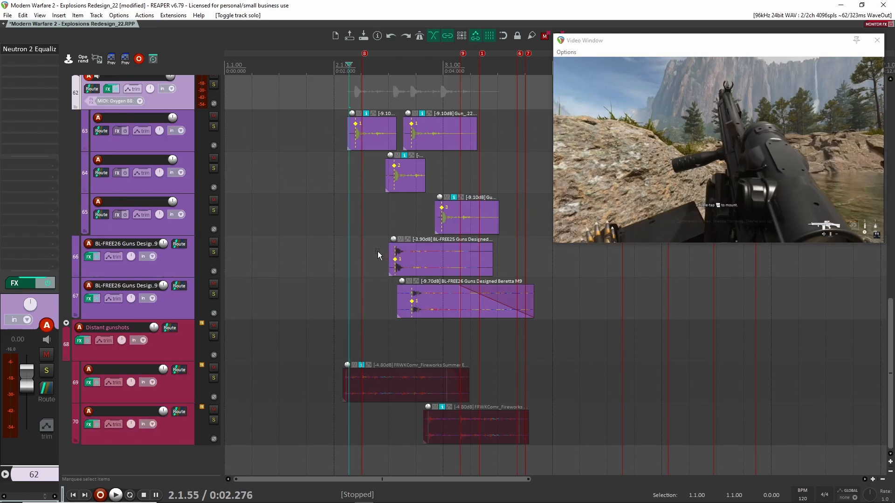
pyautogui.hscroll(3, 377, 251)
pyautogui.scroll(3, 404, 255)
pyautogui.scroll(-2, 353, 270)
pyautogui.hscroll(-2, 256, 284)
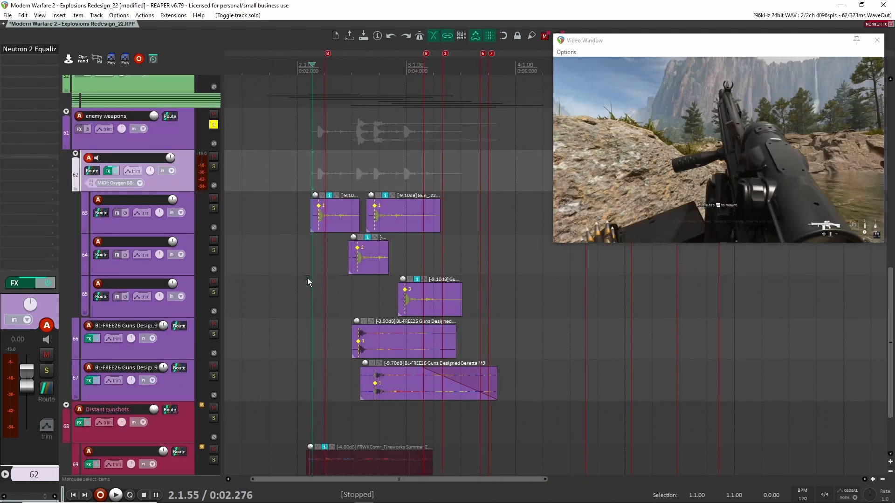
pyautogui.press('space')
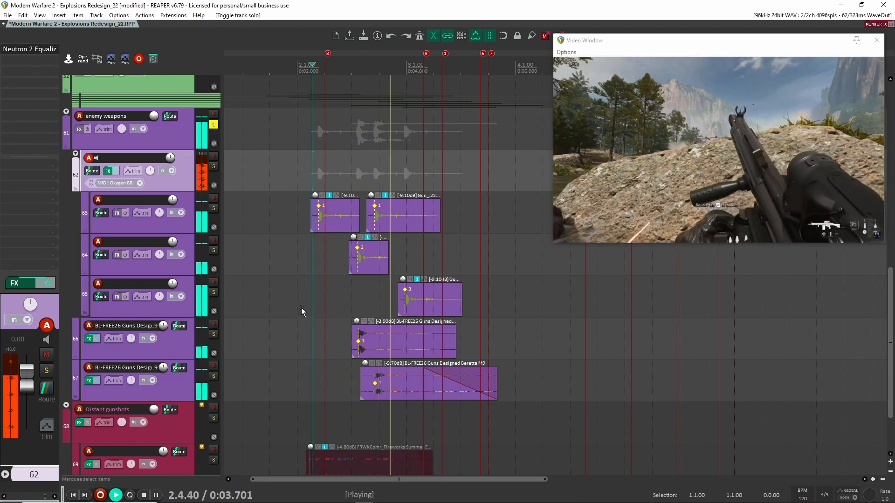
pyautogui.press('space')
# Step: Select tracks 67, 62 and 66 in turn to check their effects, returning to folder track 62
pyautogui.click(178, 388)
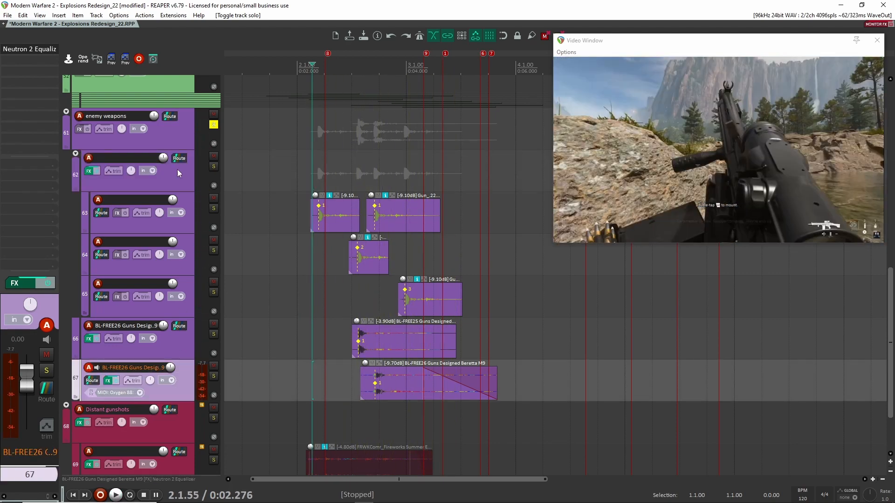
pyautogui.click(177, 169)
pyautogui.click(178, 353)
pyautogui.click(177, 390)
pyautogui.click(159, 167)
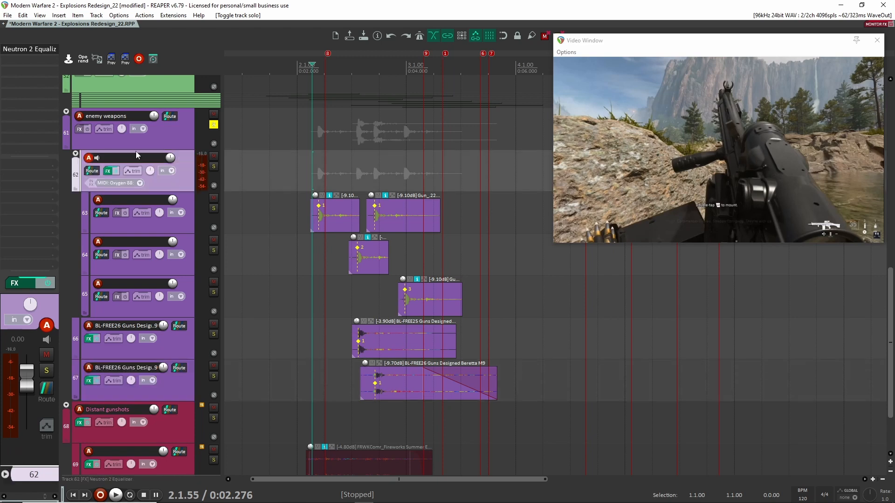
# Step: Open the Neutron 2 Equalizer on folder track 62, bypass it, and play the enemy weapons from about 0:02.276 without it
pyautogui.click(28, 49)
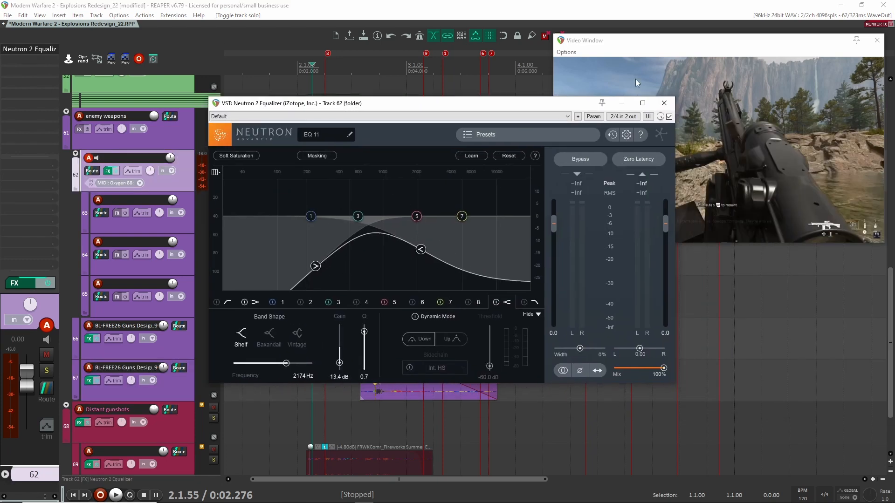
pyautogui.click(669, 117)
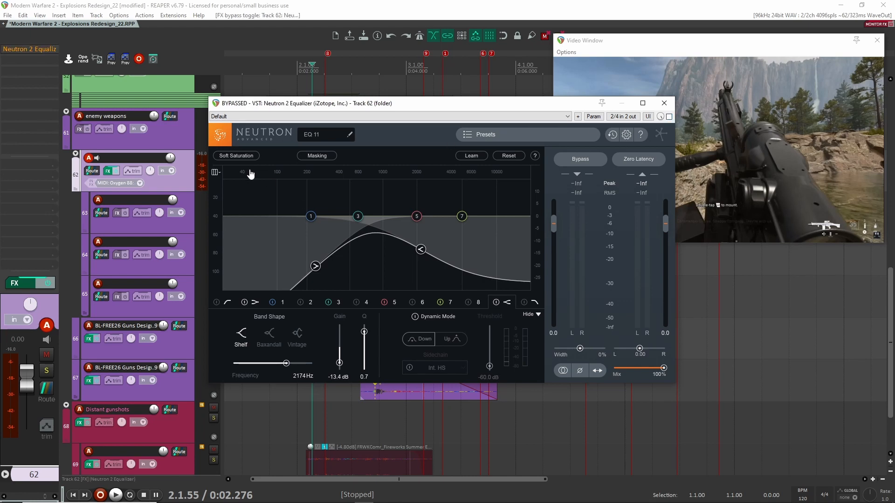
pyautogui.moveTo(405, 104); pyautogui.dragTo(403, 127)
pyautogui.press('space')
pyautogui.press('space')
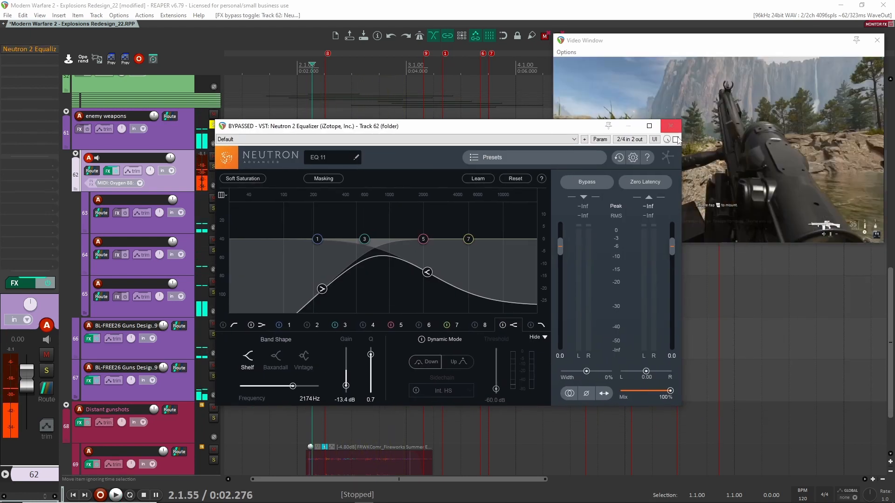
# Step: Re-enable the Neutron 2 Equalizer on track 62, replay the enemy weapons from about 0:02.276 with it active, and close the equalizer
pyautogui.click(677, 140)
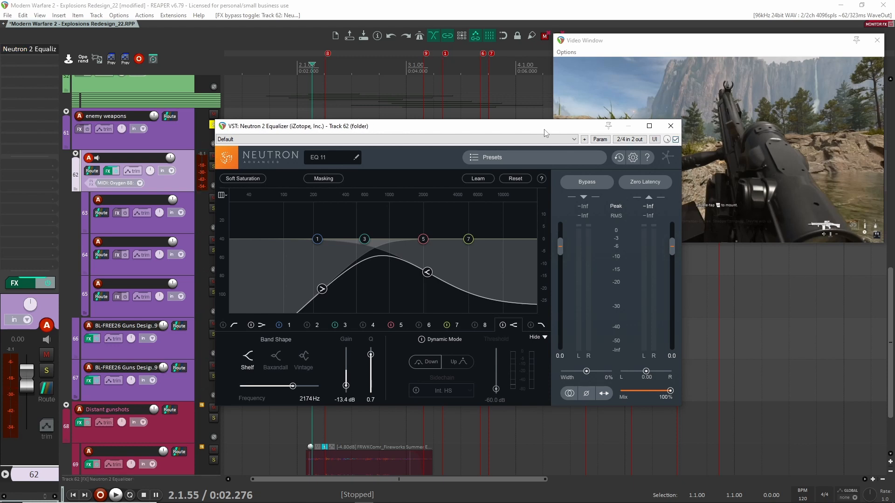
pyautogui.moveTo(544, 130); pyautogui.dragTo(455, 152)
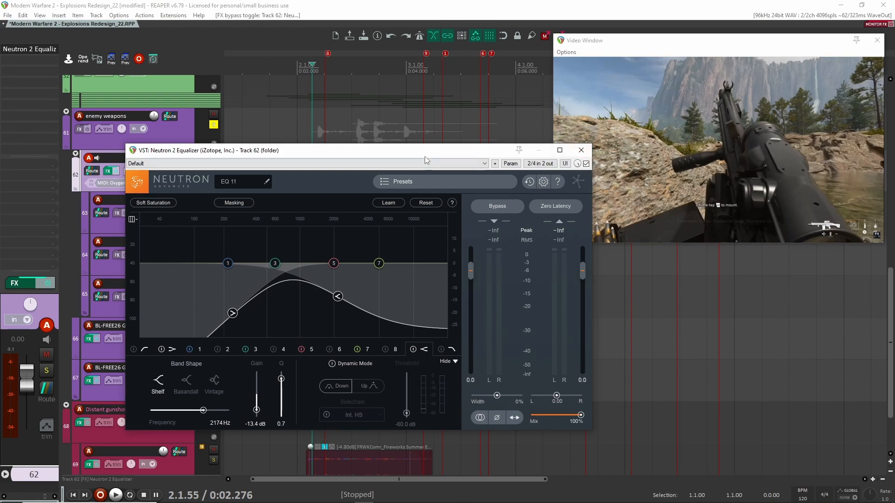
pyautogui.moveTo(426, 160); pyautogui.dragTo(639, 216)
pyautogui.press('space')
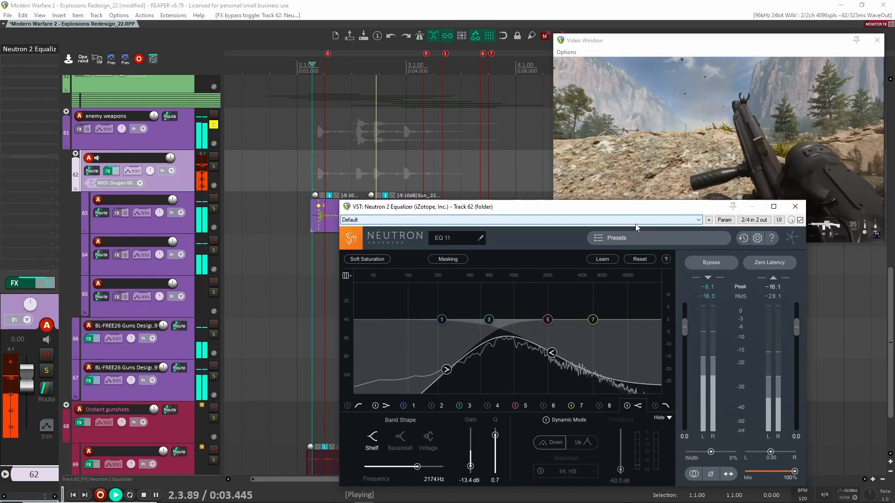
pyautogui.press('space')
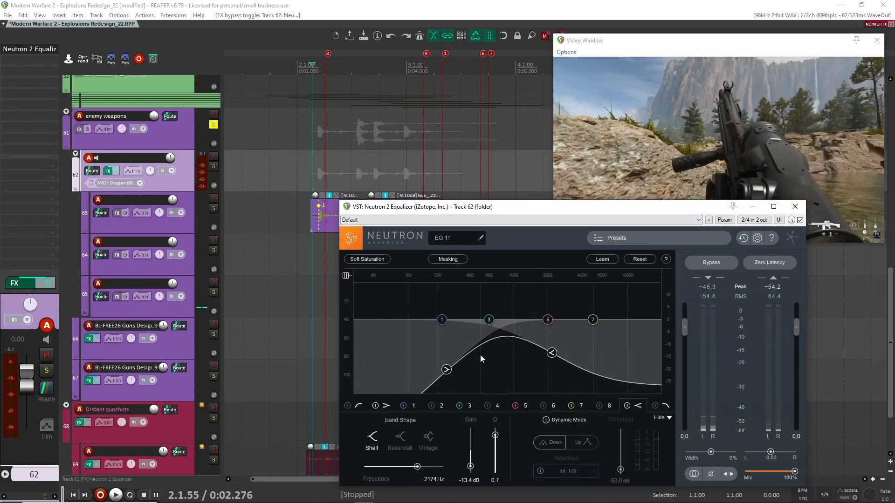
pyautogui.click(795, 206)
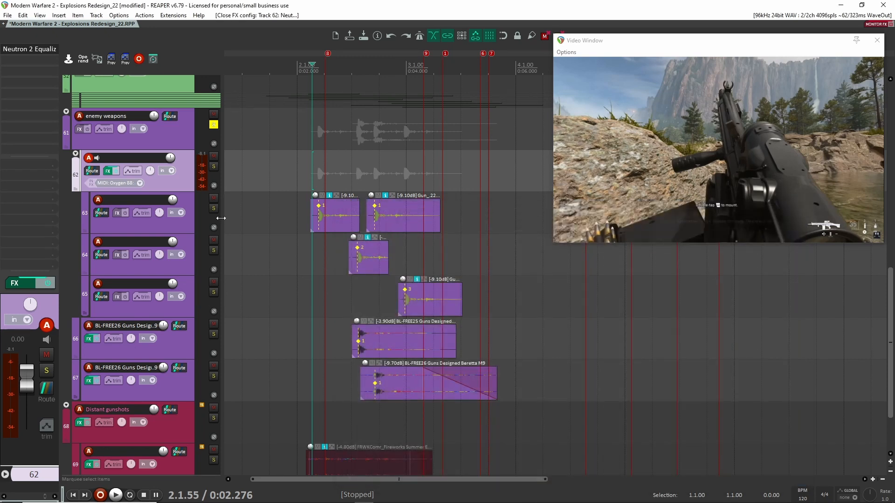
# Step: Unsolo the enemy weapons folder and select tracks 66 and 67 to check their effects
pyautogui.click(214, 124)
pyautogui.click(179, 343)
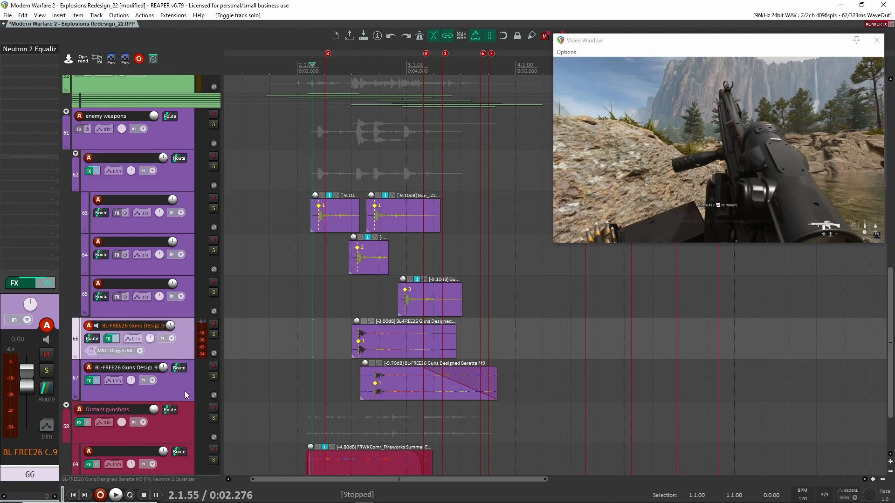
pyautogui.click(185, 391)
pyautogui.click(187, 351)
# Step: Collapse track 62 and the enemy weapons folder, then solo Distant gunshots and play it from about 0:02.216
pyautogui.click(76, 154)
pyautogui.click(66, 113)
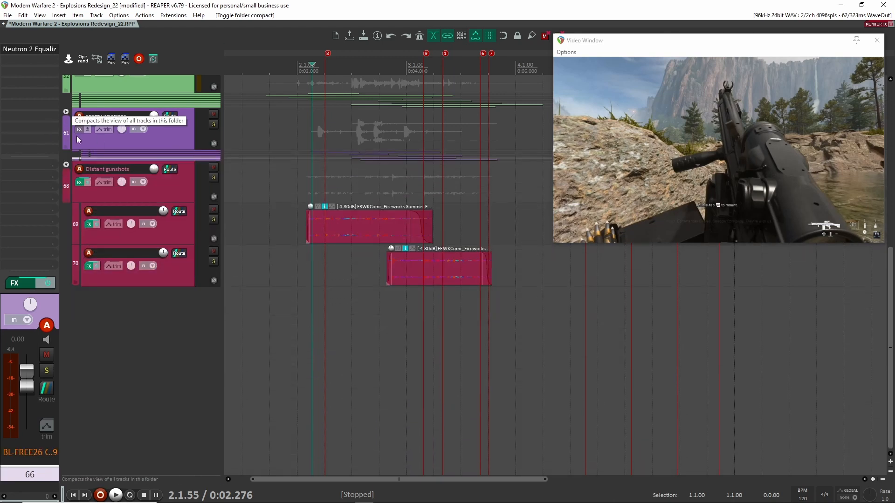
pyautogui.click(213, 176)
pyautogui.click(309, 193)
pyautogui.press('space')
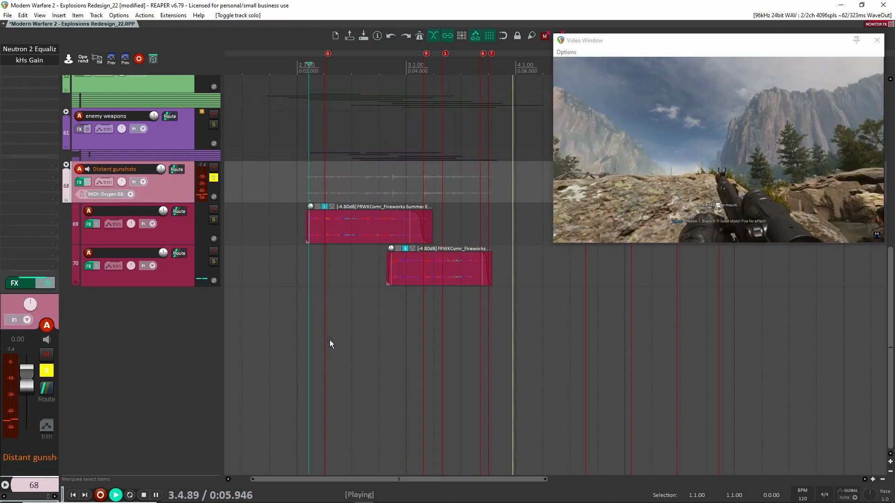
pyautogui.press('space')
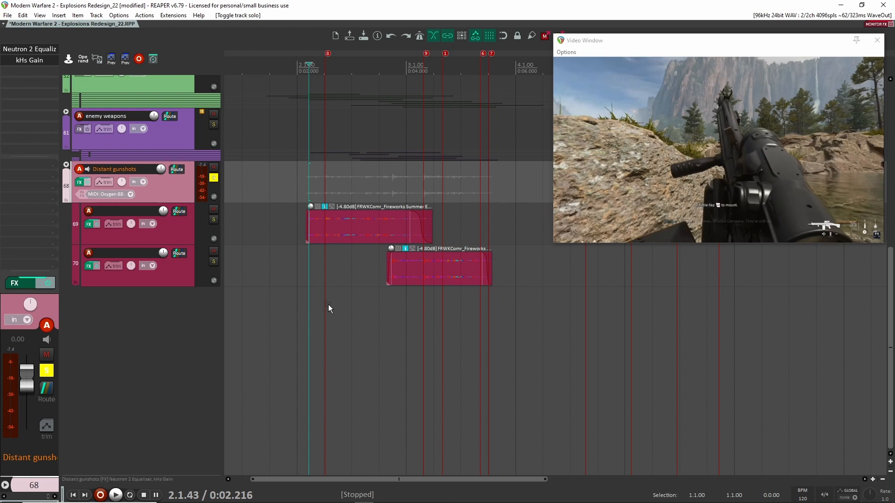
# Step: Solo enemy weapons together with Distant gunshots, play both from about 0:02.216, and unsolo both folders
pyautogui.scroll(3, 328, 304)
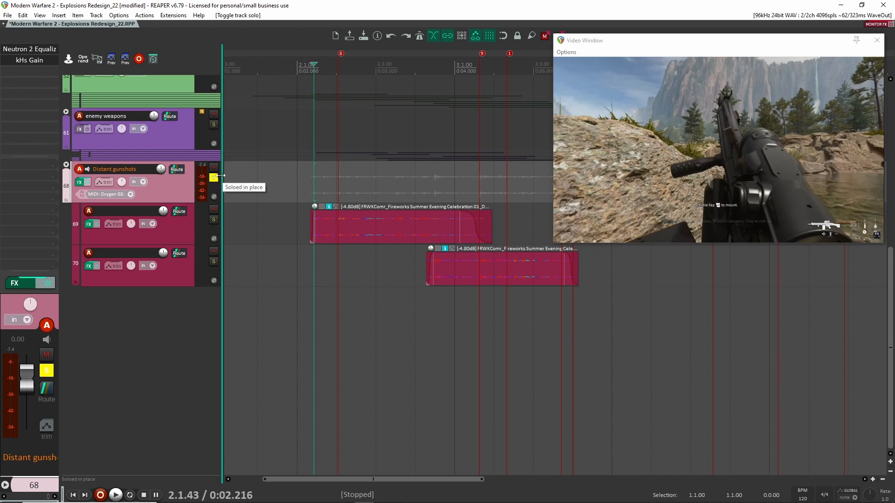
pyautogui.click(213, 124)
pyautogui.press('space')
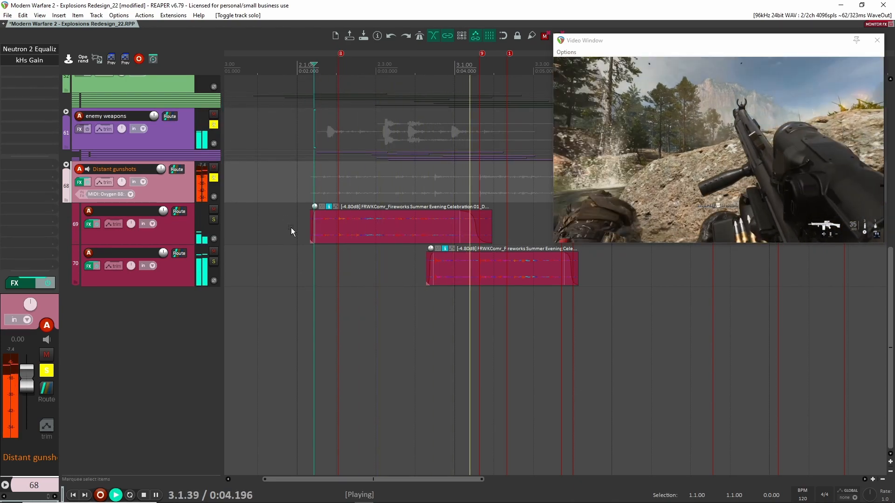
pyautogui.press('space')
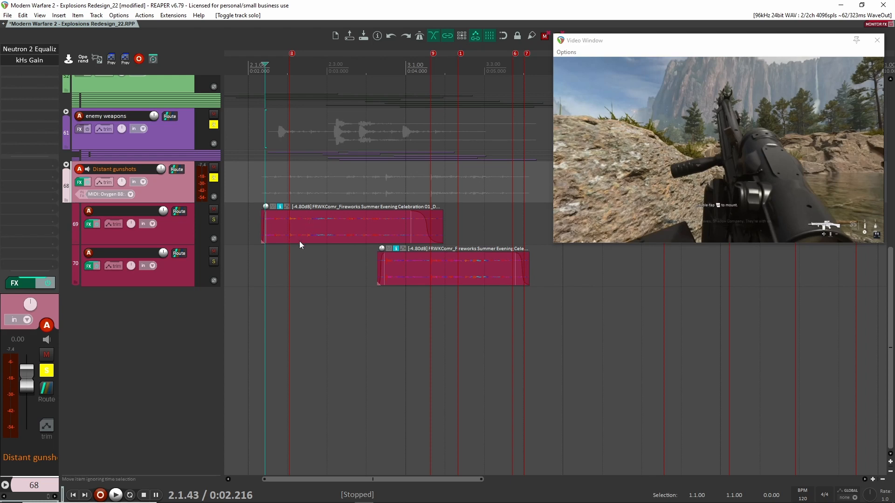
pyautogui.click(214, 124)
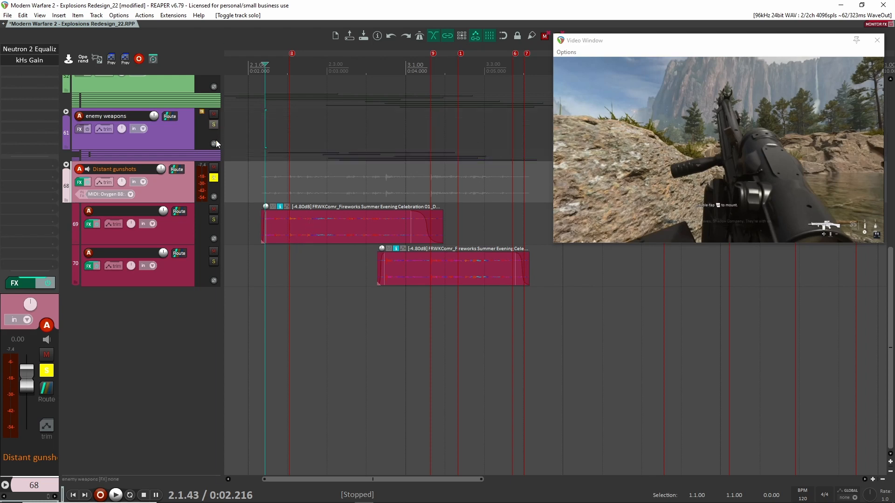
pyautogui.click(214, 178)
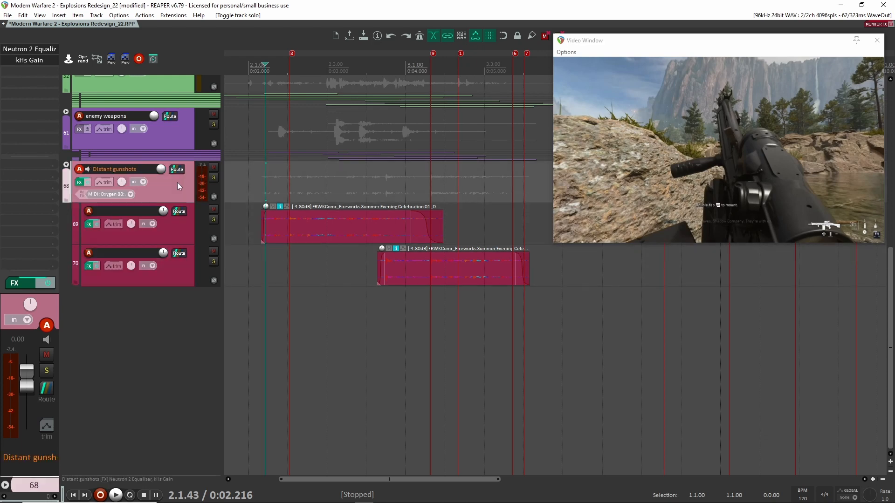
# Step: Select track 69 in the Distant gunshots folder and open its Neutron 2 Equalizer
pyautogui.click(189, 228)
pyautogui.click(40, 48)
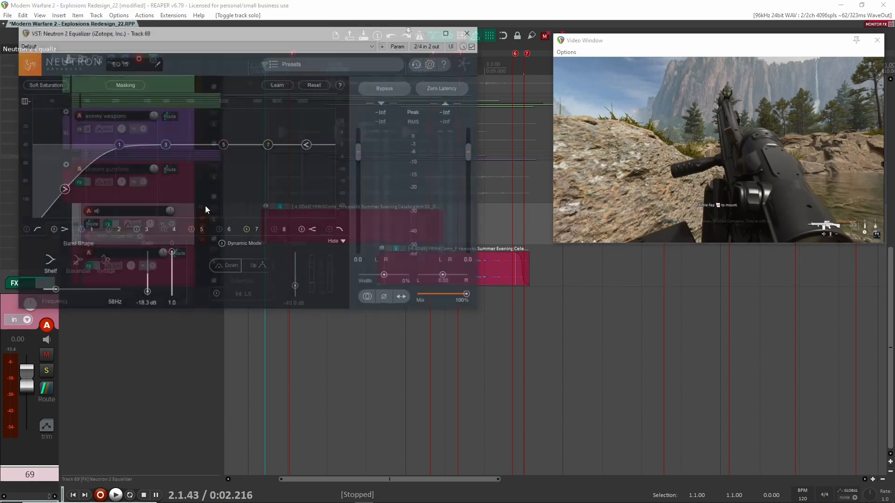
# Step: Close track 69's equalizer and check the Neutron 2 Equalizer on track 70
pyautogui.click(471, 32)
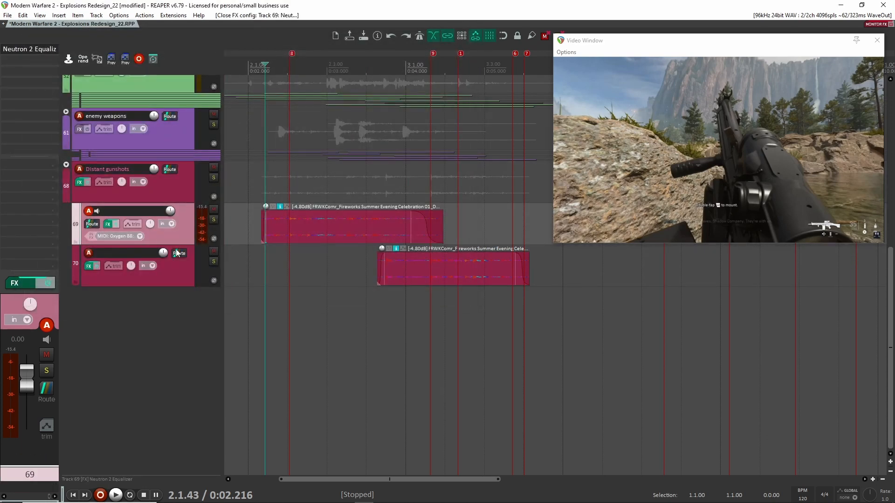
pyautogui.press('Down')
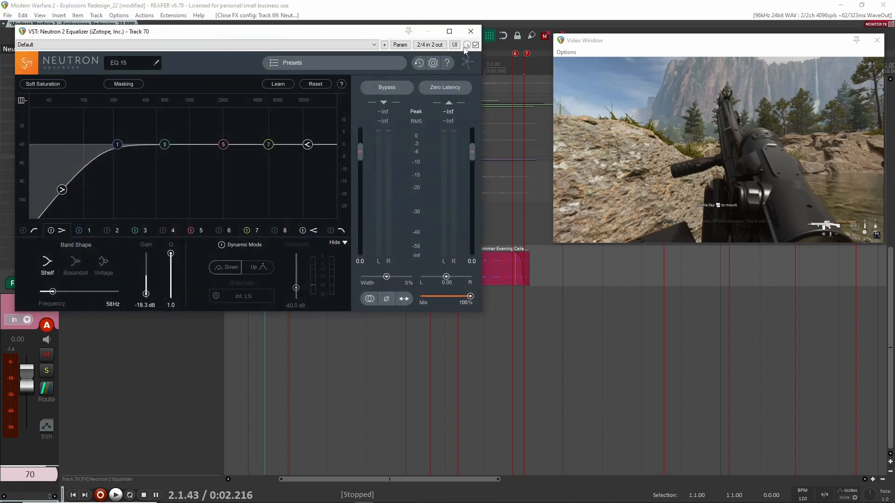
pyautogui.click(472, 31)
# Step: Select the Distant gunshots folder and open its Neutron 2 Equalizer for viewing
pyautogui.click(182, 188)
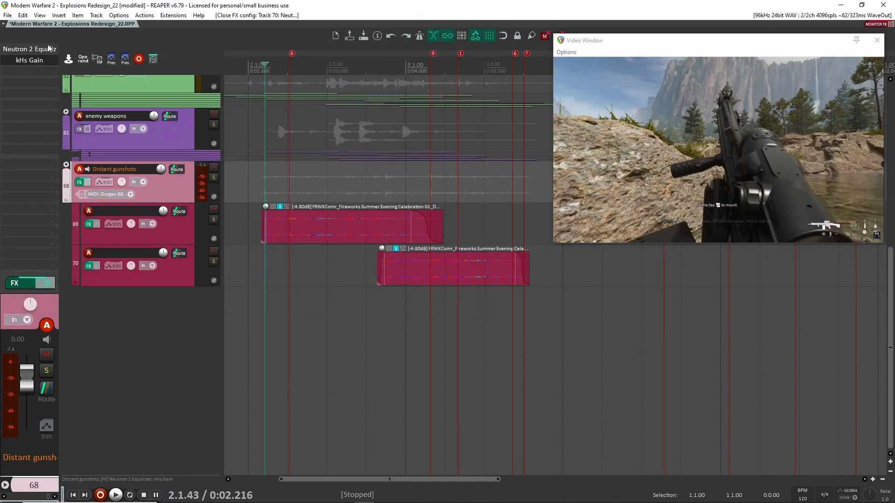
pyautogui.click(46, 48)
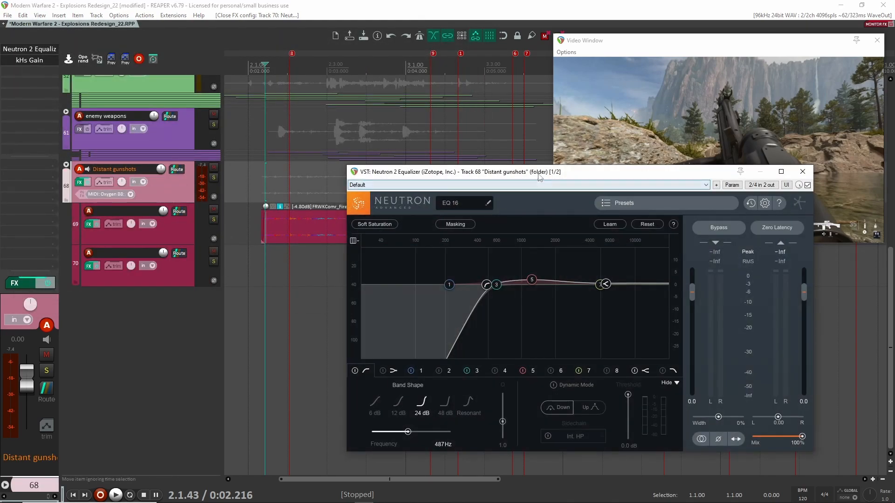
pyautogui.moveTo(420, 172); pyautogui.dragTo(387, 172)
# Step: Solo Distant gunshots, bypass its Neutron 2 Equalizer and play the folder from about 0:02.216
pyautogui.click(213, 177)
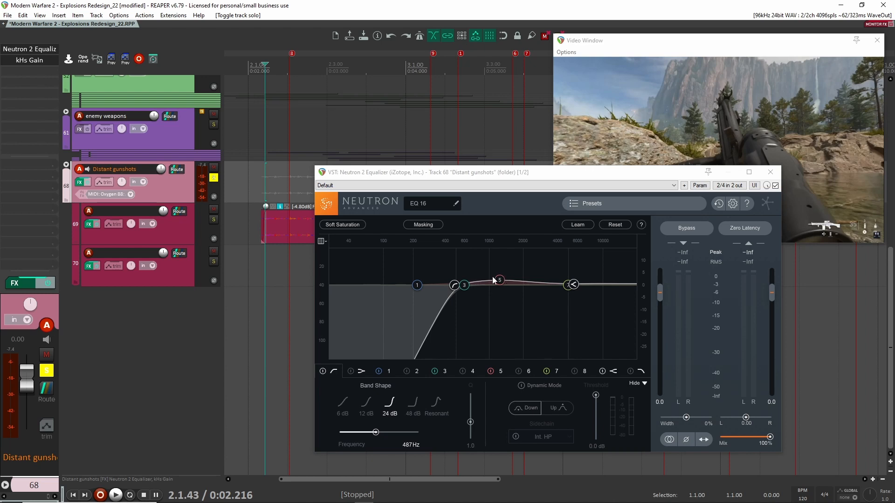
pyautogui.click(775, 186)
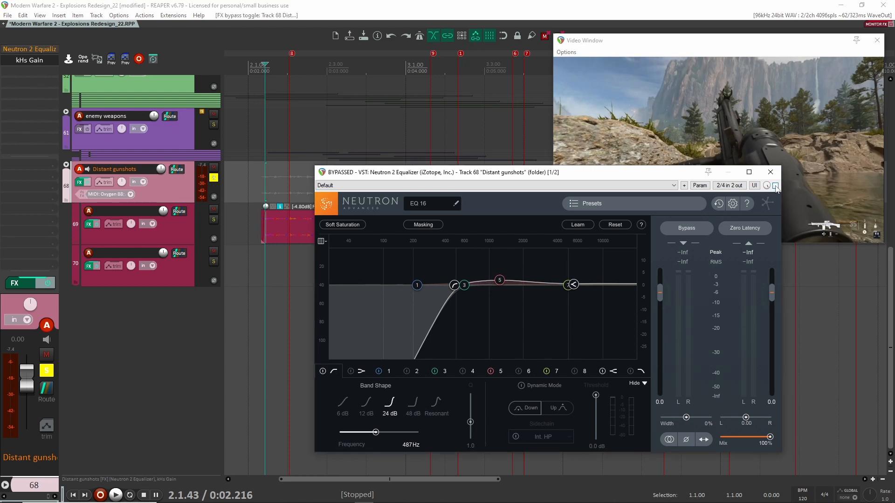
pyautogui.press('space')
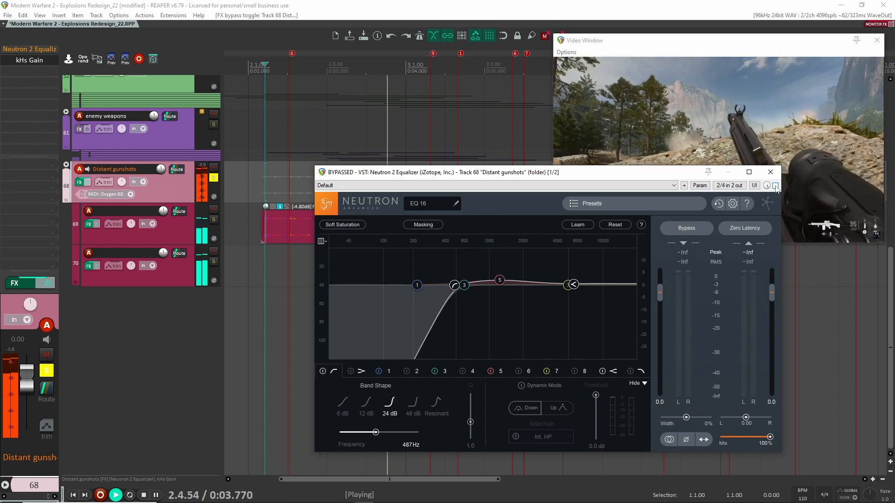
pyautogui.press('space')
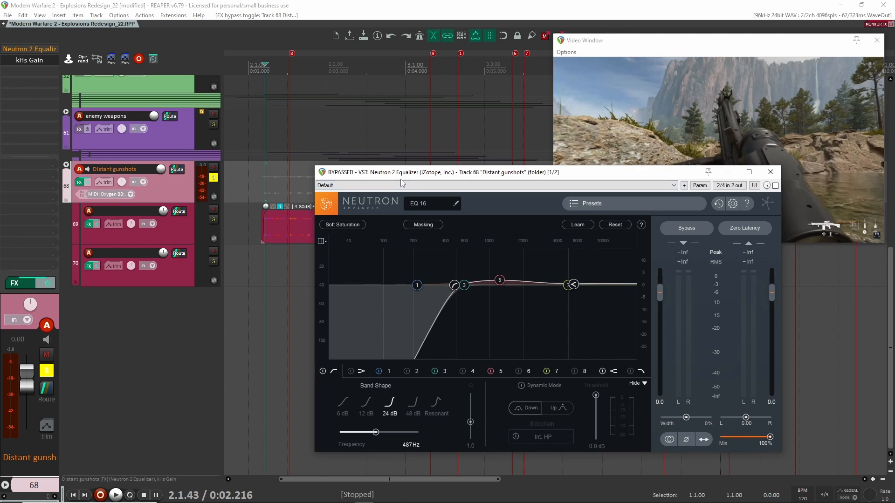
# Step: Re-enable the Neutron 2 Equalizer on Distant gunshots, play the folder from about 0:02.216, and close the equalizer
pyautogui.click(775, 185)
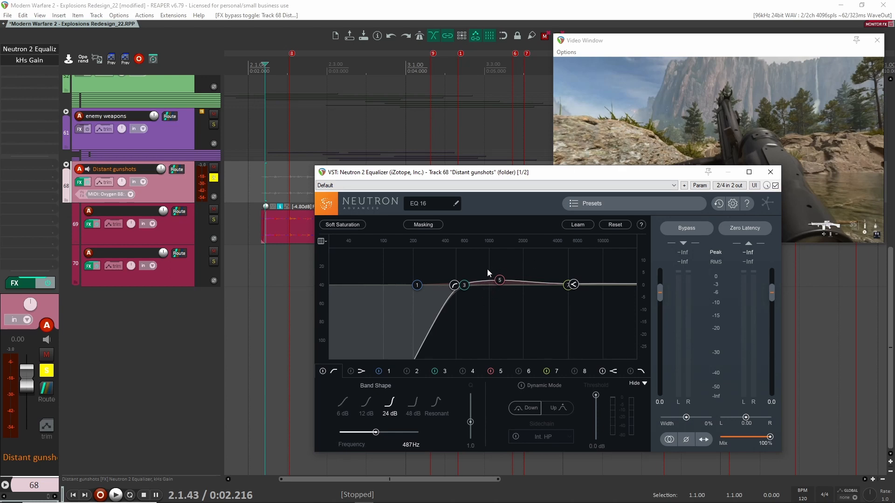
pyautogui.press('space')
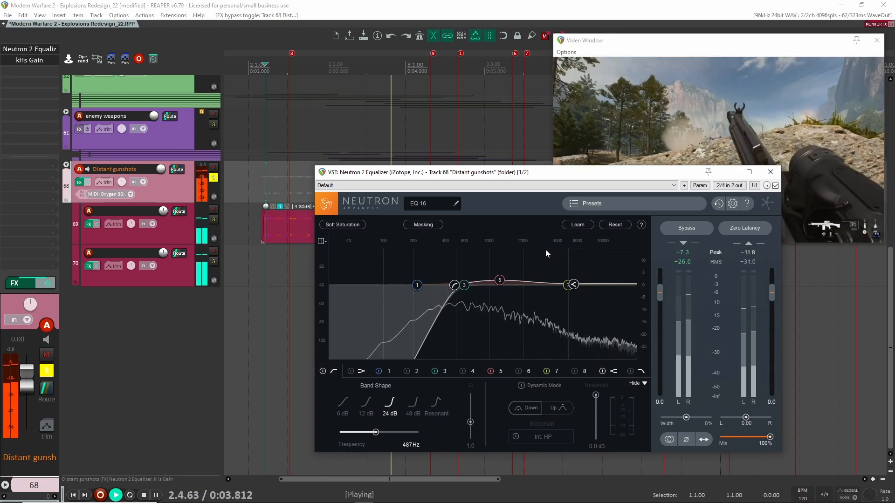
pyautogui.click(771, 172)
pyautogui.press('space')
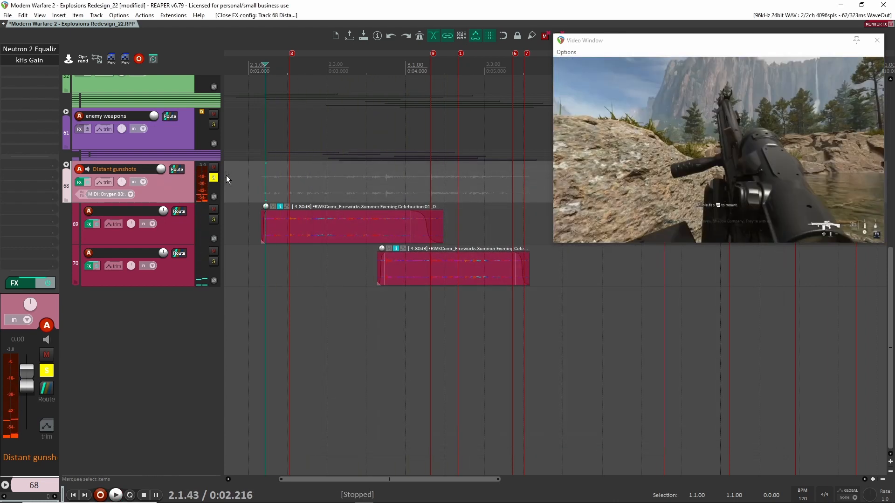
# Step: Unsolo Distant gunshots, check its kHs Gain effect, and collapse the folder
pyautogui.click(213, 177)
pyautogui.click(19, 61)
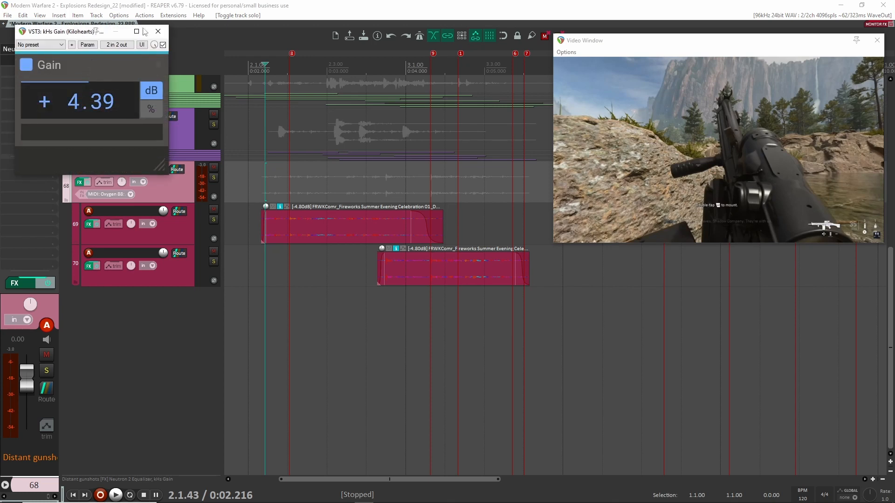
pyautogui.click(157, 32)
pyautogui.click(65, 164)
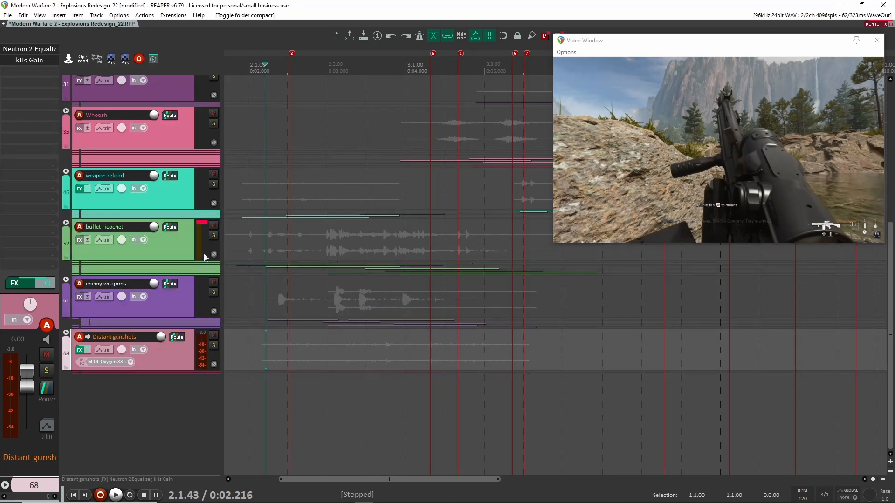
# Step: Solo bullet ricochet, enemy weapons and Distant gunshots together and play them from about 0:02.216
pyautogui.moveTo(213, 235); pyautogui.dragTo(217, 323)
pyautogui.click(213, 345)
pyautogui.scroll(3, 340, 234)
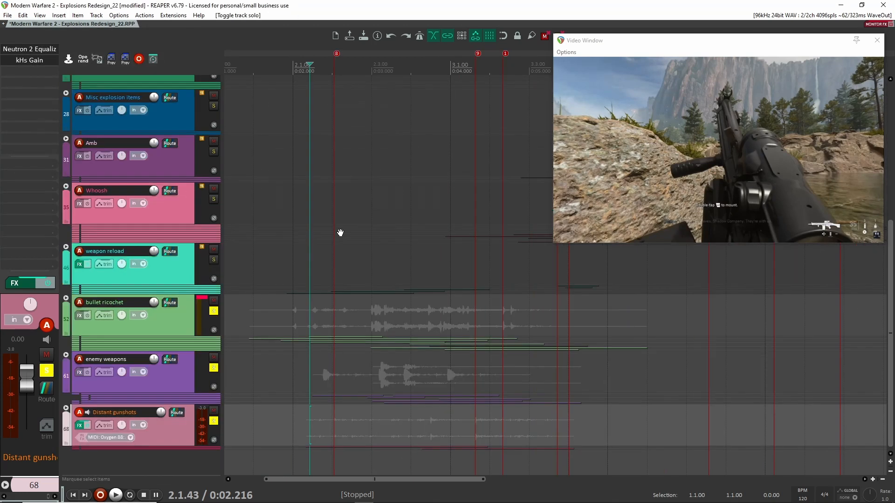
pyautogui.click(313, 300)
pyautogui.press('space')
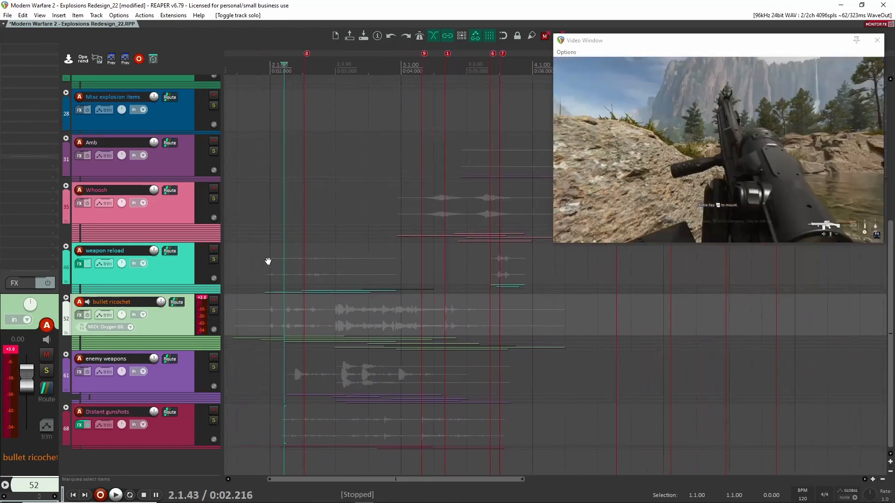
# Step: Expand the weapon reload folder and solo it
pyautogui.moveTo(268, 261); pyautogui.dragTo(282, 263)
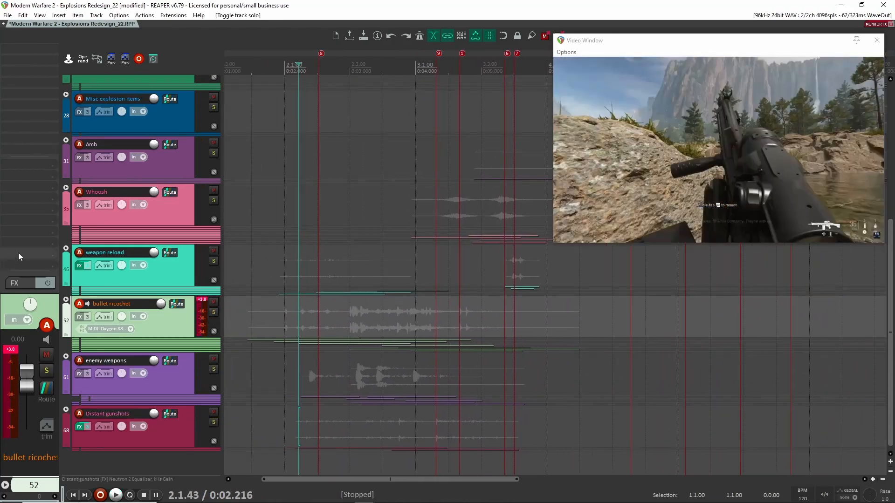
pyautogui.click(67, 248)
pyautogui.click(191, 280)
pyautogui.scroll(-4, 256, 301)
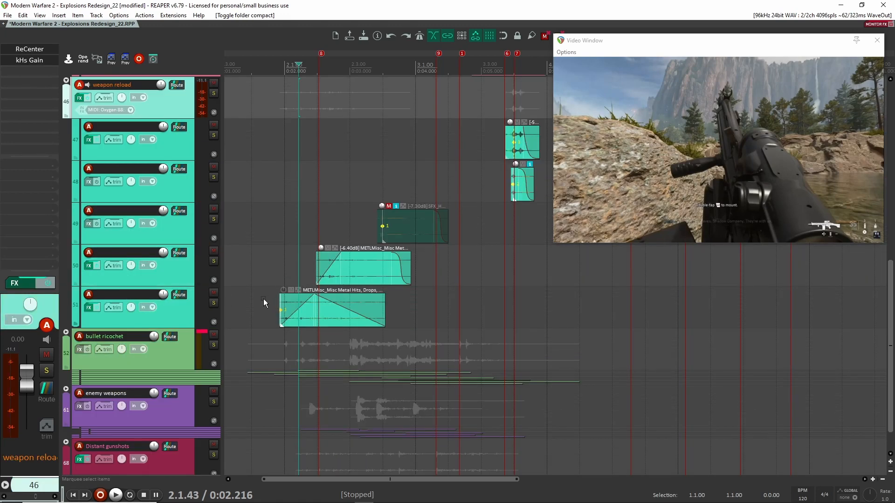
pyautogui.click(214, 93)
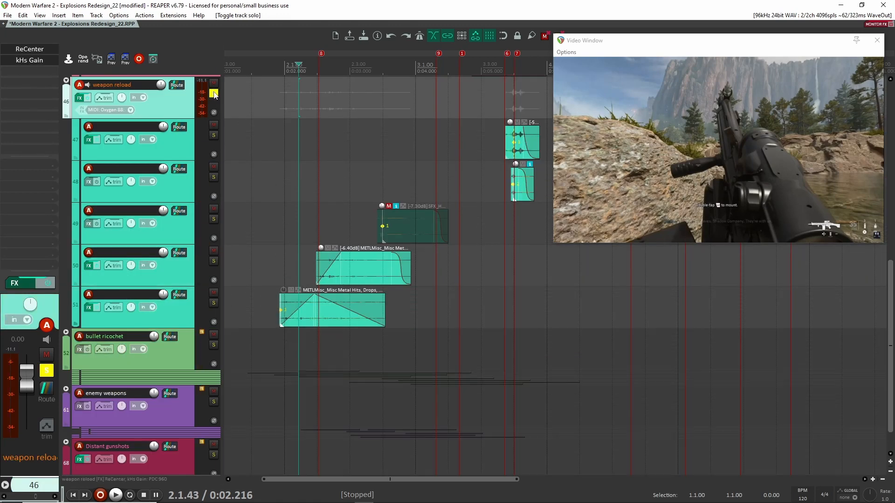
# Step: Play the soloed weapon reload folder from about 0:01.911 to audition its first metal sounds
pyautogui.moveTo(284, 225); pyautogui.dragTo(290, 247)
pyautogui.click(278, 233)
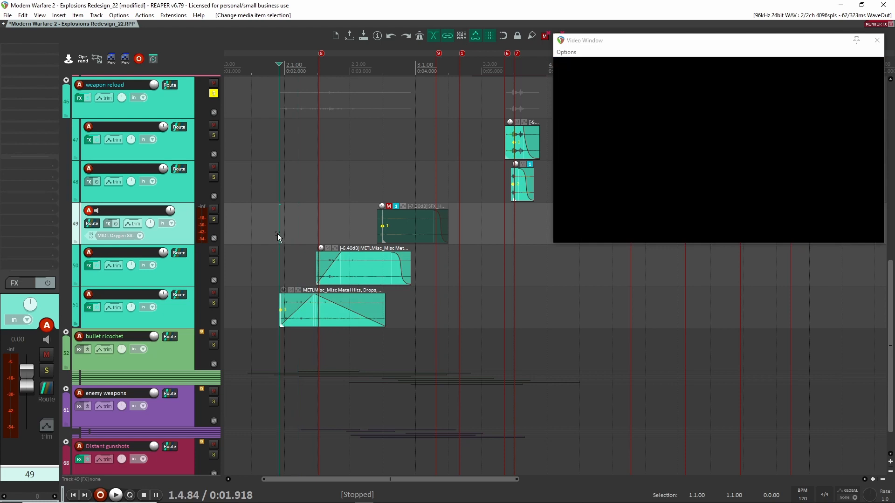
pyautogui.click(273, 255)
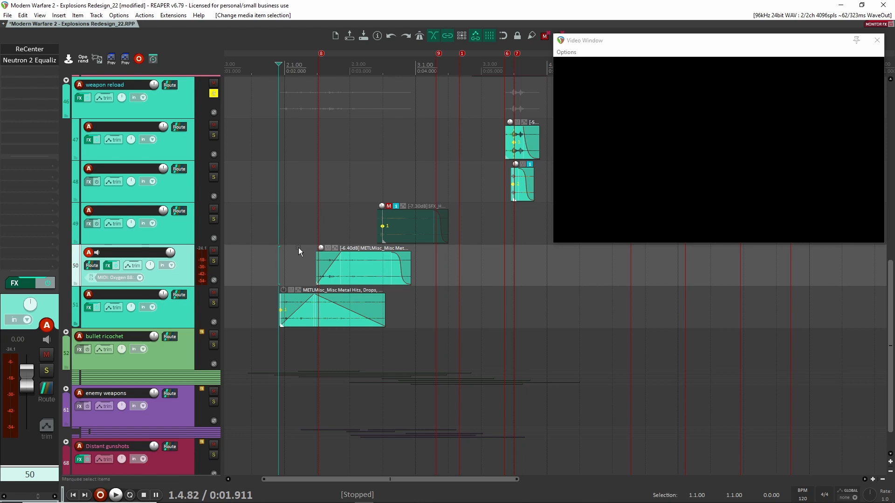
pyautogui.press('space')
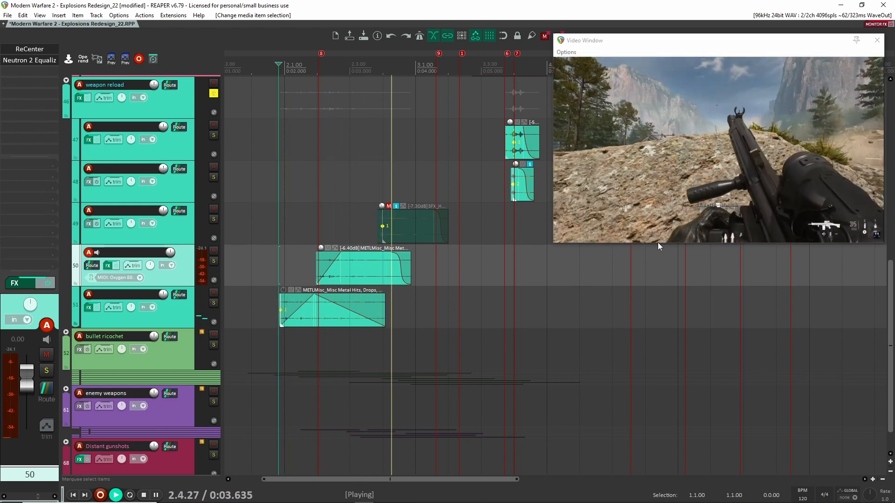
pyautogui.press('space')
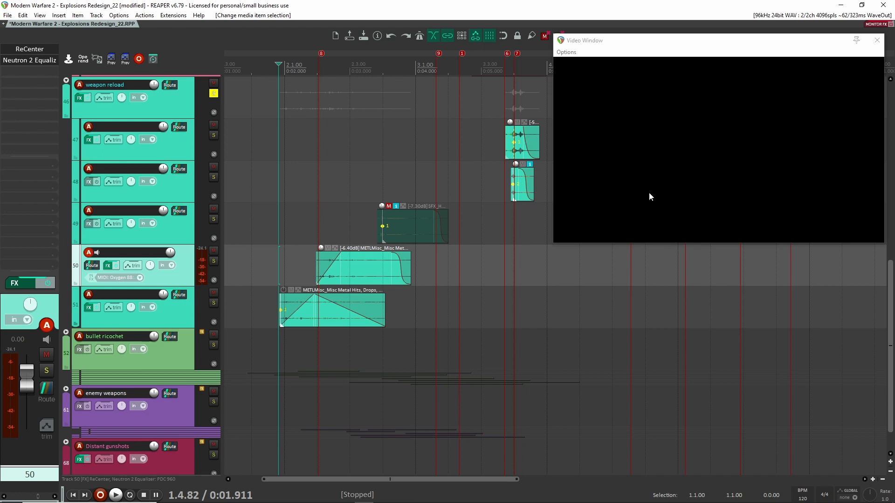
# Step: Play the weapon reload clips on tracks 47 and 48 from about 0:05.285
pyautogui.moveTo(477, 179); pyautogui.dragTo(442, 235)
pyautogui.click(464, 194)
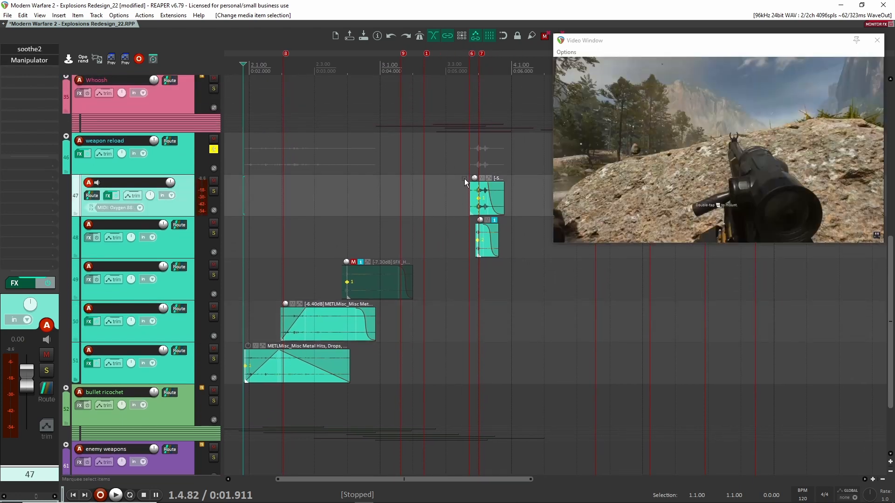
pyautogui.moveTo(464, 182); pyautogui.dragTo(393, 209)
pyautogui.press('space')
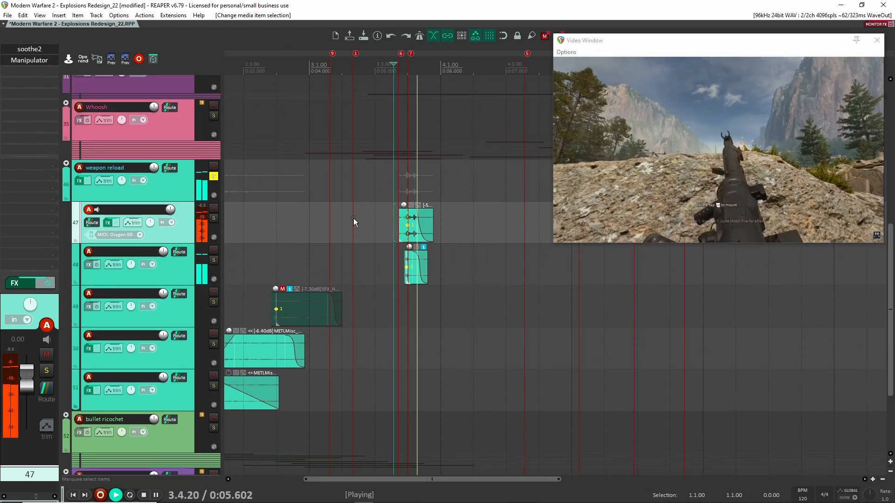
pyautogui.press('space')
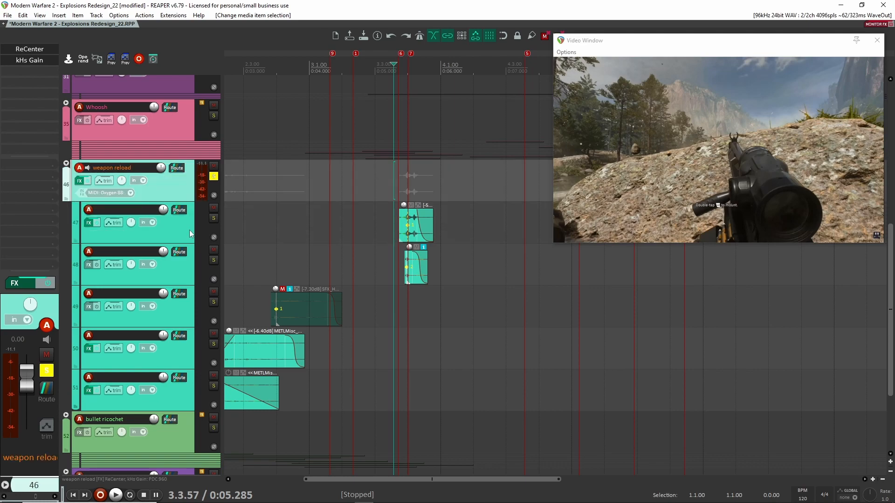
# Step: Solo track 47 instead of the whole weapon reload folder and play it from about 0:05.292
pyautogui.click(214, 218)
pyautogui.click(213, 176)
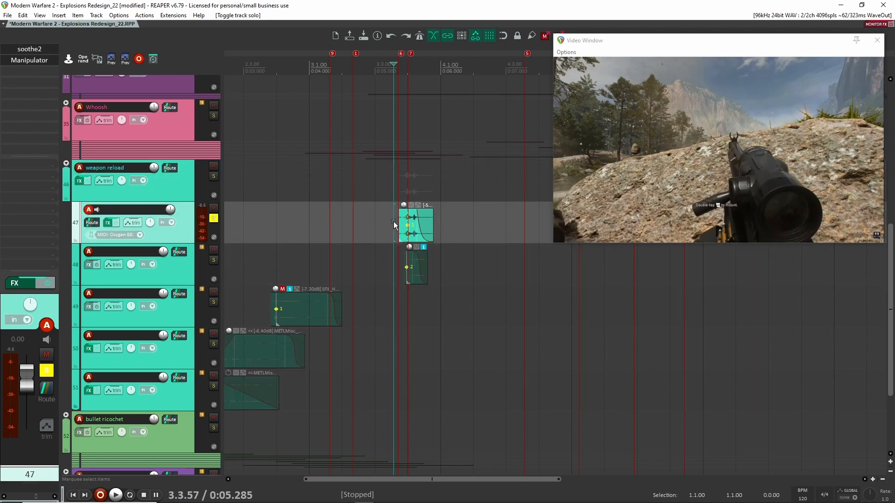
pyautogui.click(394, 221)
pyautogui.press('space')
pyautogui.press('space')
# Step: Bypass soothe2 and Manipulator on track 47 and play its clip from about 0:05.320
pyautogui.moveTo(467, 229); pyautogui.dragTo(446, 228)
pyautogui.scroll(2, 446, 228)
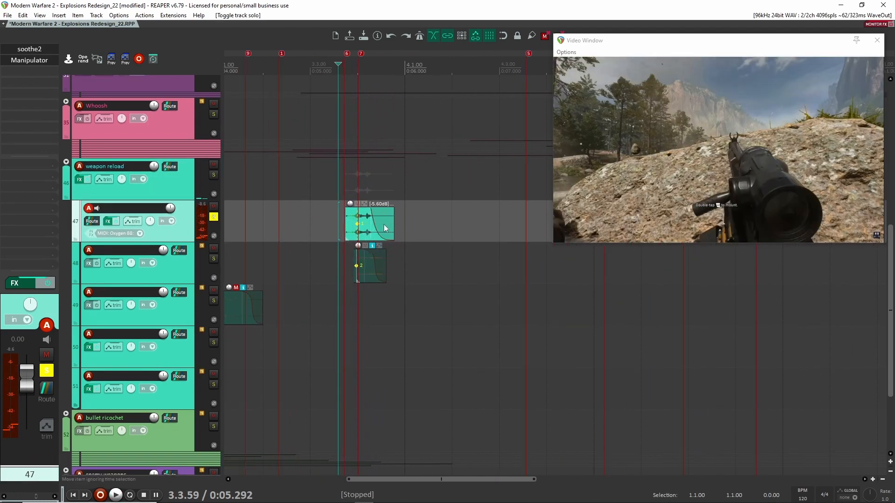
pyautogui.scroll(4, 383, 224)
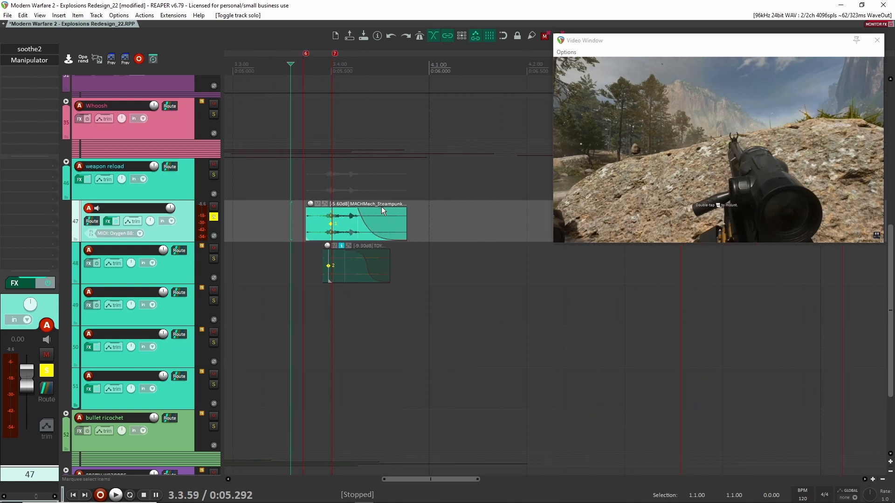
pyautogui.scroll(2, 386, 210)
pyautogui.scroll(-4, 268, 194)
pyautogui.click(265, 188)
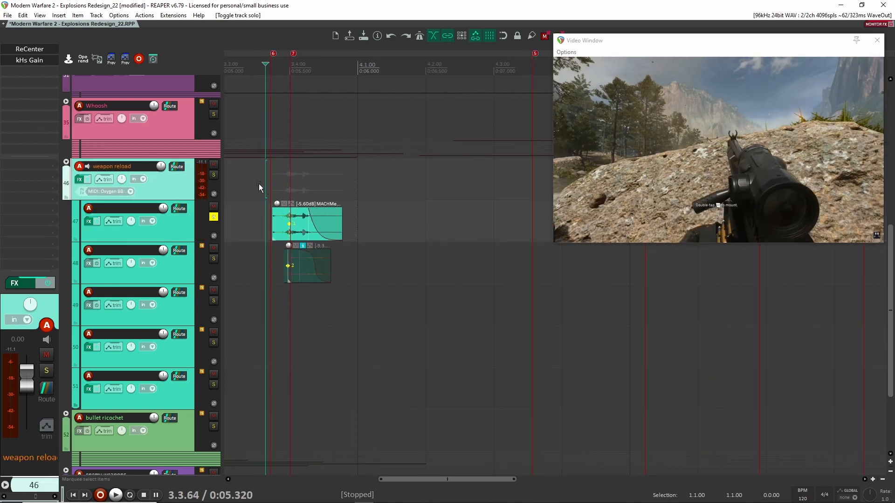
pyautogui.click(168, 235)
pyautogui.click(35, 50)
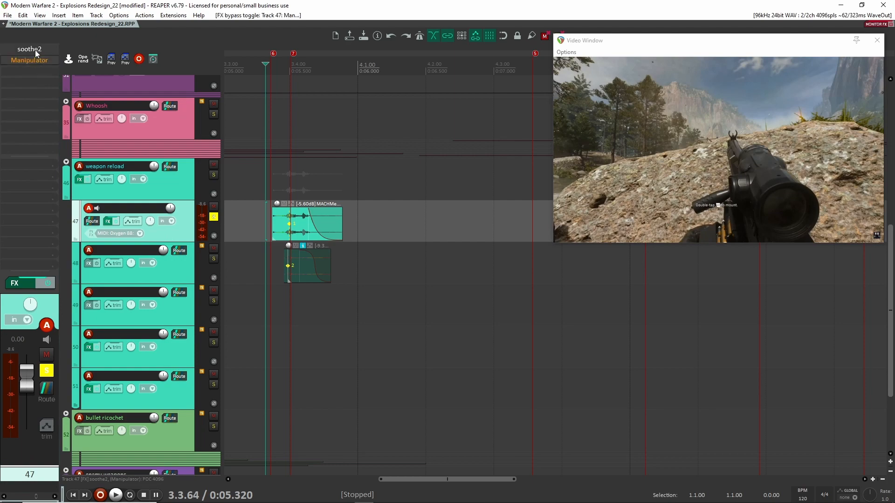
pyautogui.press('space')
pyautogui.press('space')
# Step: Re-enable soothe2 on track 47, view its settings while playing the clip from about 0:05.320, and close it
pyautogui.click(32, 48)
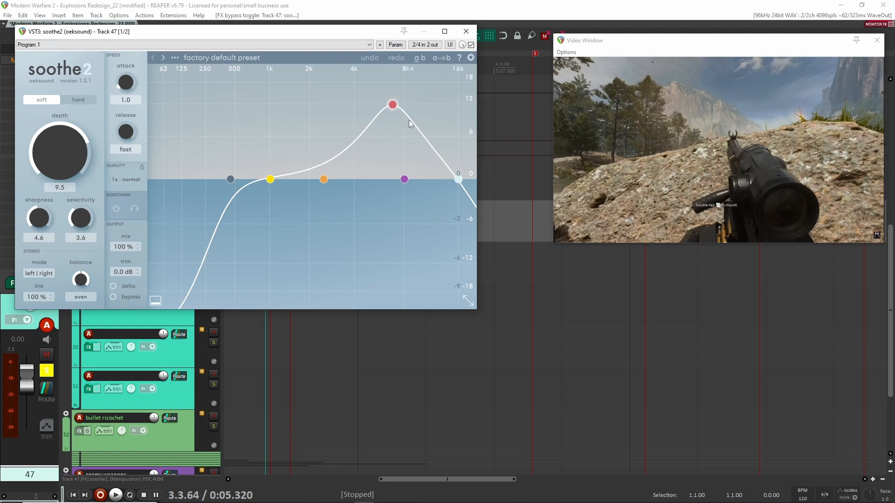
pyautogui.press('space')
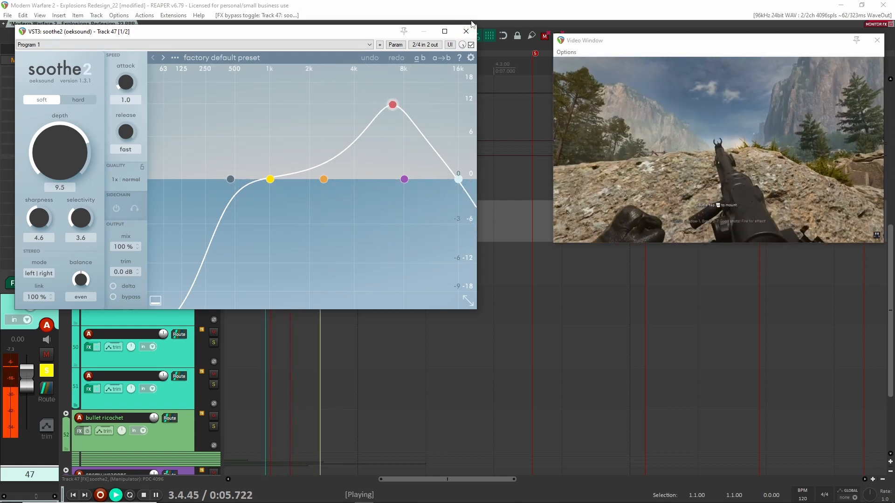
pyautogui.press('space')
pyautogui.press('Escape')
# Step: Re-enable Manipulator on track 47, open it and play the clip from about 0:05.320, then close it and unsolo the track
pyautogui.keyDown('shift'); pyautogui.click(22, 62); pyautogui.keyUp('shift')
pyautogui.click(31, 62)
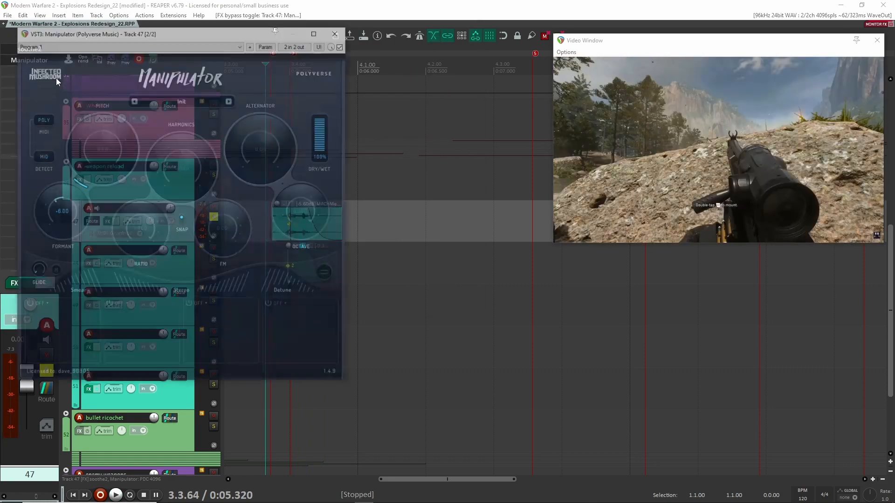
pyautogui.press('space')
pyautogui.press('space')
pyautogui.press('space')
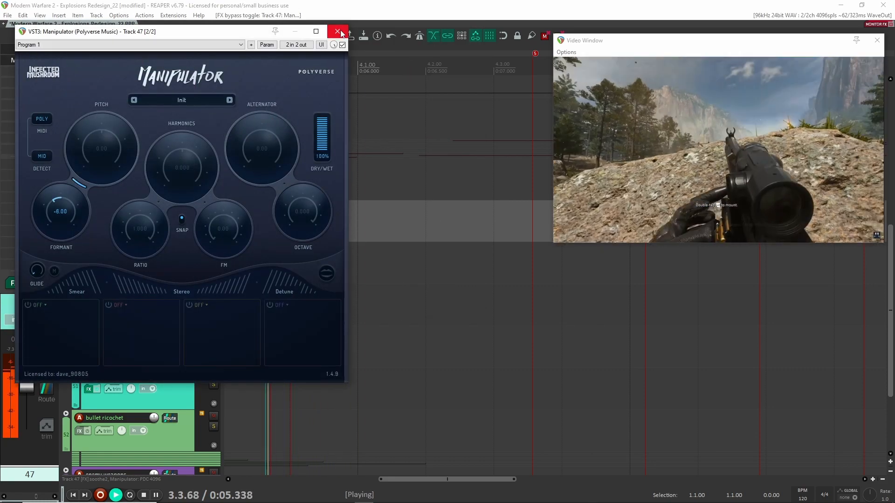
pyautogui.click(337, 32)
pyautogui.press('space')
pyautogui.click(214, 259)
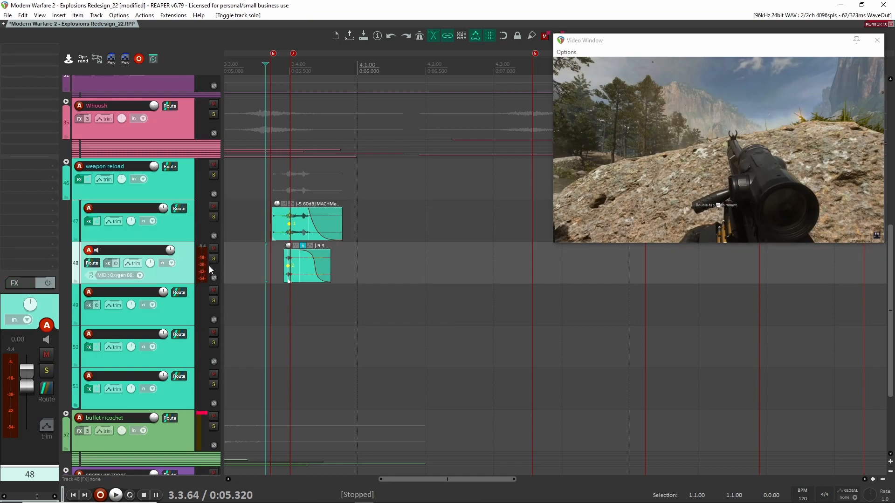
# Step: Solo track 48 in the weapon reload folder and play its clip from about 0:05.320
pyautogui.click(214, 258)
pyautogui.press('space')
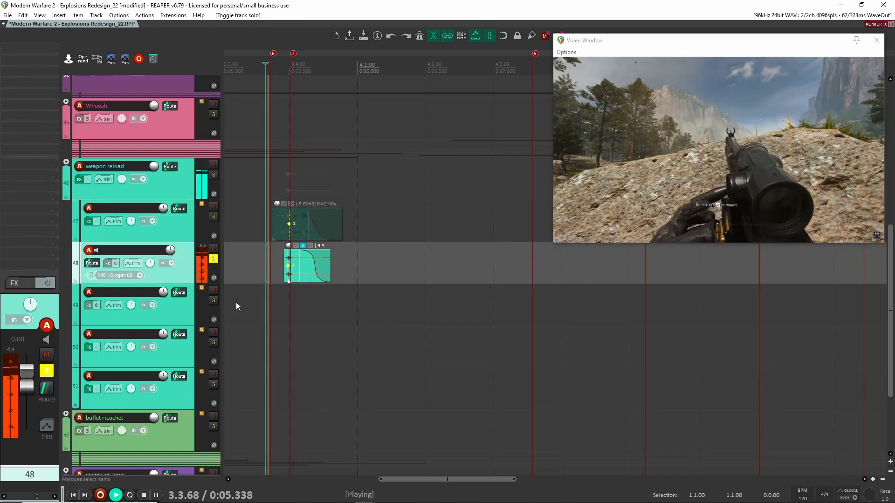
pyautogui.press('space')
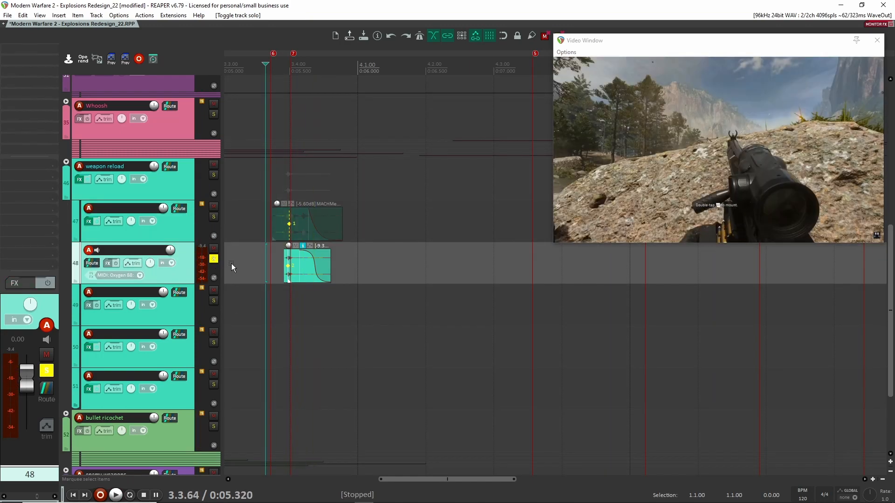
pyautogui.press('space')
# Step: Solo track 47 together with track 48, play both clips from about 0:05.320, and collapse the weapon reload folder
pyautogui.click(213, 217)
pyautogui.press('space')
pyautogui.press('space')
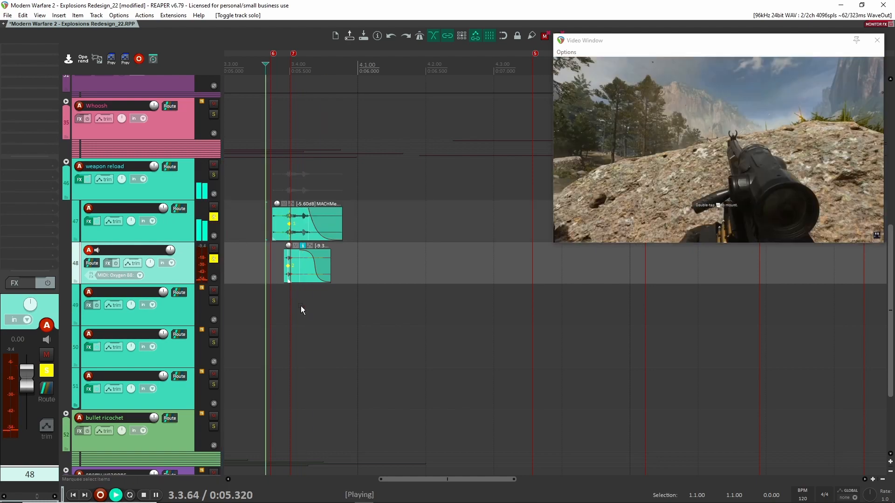
pyautogui.press('space')
pyautogui.click(66, 162)
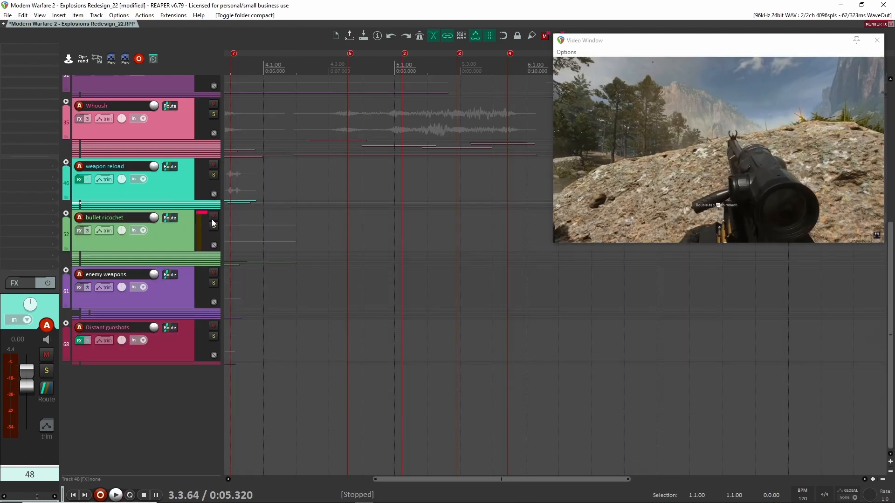
# Step: Move the Whoosh folder up in the track order, directly below the Modern Warfare 2 folder
pyautogui.scroll(4, 214, 224)
pyautogui.hscroll(-5, 287, 263)
pyautogui.scroll(2, 529, 247)
pyautogui.scroll(-3, 458, 287)
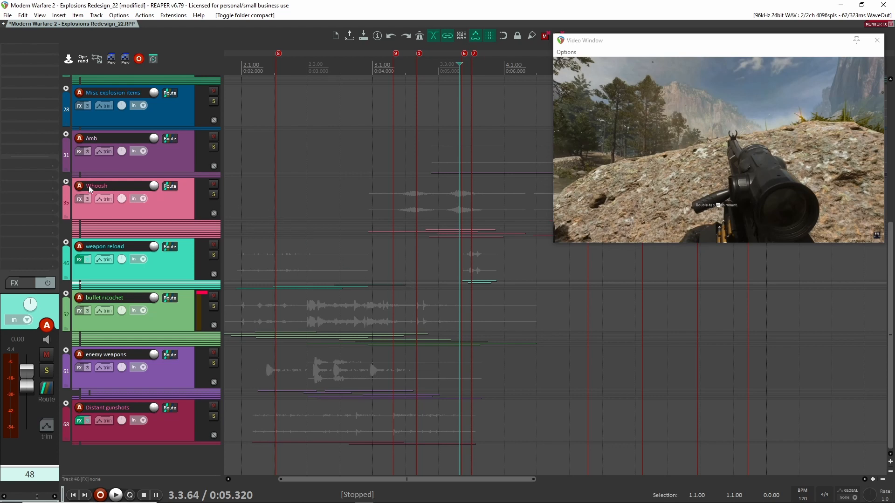
pyautogui.click(66, 183)
pyautogui.click(66, 183)
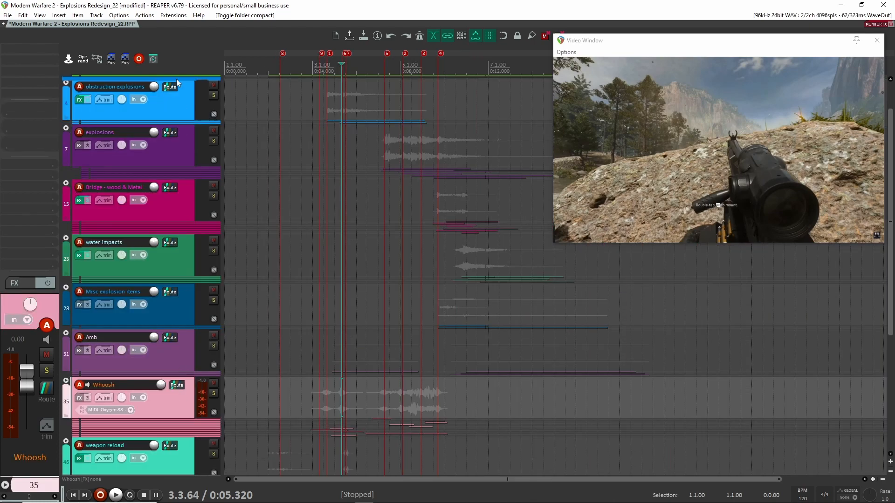
pyautogui.moveTo(176, 81); pyautogui.dragTo(176, 81)
pyautogui.scroll(4, 182, 191)
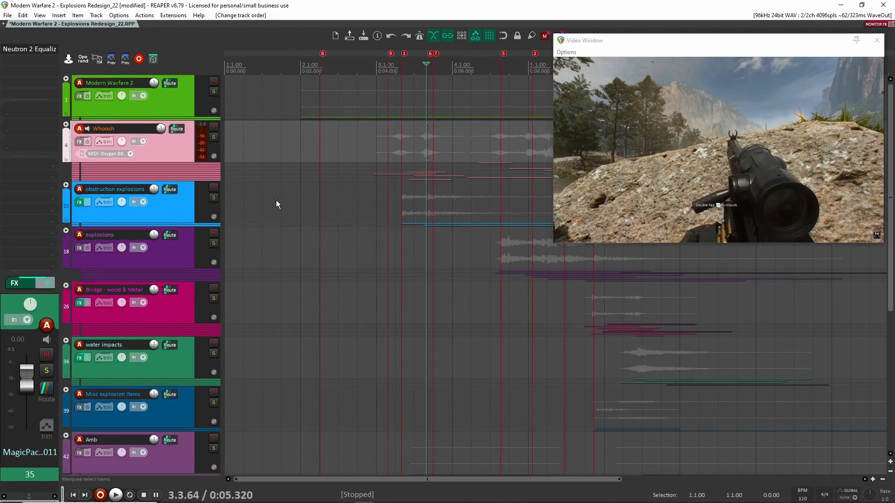
# Step: Solo the obstruction explosions folder instead of Whoosh and expand it to show its two ExplosionsPack tracks
pyautogui.moveTo(364, 205); pyautogui.dragTo(295, 191)
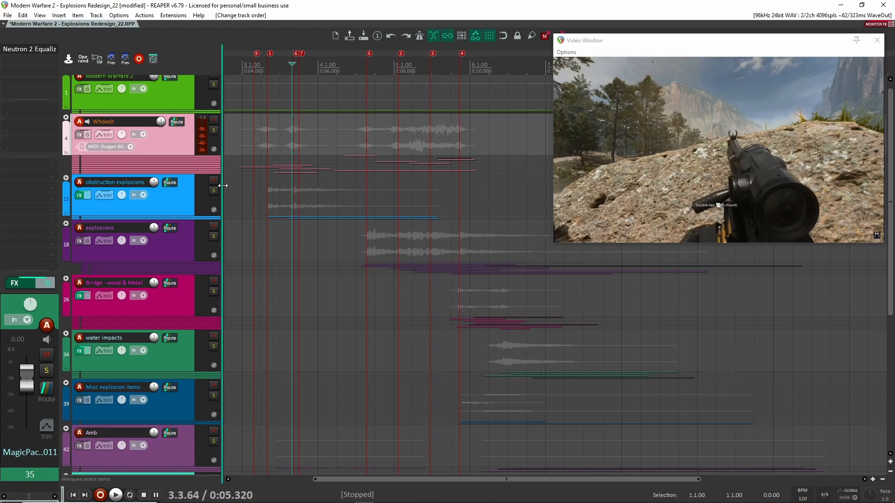
pyautogui.click(212, 131)
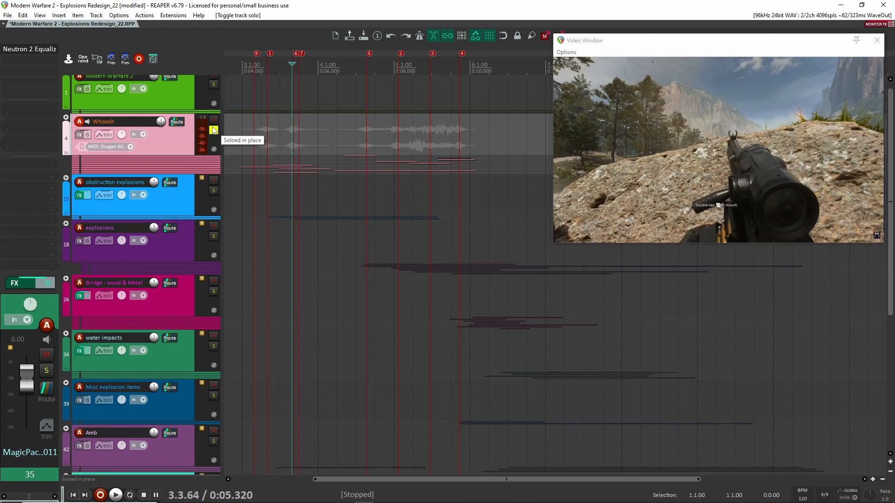
pyautogui.click(213, 130)
pyautogui.click(213, 191)
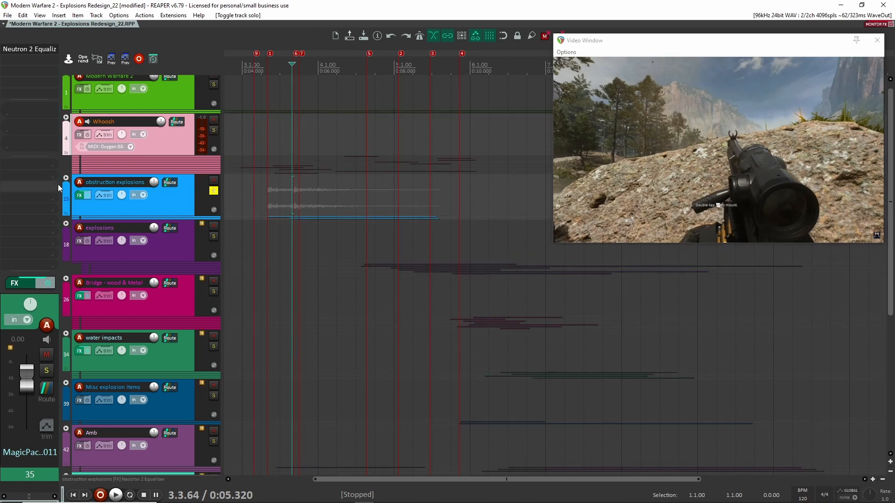
pyautogui.click(66, 177)
pyautogui.click(164, 205)
pyautogui.click(175, 245)
pyautogui.click(175, 279)
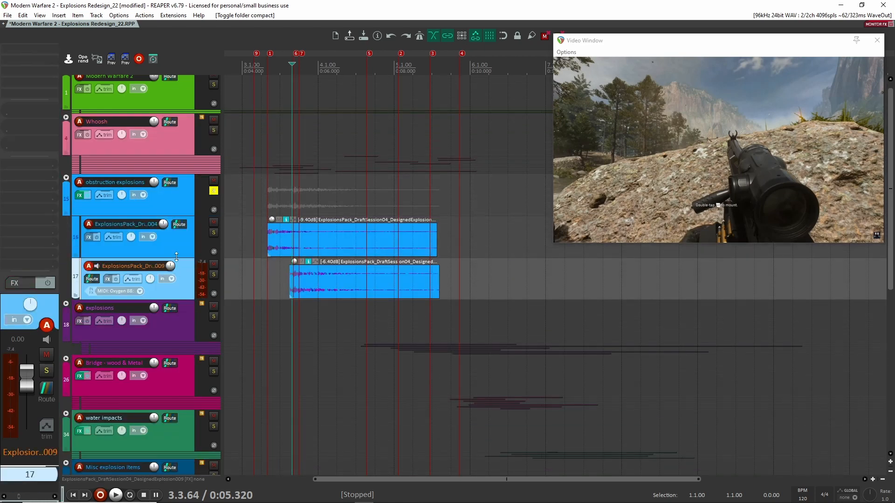
# Step: Toggle the obstruction explosions solo off and on, and place the edit cursor before its first clip at about 0:04.542
pyautogui.click(214, 191)
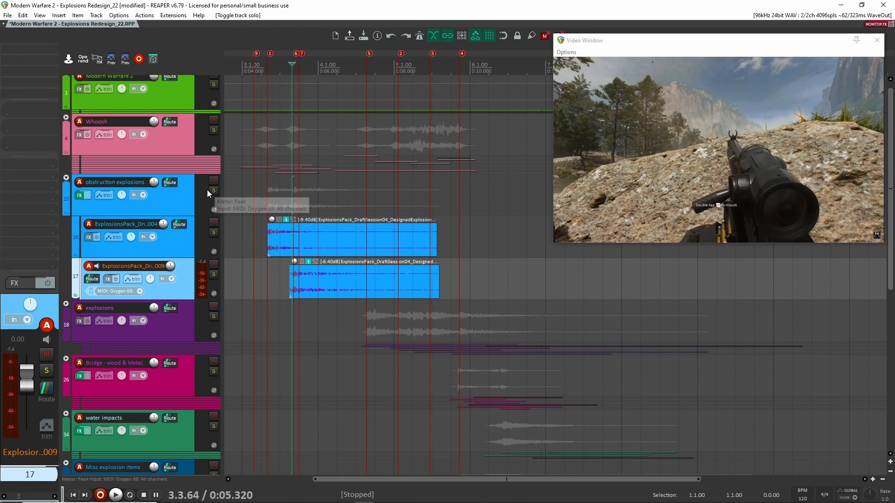
pyautogui.click(181, 203)
pyautogui.click(213, 191)
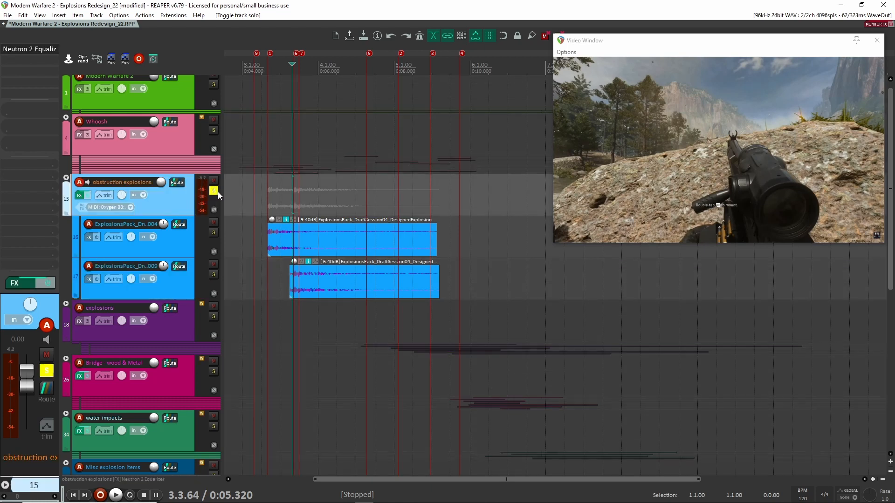
pyautogui.click(262, 209)
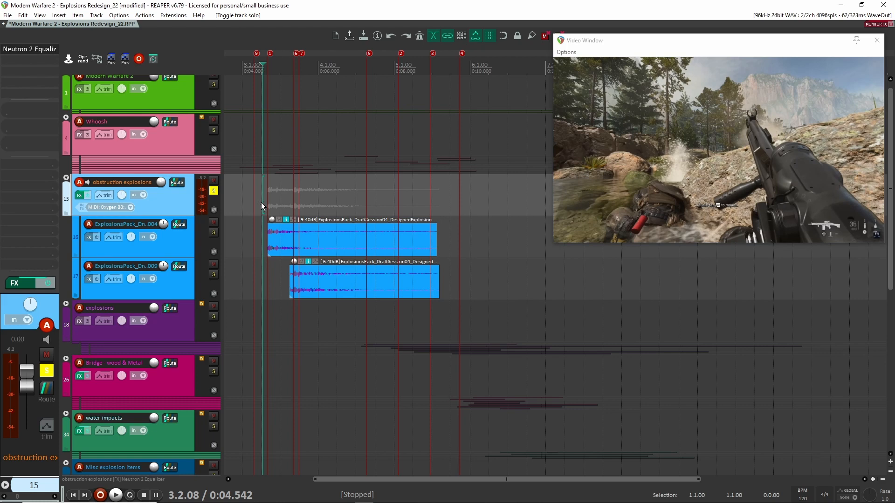
# Step: View the Neutron 2 Equalizer settings on the obstruction explosions folder and close the plugin window
pyautogui.click(180, 247)
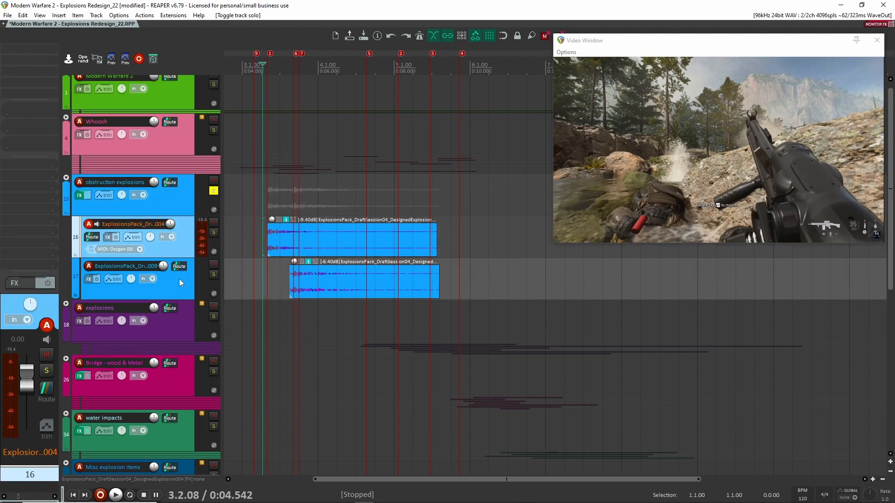
pyautogui.click(165, 206)
pyautogui.click(37, 49)
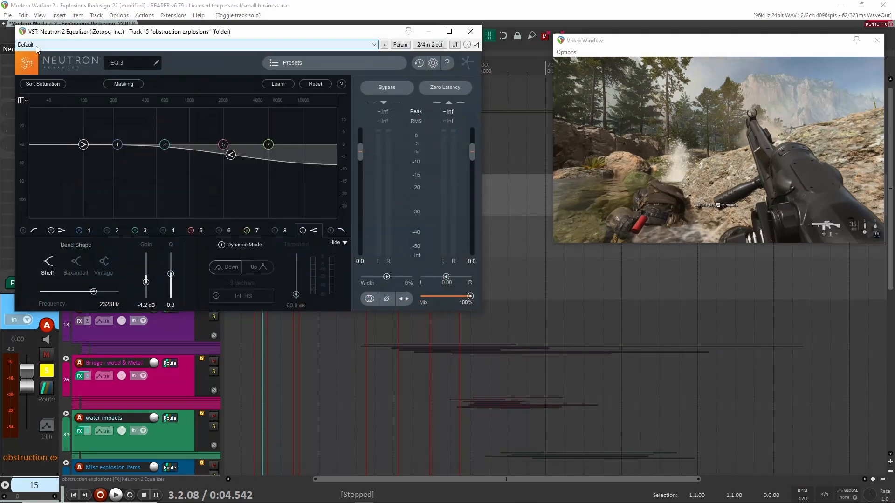
pyautogui.click(471, 31)
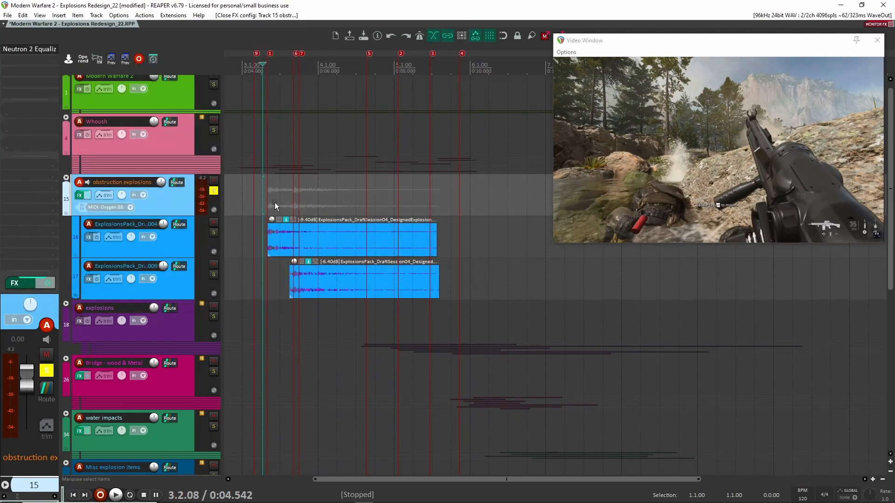
# Step: Play the soloed obstruction explosions from about 0:04.505 and stop playback
pyautogui.click(261, 202)
pyautogui.press('space')
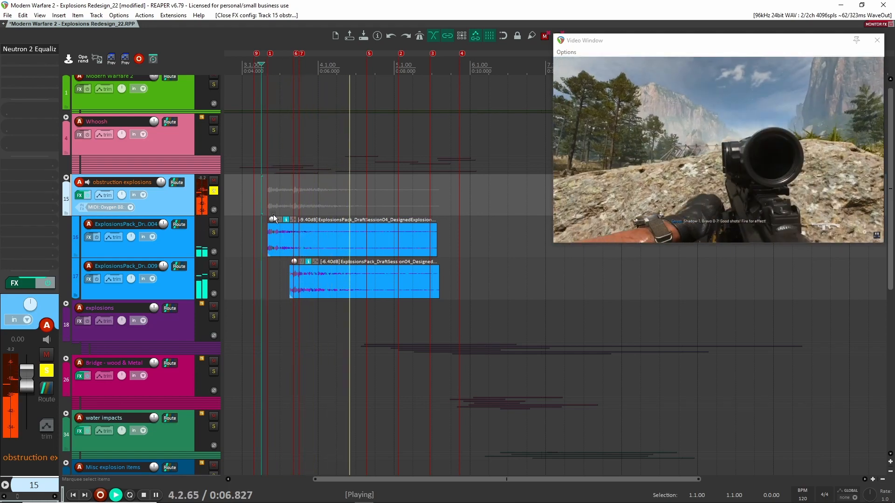
pyautogui.press('space')
pyautogui.scroll(3, 303, 228)
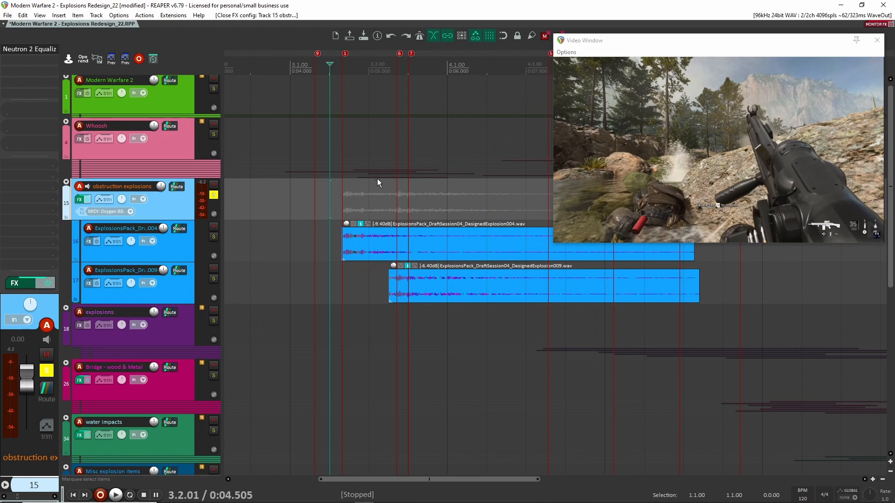
# Step: Reopen the Neutron 2 Equalizer on the obstruction explosions folder to examine its high-shelf curve, and close it
pyautogui.click(334, 219)
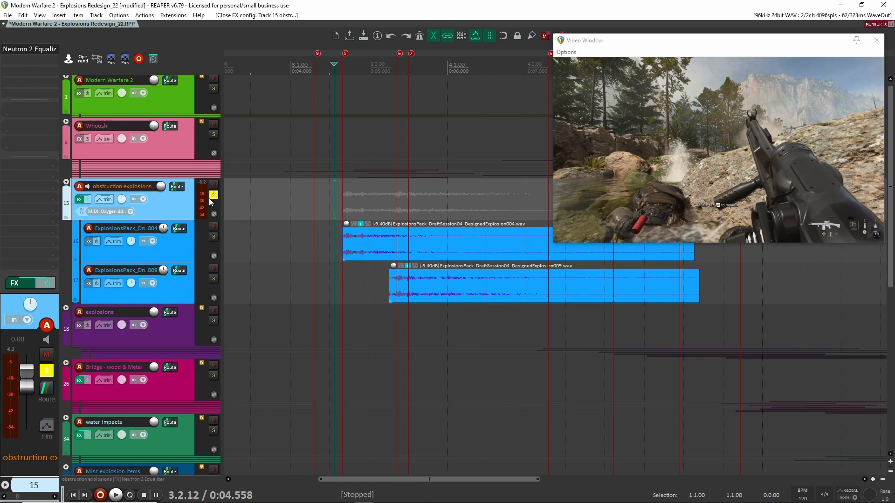
pyautogui.click(407, 366)
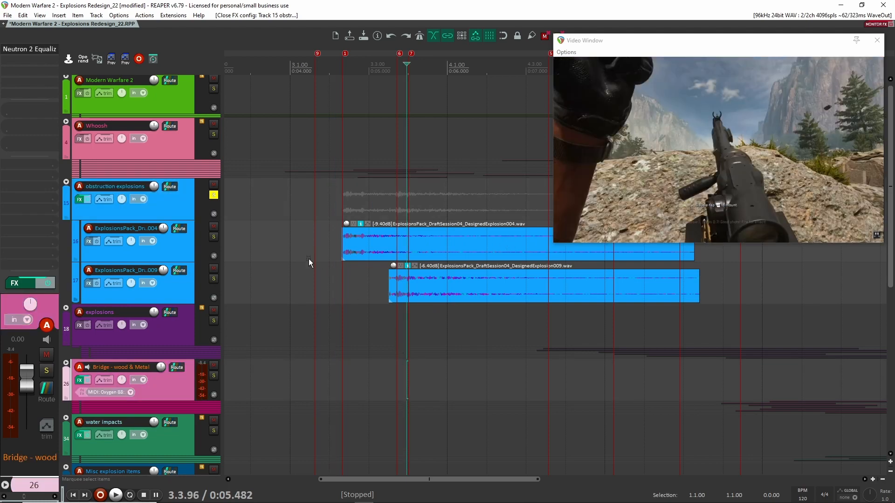
pyautogui.click(180, 209)
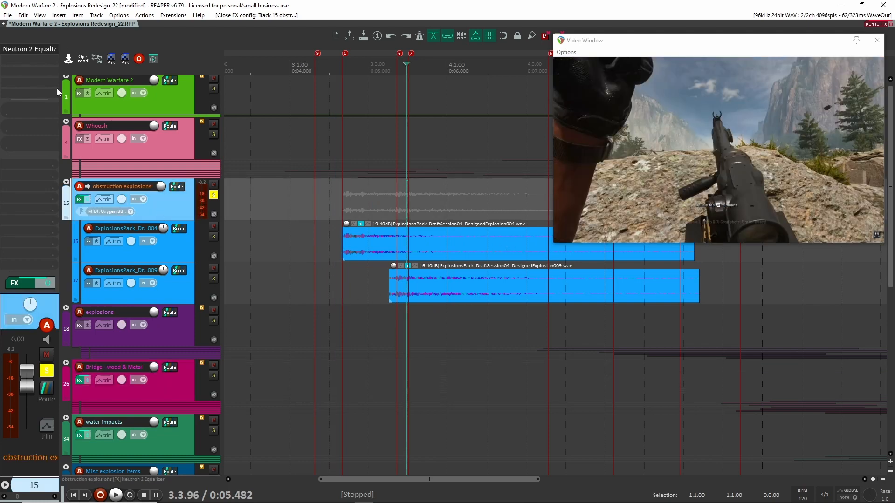
pyautogui.click(32, 48)
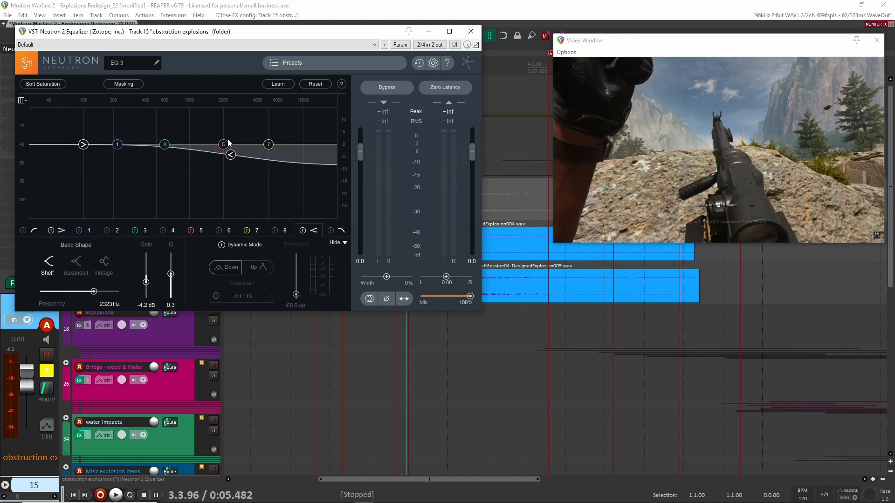
pyautogui.click(471, 32)
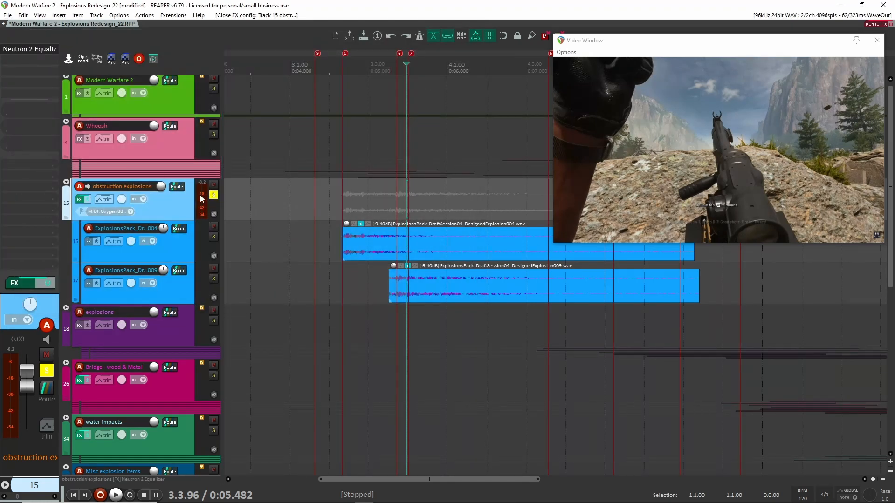
# Step: Bypass Neutron 2 Equalizer on the obstruction explosions folder and play its clips from about 0:04.582
pyautogui.keyDown('shift'); pyautogui.click(29, 51); pyautogui.keyUp('shift')
pyautogui.press('space')
pyautogui.click(335, 196)
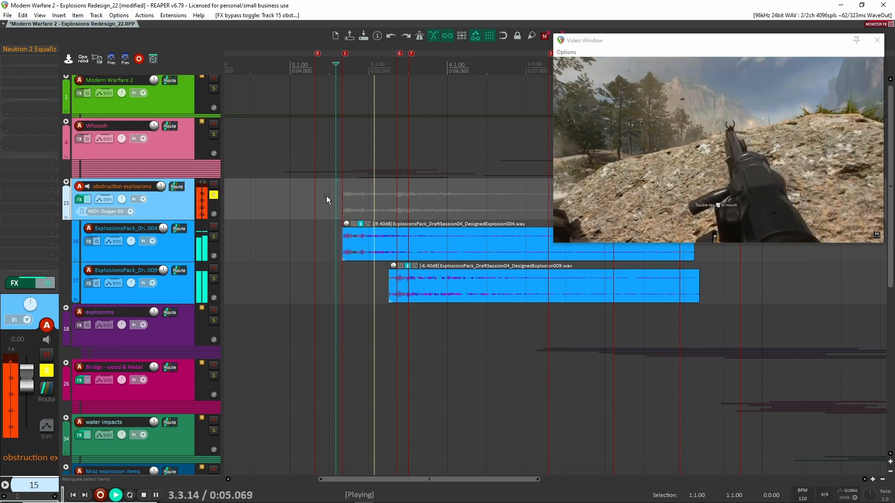
pyautogui.press('space')
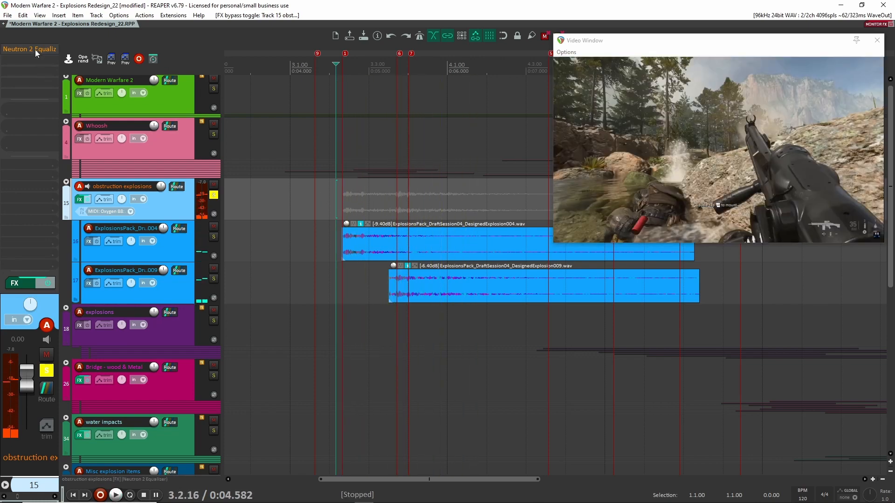
# Step: Re-enable Neutron 2 Equalizer on the obstruction explosions folder and play its clips again from about 0:04.582
pyautogui.keyDown('shift'); pyautogui.click(32, 50); pyautogui.keyUp('shift')
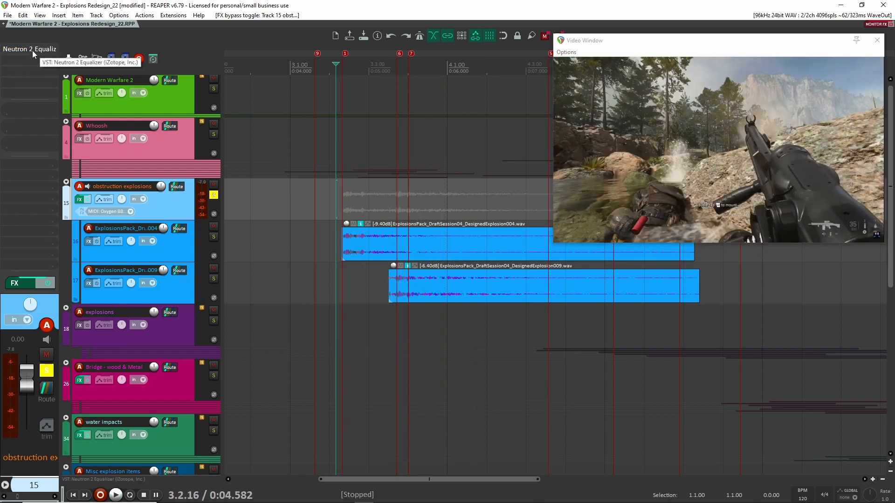
pyautogui.press('space')
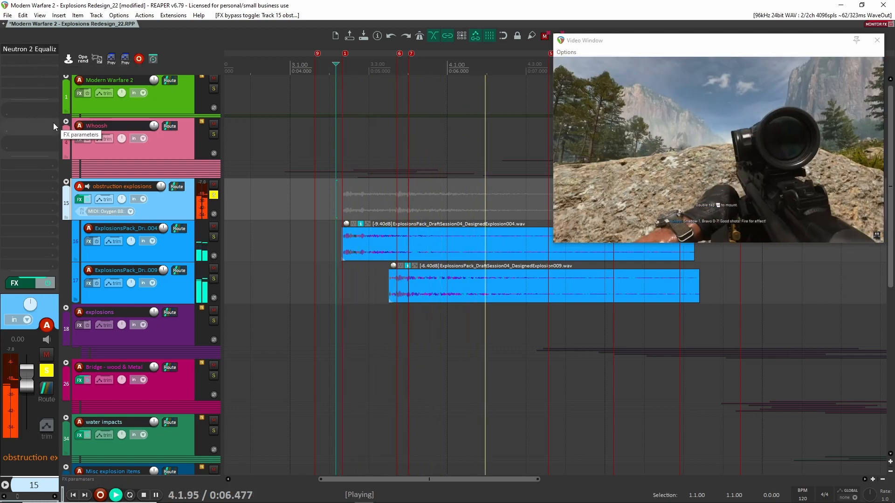
pyautogui.press('space')
# Step: Expand the Whoosh folder and select its tracks 10 to 14
pyautogui.click(66, 121)
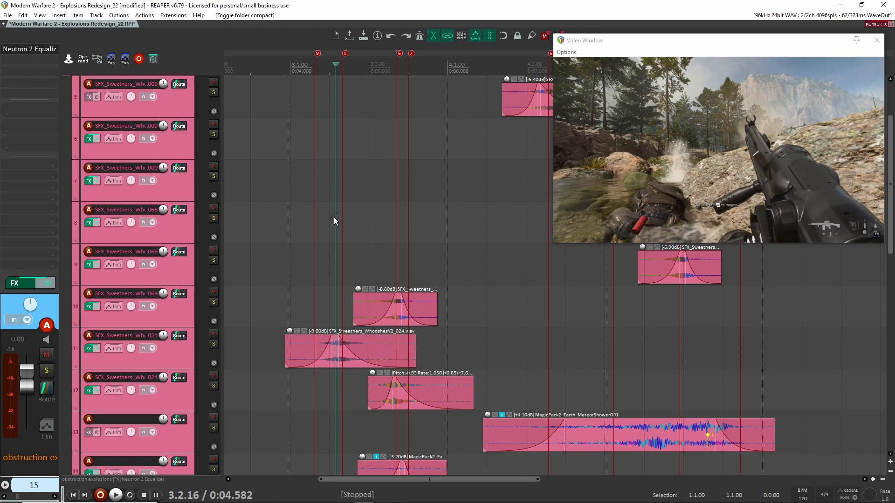
pyautogui.scroll(-4, 255, 233)
pyautogui.scroll(2, 203, 254)
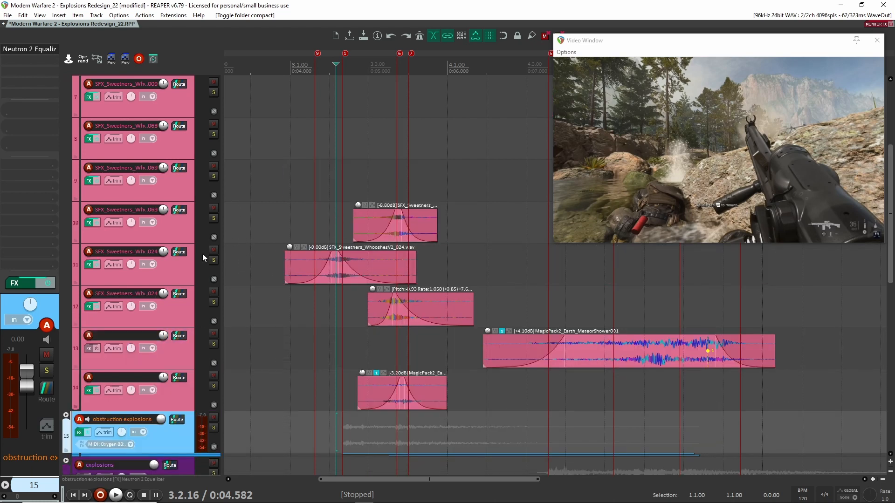
pyautogui.click(185, 228)
pyautogui.keyDown('shift'); pyautogui.click(179, 396); pyautogui.keyUp('shift')
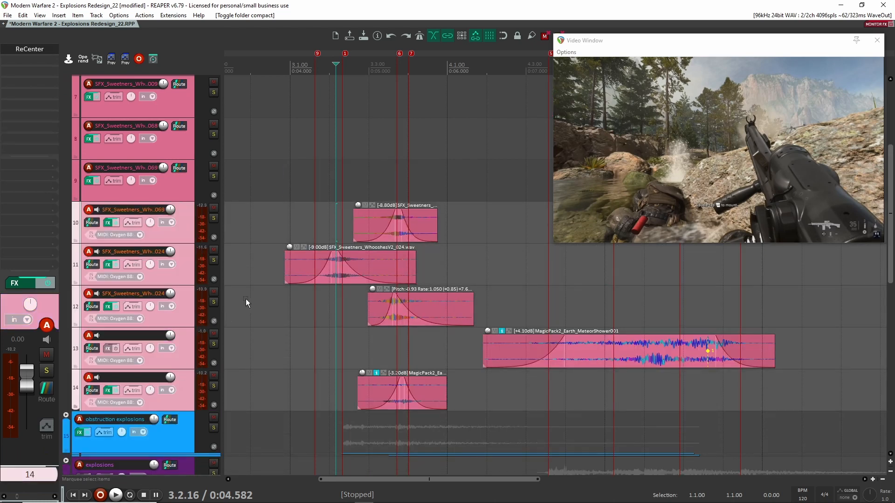
# Step: Solo the selected Whoosh tracks 10 to 14 and play their clips from about 0:03.974
pyautogui.scroll(3, 247, 298)
pyautogui.scroll(2, 300, 309)
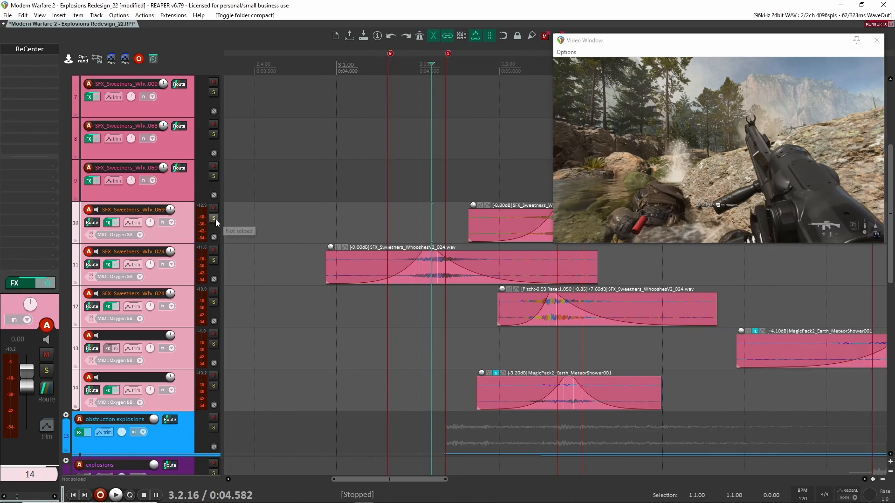
pyautogui.click(215, 219)
pyautogui.press('space')
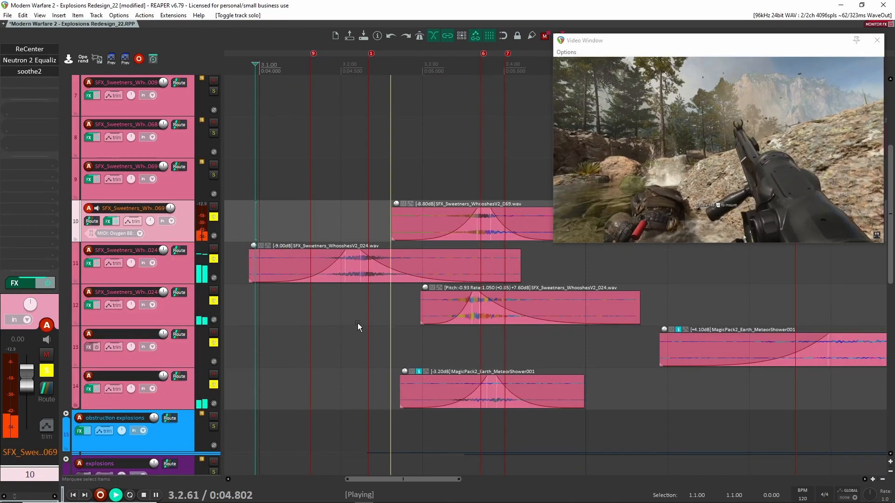
pyautogui.press('space')
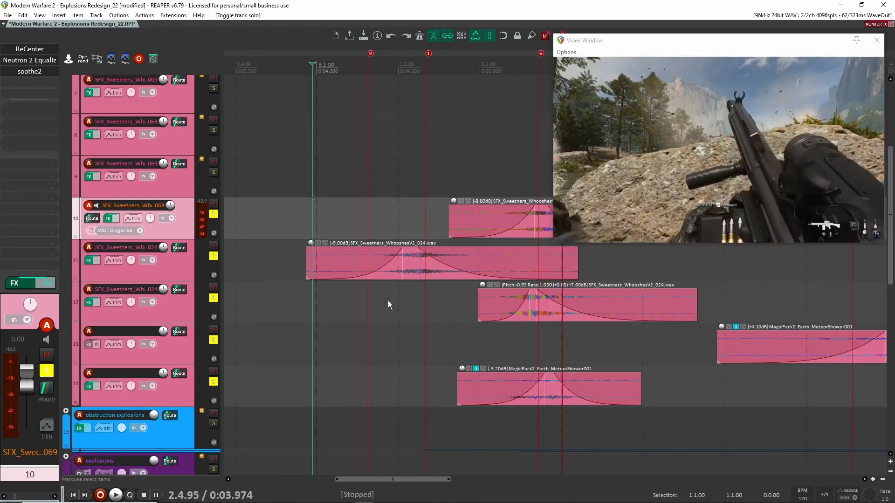
pyautogui.scroll(-1, 396, 305)
pyautogui.scroll(2, 448, 312)
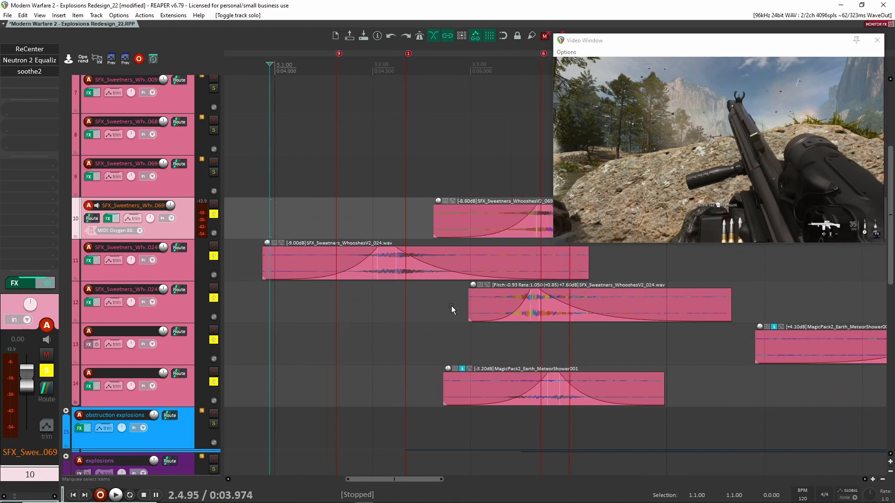
# Step: Turn off solo on Whoosh tracks 10 to 14
pyautogui.scroll(-3, 450, 305)
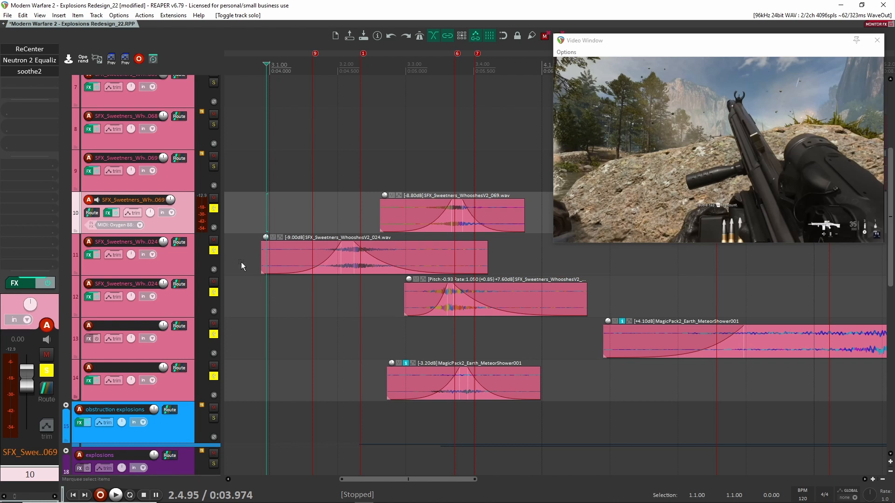
pyautogui.click(214, 209)
pyautogui.click(214, 251)
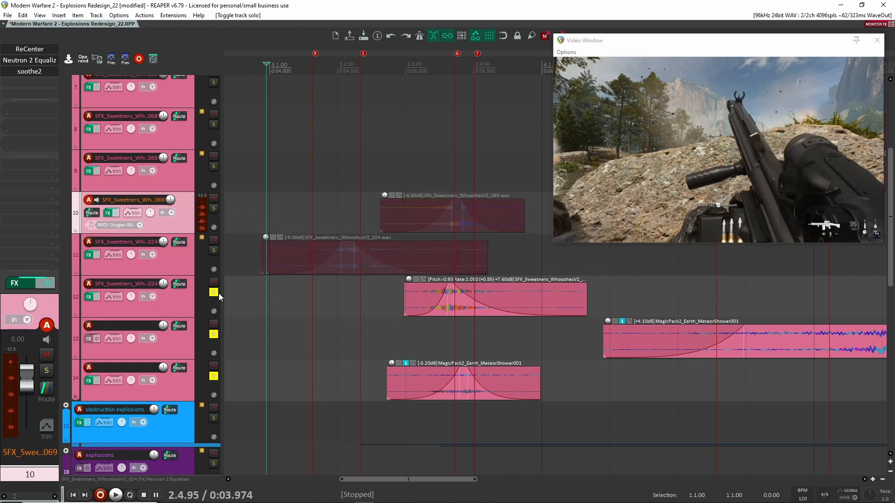
pyautogui.click(213, 292)
pyautogui.click(213, 334)
pyautogui.click(214, 377)
# Step: Examine the whoosh clips on tracks 10 to 14, selecting those on tracks 10, 12 and 14
pyautogui.scroll(1, 308, 282)
pyautogui.scroll(2, 308, 281)
pyautogui.scroll(-2, 401, 280)
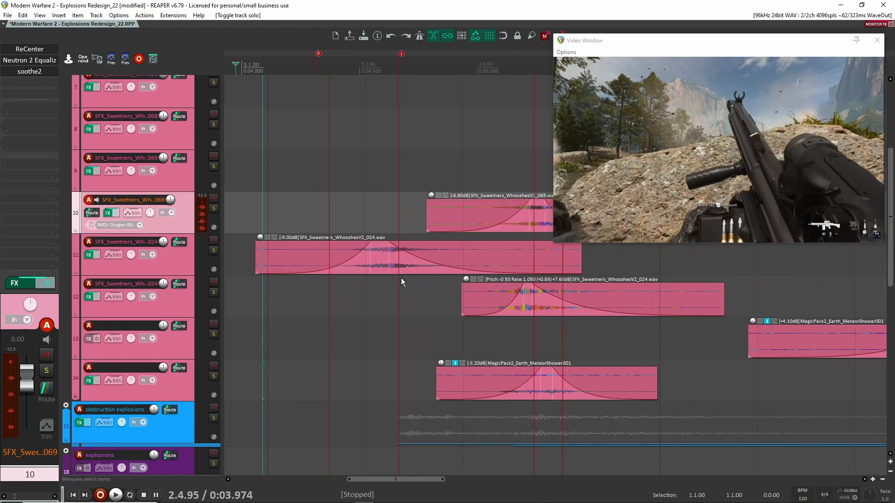
pyautogui.moveTo(415, 283); pyautogui.dragTo(404, 287)
pyautogui.scroll(2, 394, 280)
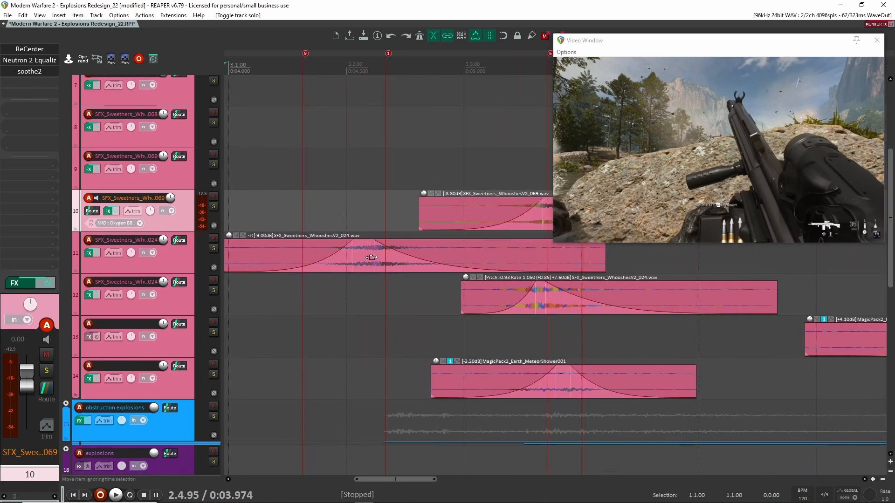
pyautogui.scroll(-3, 393, 268)
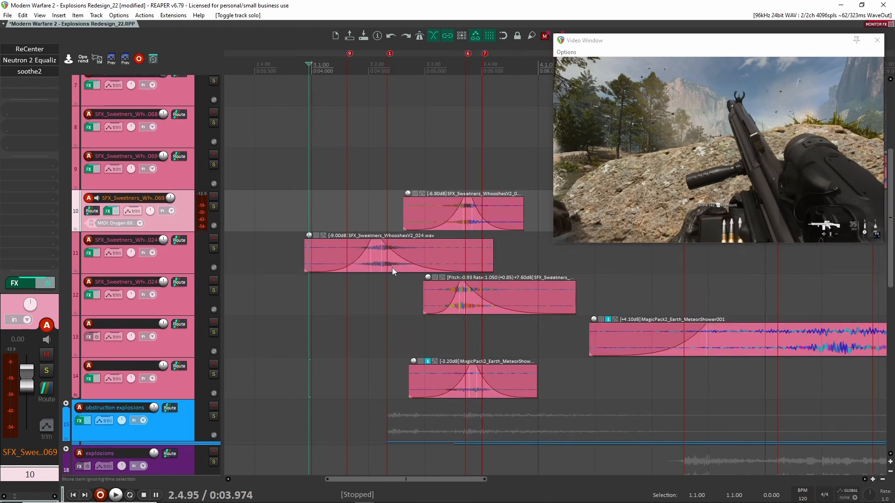
pyautogui.scroll(2, 459, 212)
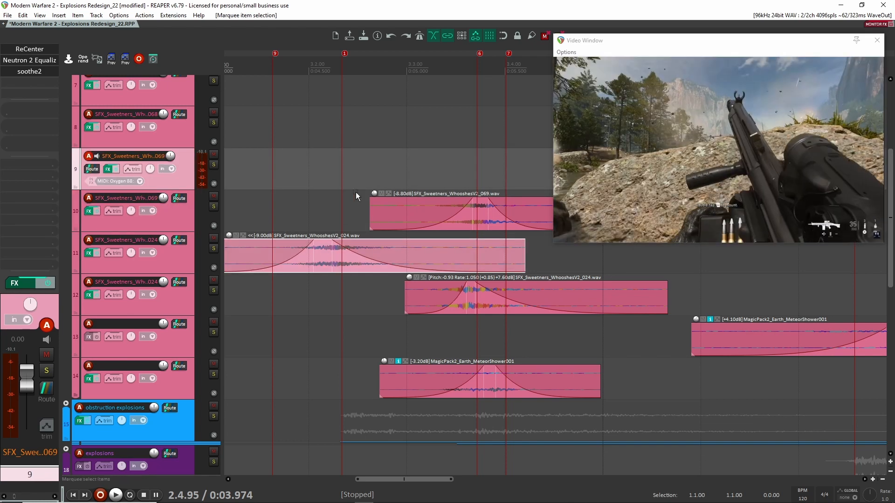
pyautogui.click(477, 215)
pyautogui.click(586, 293)
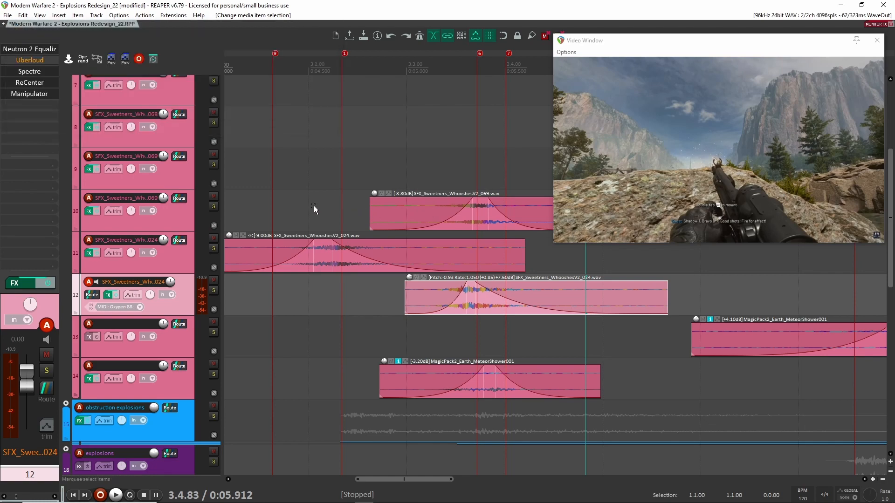
pyautogui.moveTo(314, 205); pyautogui.dragTo(306, 295)
pyautogui.click(561, 303)
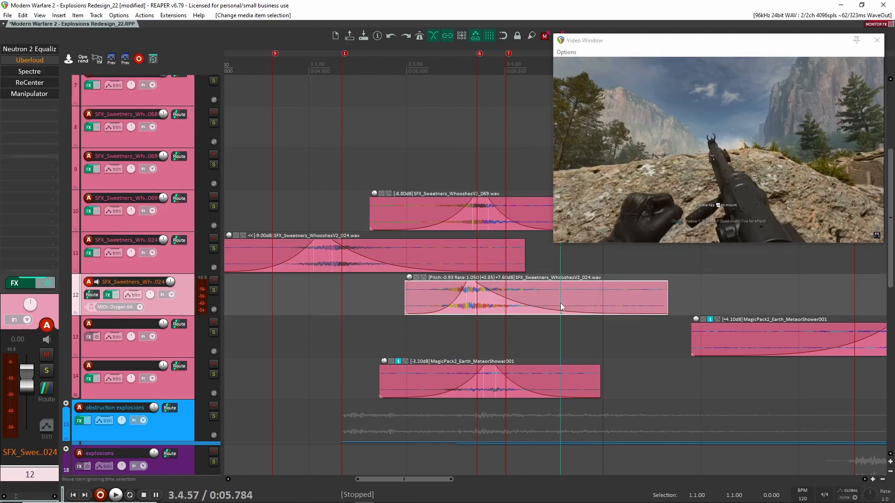
pyautogui.click(564, 390)
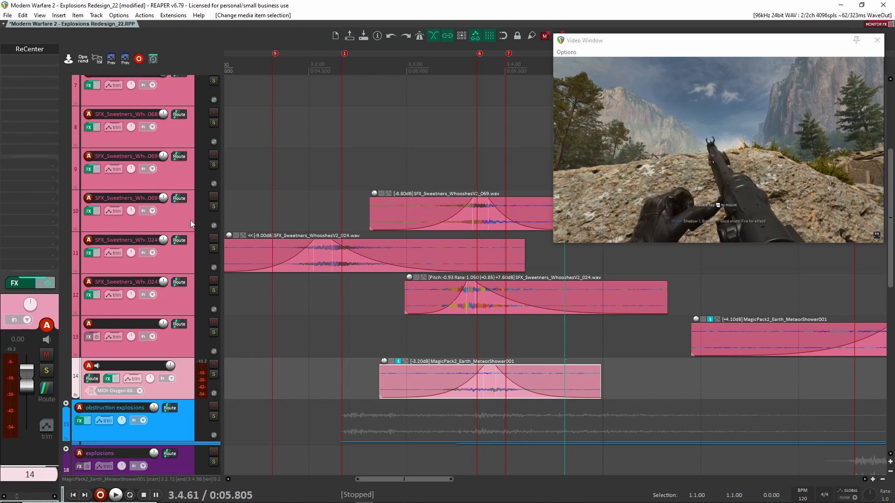
# Step: Solo Whoosh tracks 10 to 13 together with the obstruction explosions folder and play them from about 0:04.247
pyautogui.click(213, 207)
pyautogui.click(214, 248)
pyautogui.click(214, 290)
pyautogui.click(213, 332)
pyautogui.scroll(-4, 280, 327)
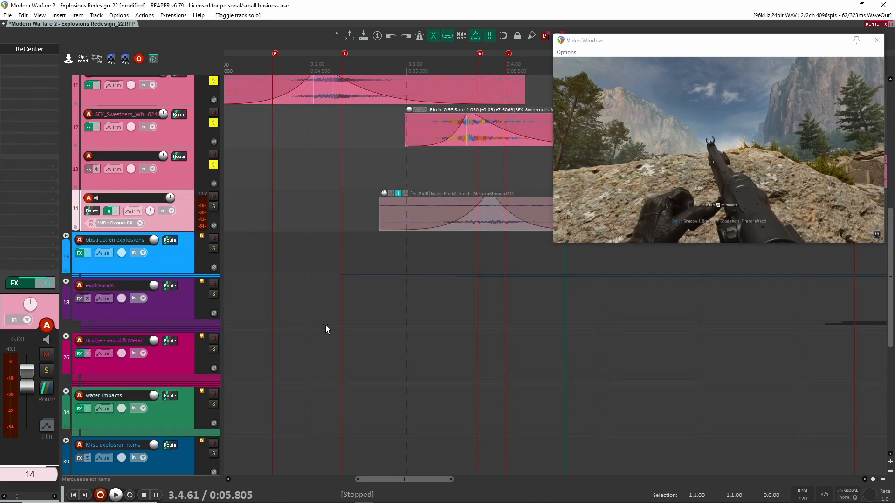
pyautogui.click(214, 248)
pyautogui.scroll(3, 301, 242)
pyautogui.scroll(-2, 279, 262)
pyautogui.click(272, 287)
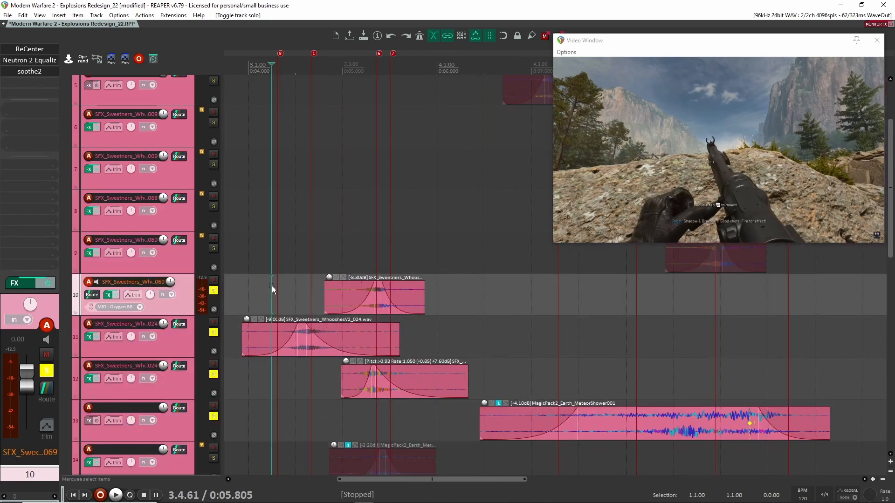
pyautogui.press('space')
pyautogui.scroll(-2, 274, 282)
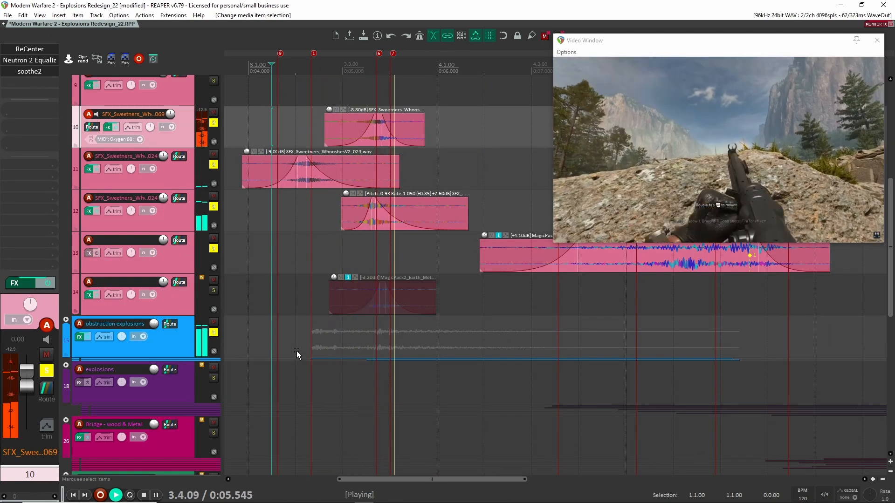
pyautogui.press('space')
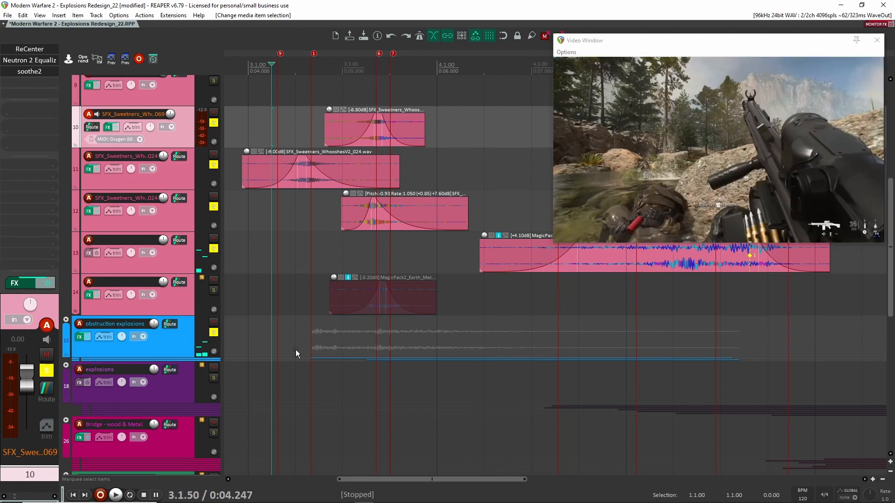
# Step: Check the effect chains of Whoosh tracks 11, 13, 14 and 10, and open ReCenter on track 10
pyautogui.scroll(2, 295, 350)
pyautogui.click(182, 257)
pyautogui.click(184, 342)
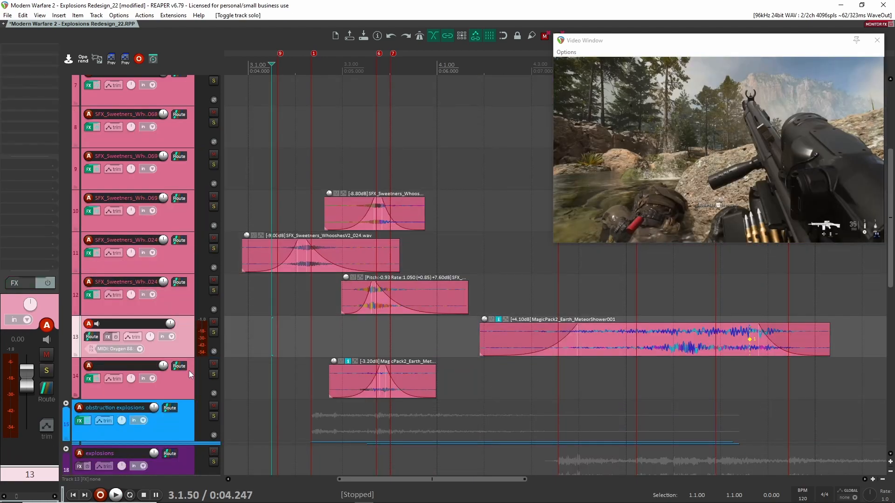
pyautogui.click(189, 370)
pyautogui.click(183, 205)
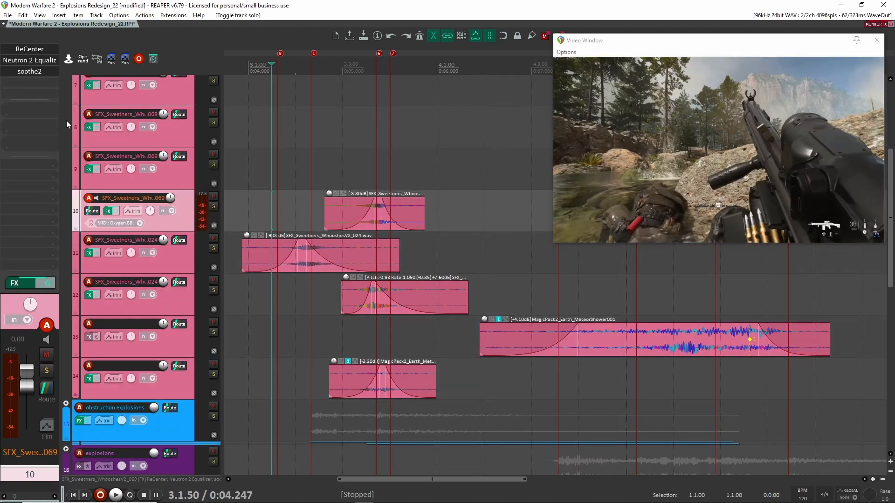
pyautogui.click(25, 51)
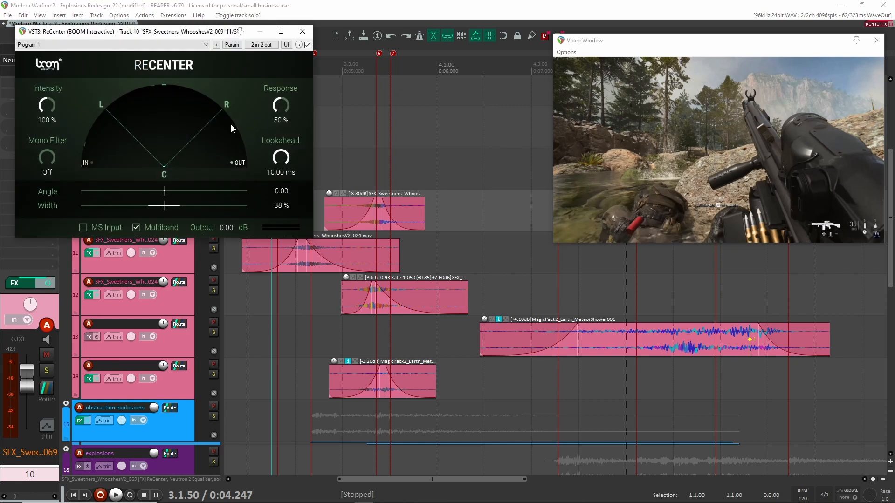
pyautogui.click(303, 32)
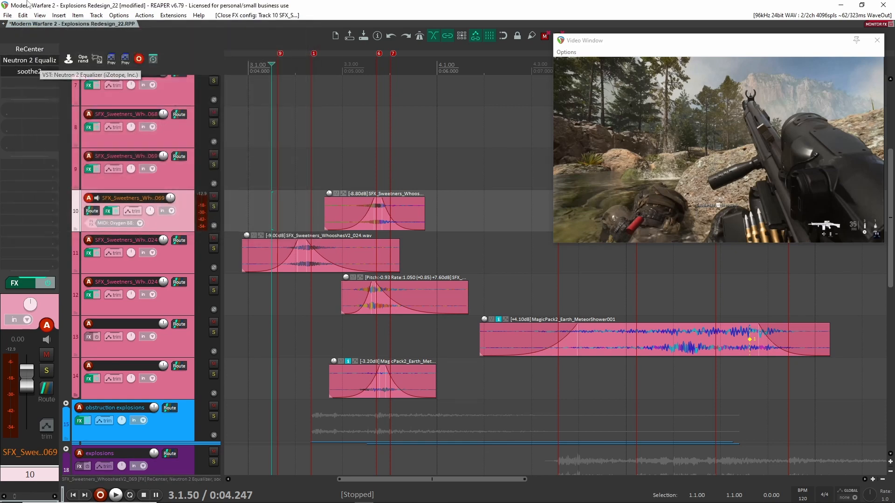
pyautogui.click(38, 49)
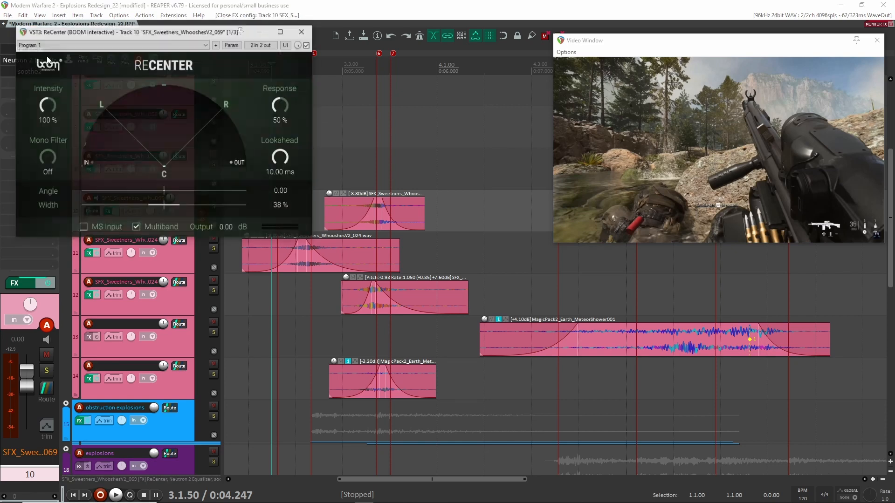
# Step: Bypass ReCenter on Whoosh track 10, solo the track and play its clip from about 0:04.247
pyautogui.click(307, 44)
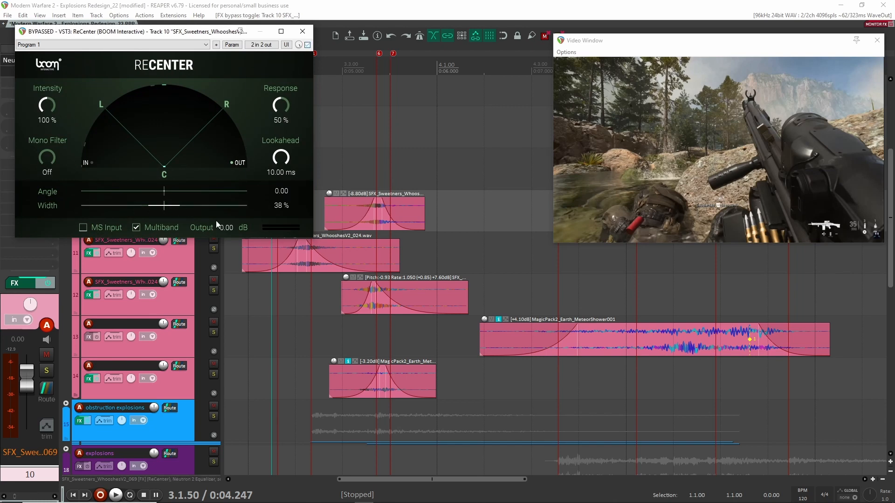
pyautogui.click(213, 206)
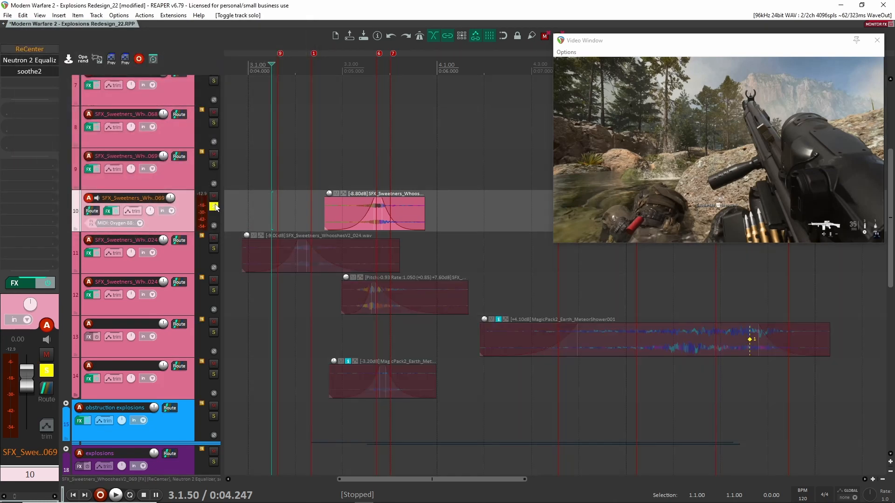
pyautogui.press('space')
pyautogui.press('space')
# Step: Re-enable ReCenter on Whoosh track 10 and play its soloed clip again from about 0:04.247
pyautogui.keyDown('shift'); pyautogui.click(33, 47); pyautogui.keyUp('shift')
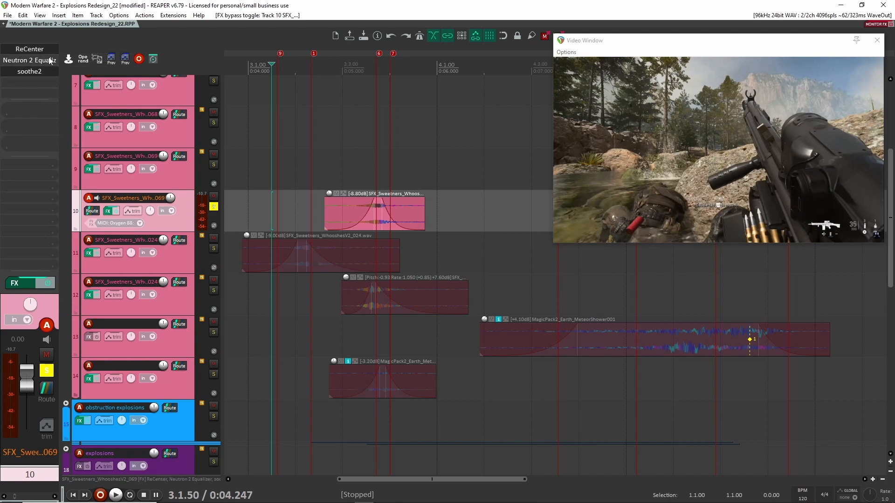
pyautogui.press('space')
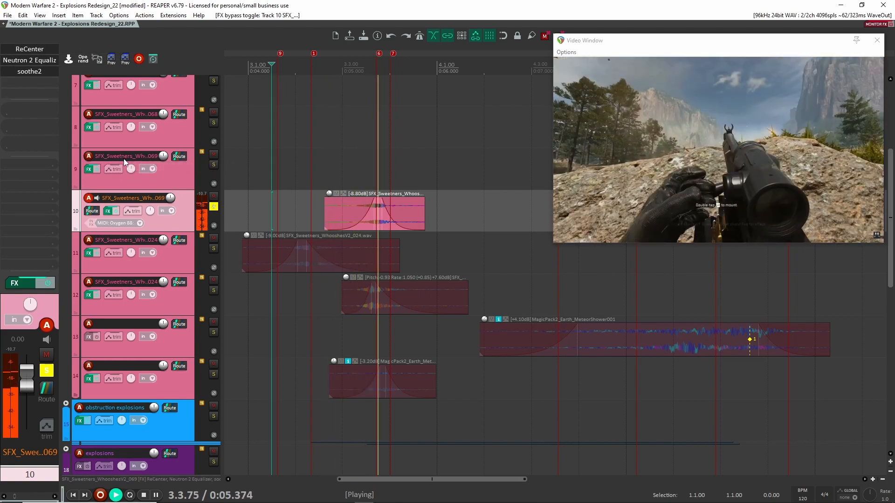
pyautogui.press('space')
# Step: Inspect the Neutron 2 Equalizer and soothe2 settings on Whoosh track 10, and turn off the track's solo
pyautogui.keyDown('shift'); pyautogui.click(47, 61); pyautogui.keyUp('shift')
pyautogui.keyDown('shift'); pyautogui.click(47, 64); pyautogui.keyUp('shift')
pyautogui.click(36, 63)
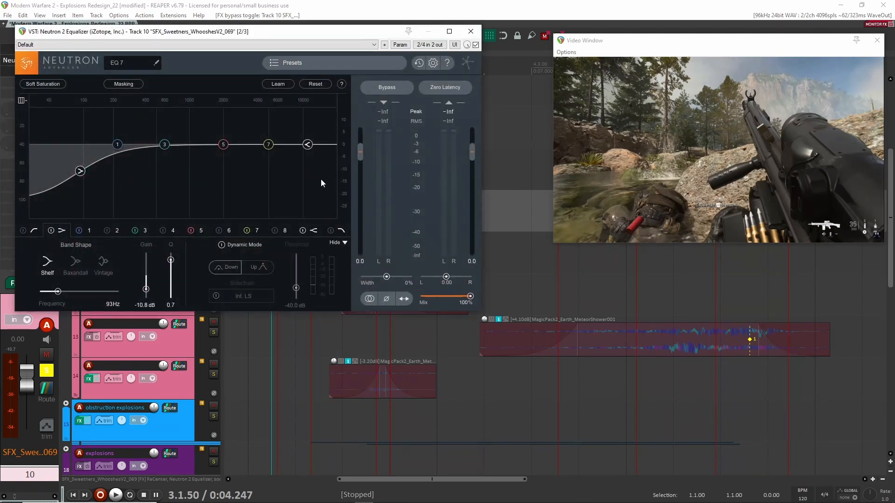
pyautogui.click(471, 31)
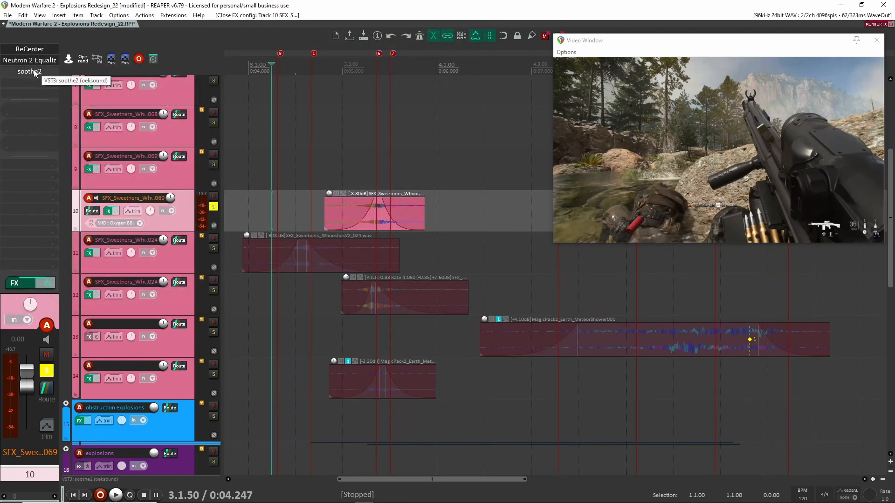
pyautogui.click(35, 72)
pyautogui.click(470, 31)
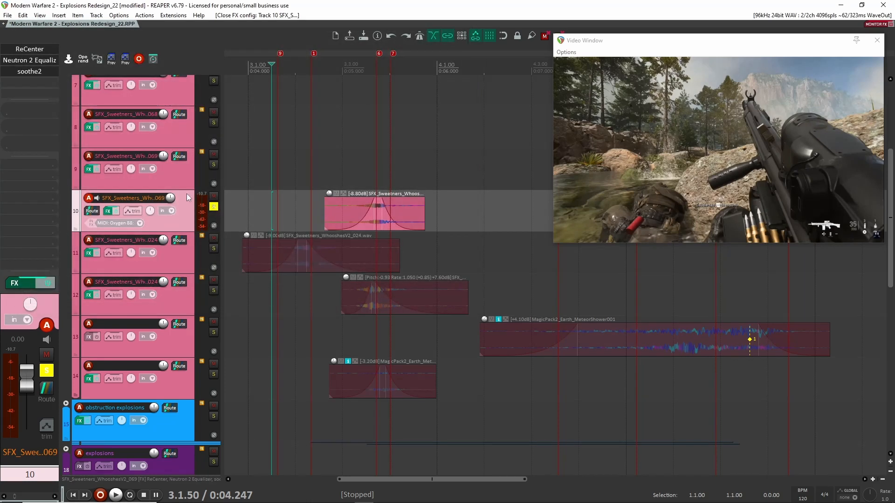
pyautogui.click(213, 206)
# Step: Collapse the Whoosh folder and expand the explosions folder to show the clips on tracks 20 to 25
pyautogui.click(175, 258)
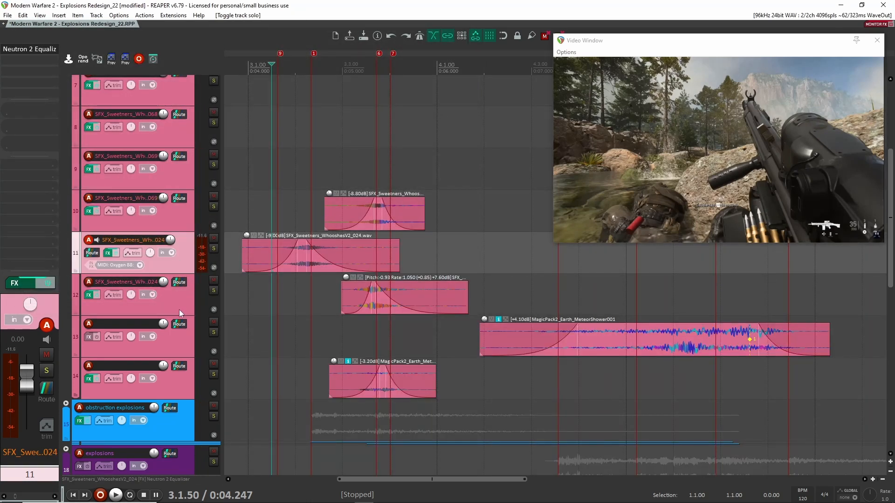
pyautogui.scroll(-3, 453, 299)
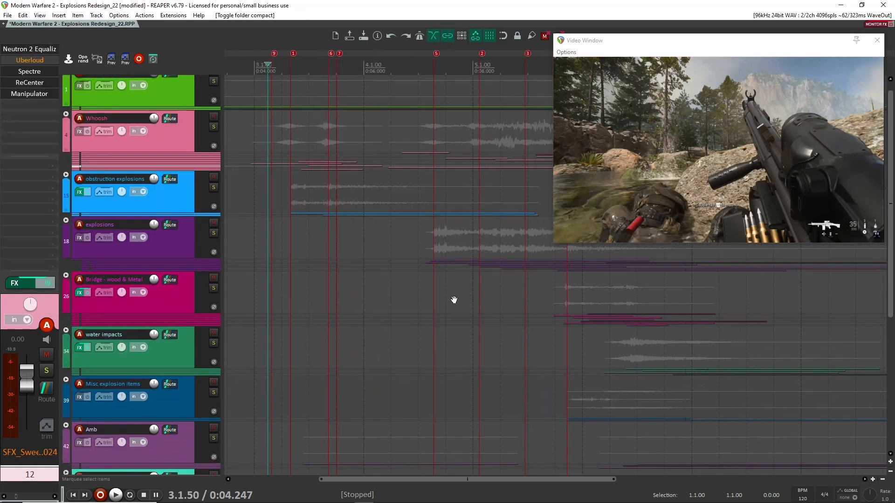
pyautogui.moveTo(453, 299); pyautogui.dragTo(413, 266)
pyautogui.click(67, 192)
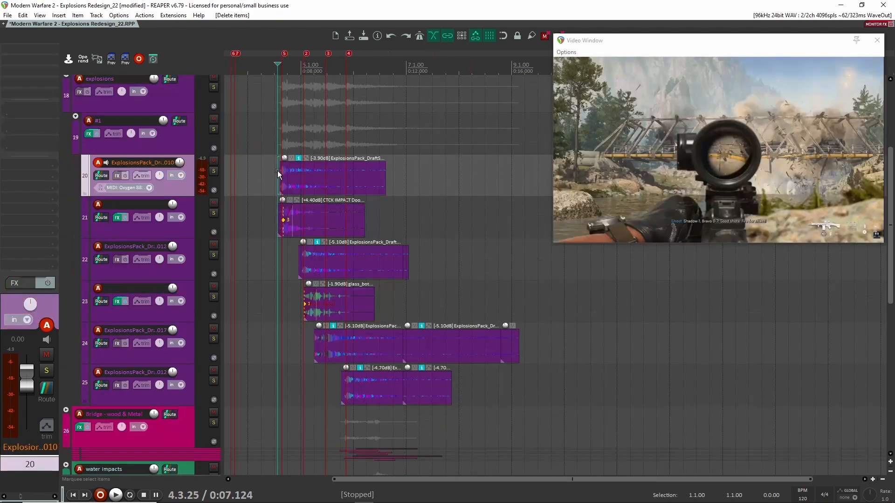
pyautogui.scroll(3, 267, 189)
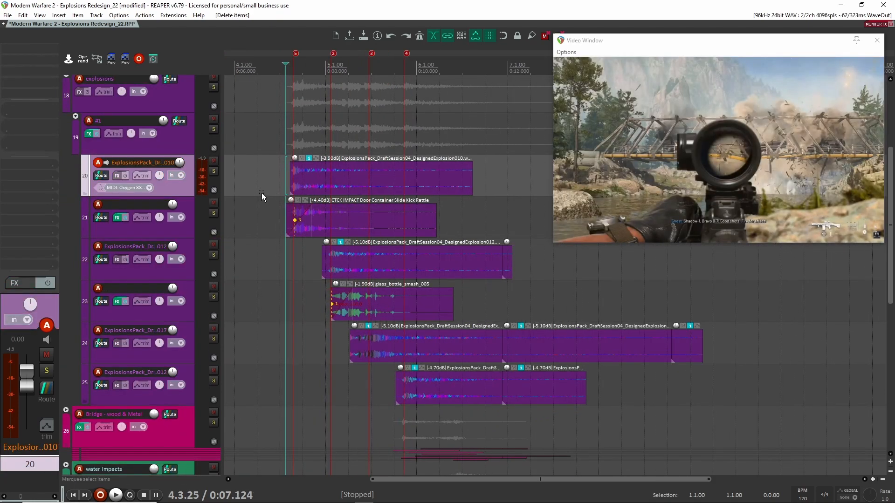
# Step: Select the #1 subfolder, solo the explosions folder and play its clips from about 0:07.124
pyautogui.click(175, 143)
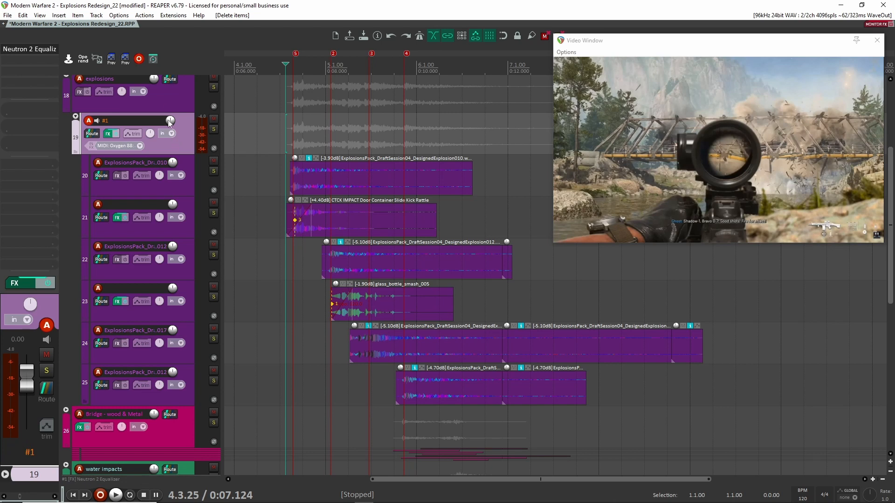
pyautogui.click(214, 87)
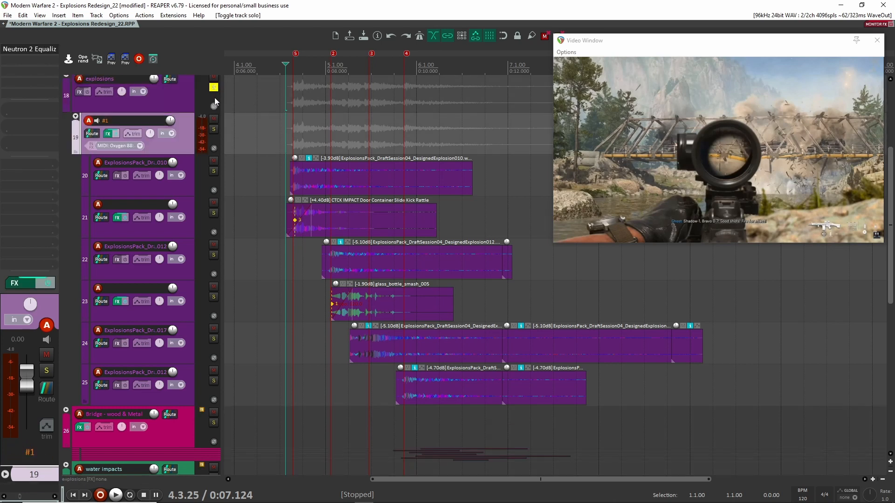
pyautogui.press('space')
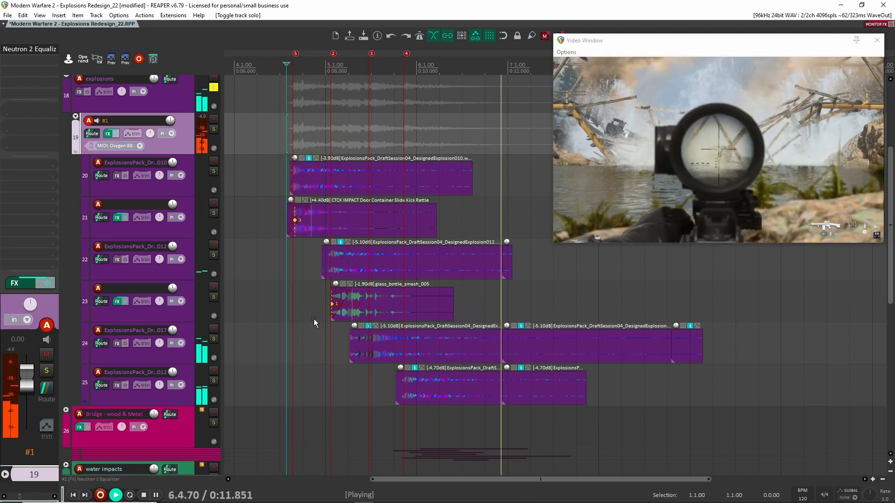
pyautogui.press('space')
# Step: Solo tracks 20 and 21 instead of the whole explosions folder and play their clips from about 0:07.137
pyautogui.scroll(5, 289, 284)
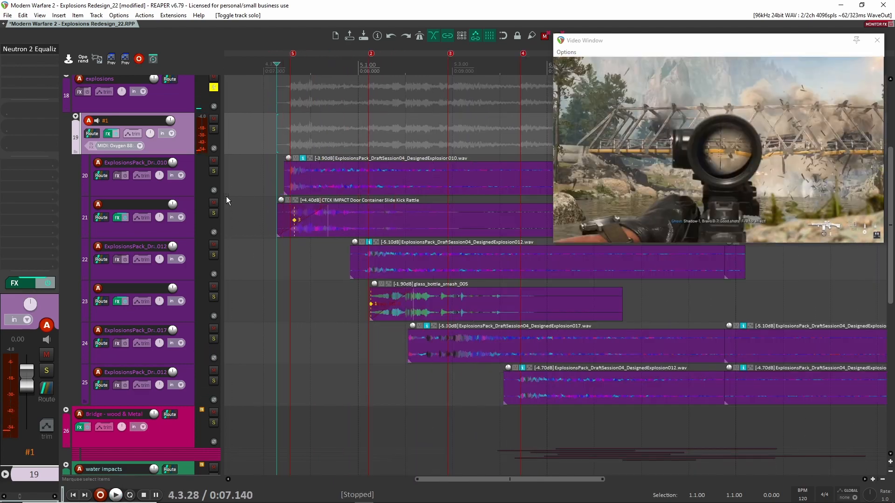
pyautogui.click(213, 171)
pyautogui.click(213, 88)
pyautogui.click(213, 213)
pyautogui.click(286, 176)
pyautogui.press('space')
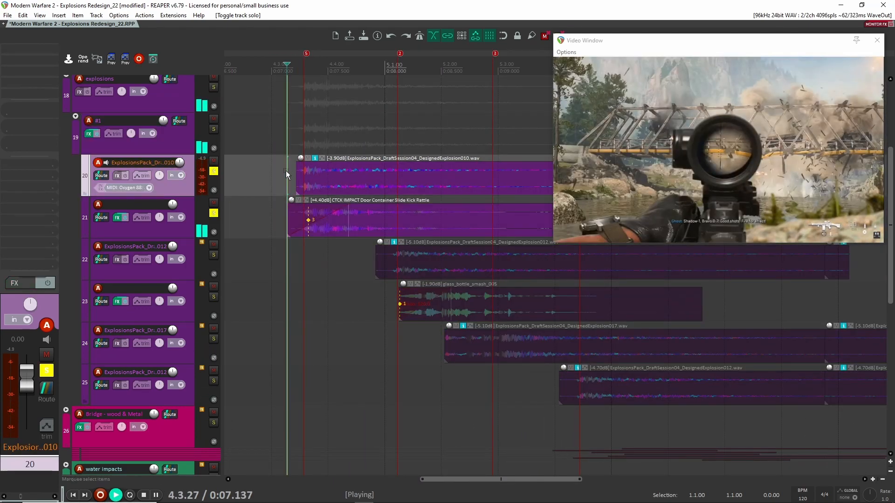
pyautogui.press('space')
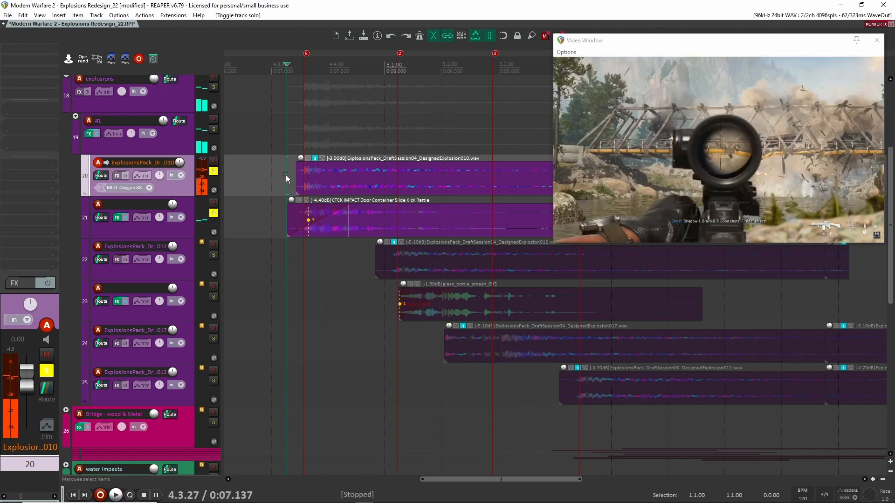
# Step: Remove track 21 from the solo and play the DesignedExplosion010 clip on track 20 alone from about 0:07.170
pyautogui.click(213, 213)
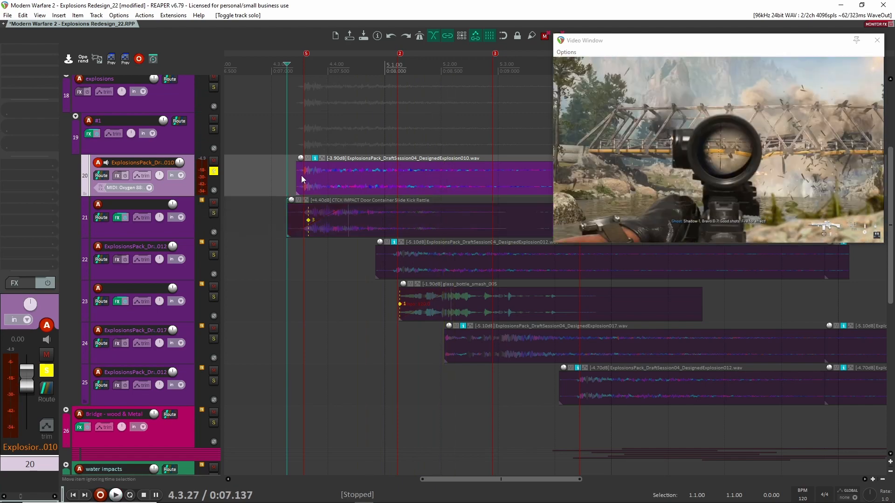
pyautogui.moveTo(301, 176); pyautogui.dragTo(244, 191)
pyautogui.scroll(2, 244, 190)
pyautogui.scroll(-2, 245, 189)
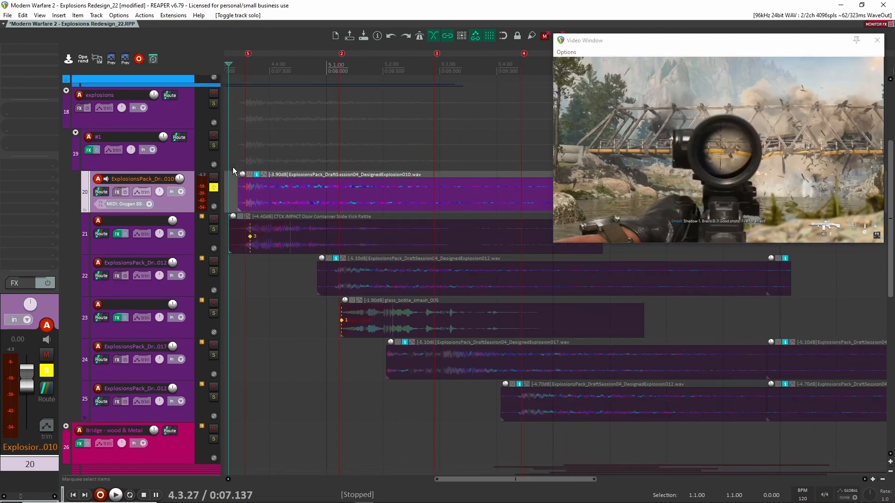
pyautogui.click(234, 163)
pyautogui.press('space')
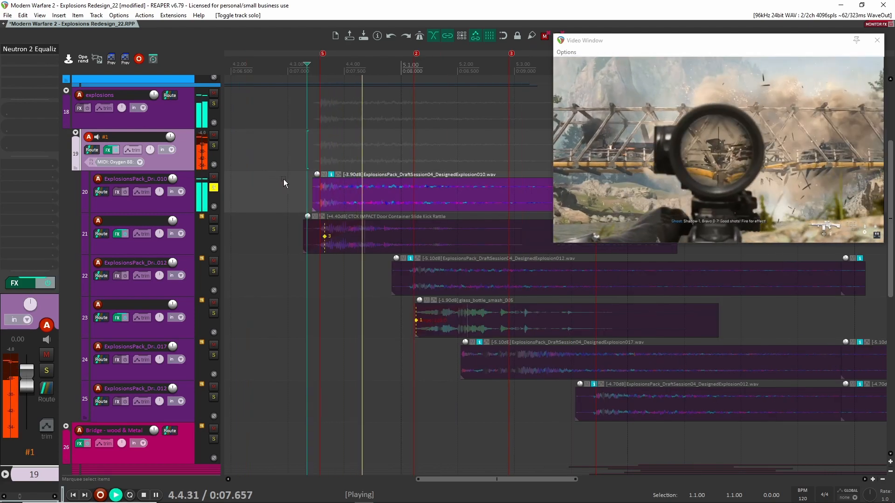
pyautogui.click(201, 203)
pyautogui.press('space')
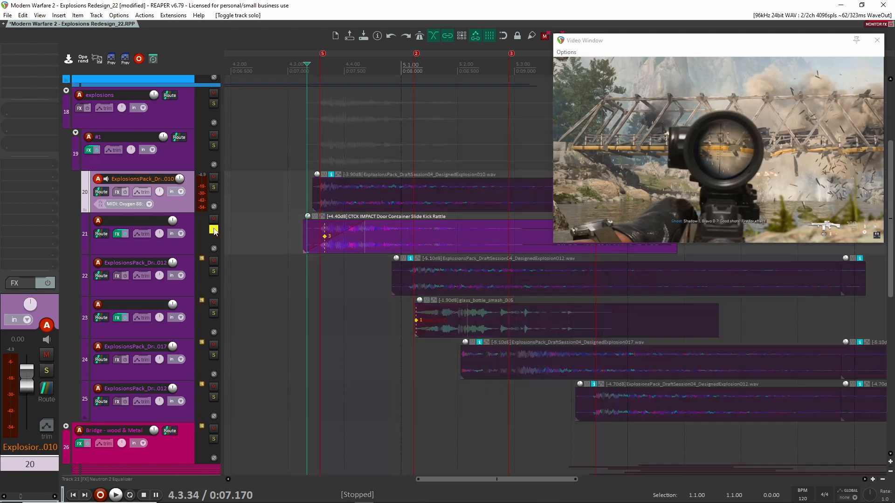
# Step: Play the soloed CTCK IMPACT Door Container Slide Kick Rattle clip on track 21 from about 0:07.104
pyautogui.click(254, 242)
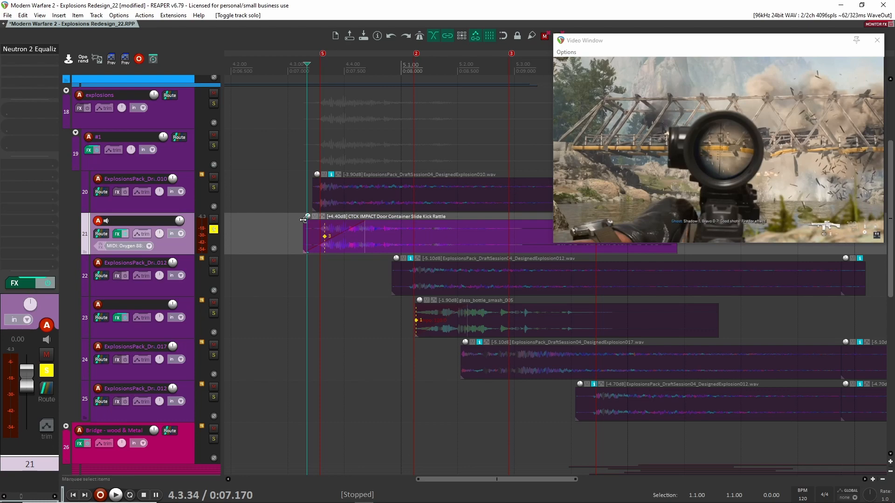
pyautogui.click(299, 202)
pyautogui.press('space')
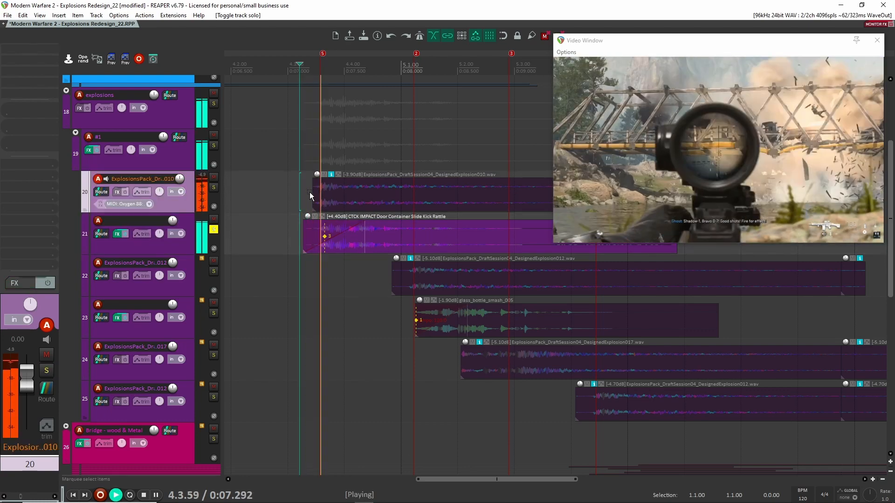
pyautogui.press('space')
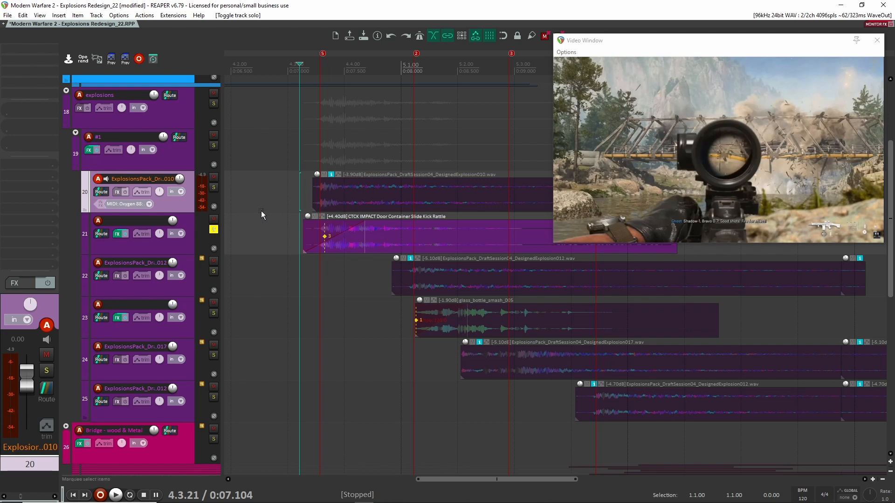
# Step: Solo track 20 together with track 21, play both from about 0:07.141, and turn off both solos
pyautogui.click(213, 187)
pyautogui.click(303, 179)
pyautogui.press('space')
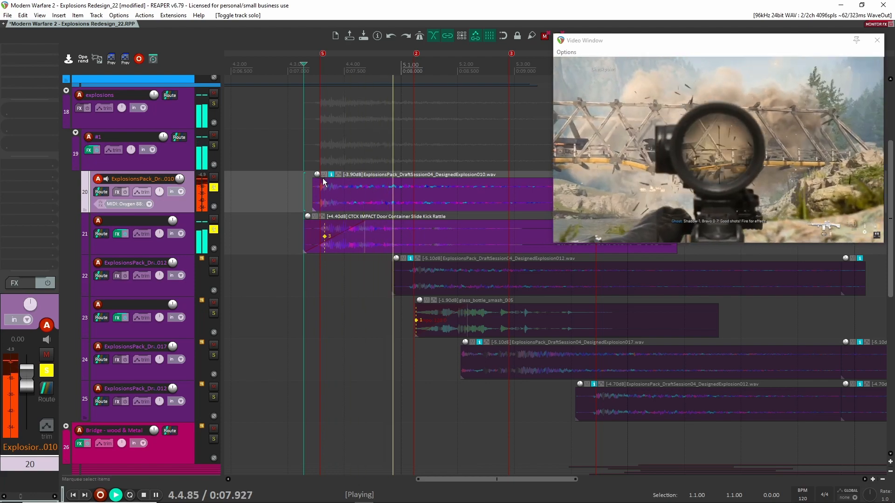
pyautogui.press('space')
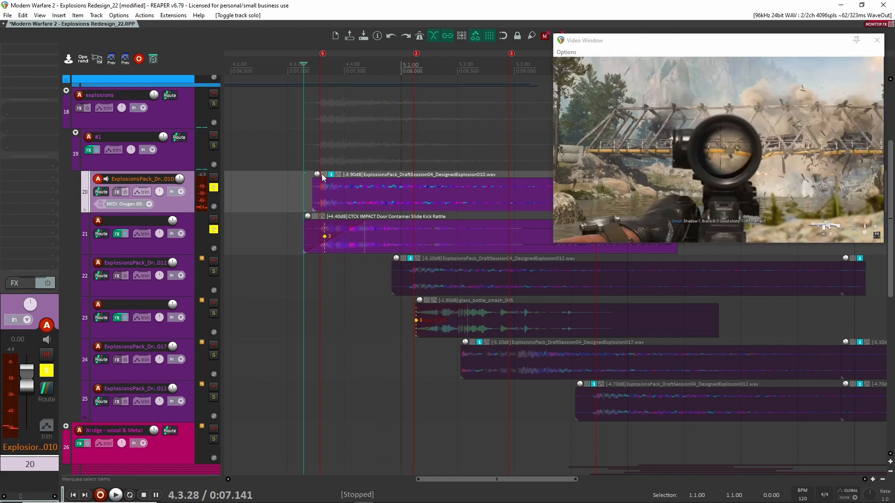
pyautogui.moveTo(214, 186); pyautogui.dragTo(214, 229)
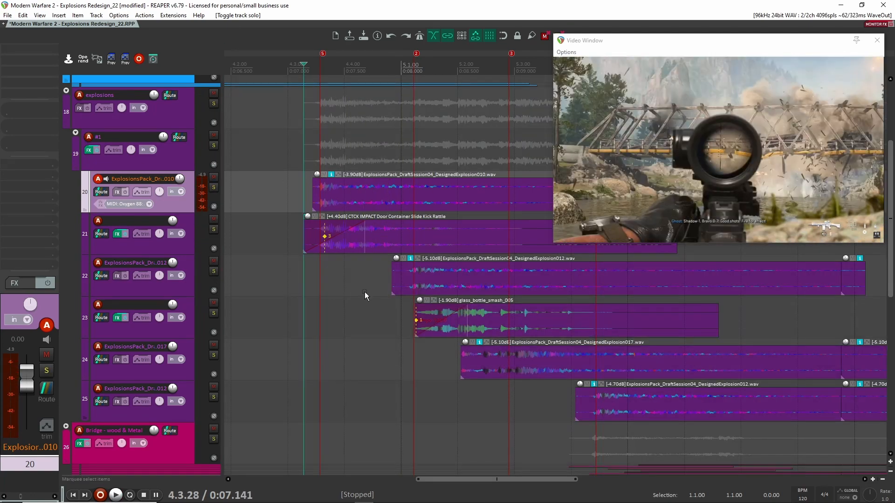
# Step: Solo tracks 22 and 23 and play their explosion and glass smash clips from about 0:07.919
pyautogui.moveTo(384, 286); pyautogui.dragTo(213, 301)
pyautogui.click(265, 271)
pyautogui.press('space')
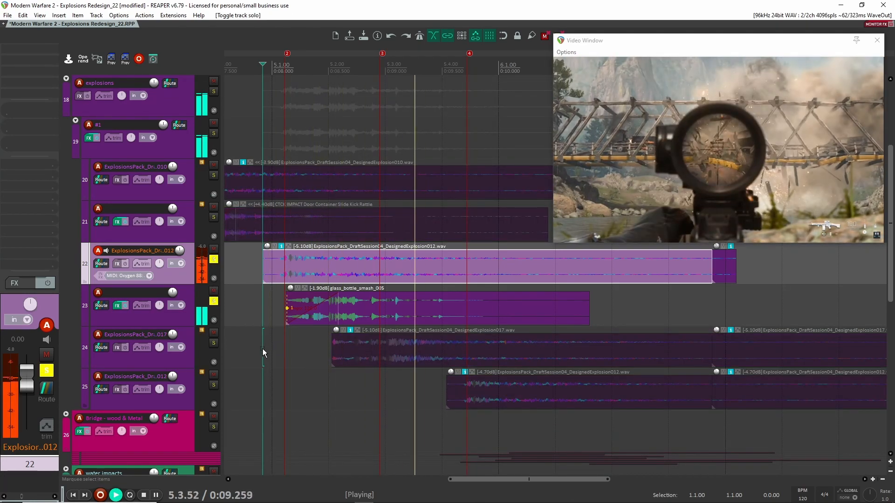
pyautogui.press('space')
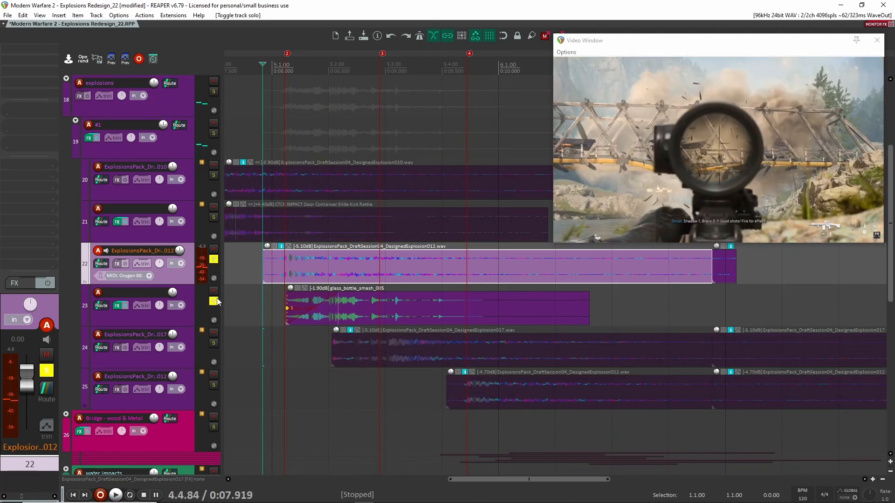
# Step: Remove track 23 from the solo so that only track 22 is soloed
pyautogui.click(213, 301)
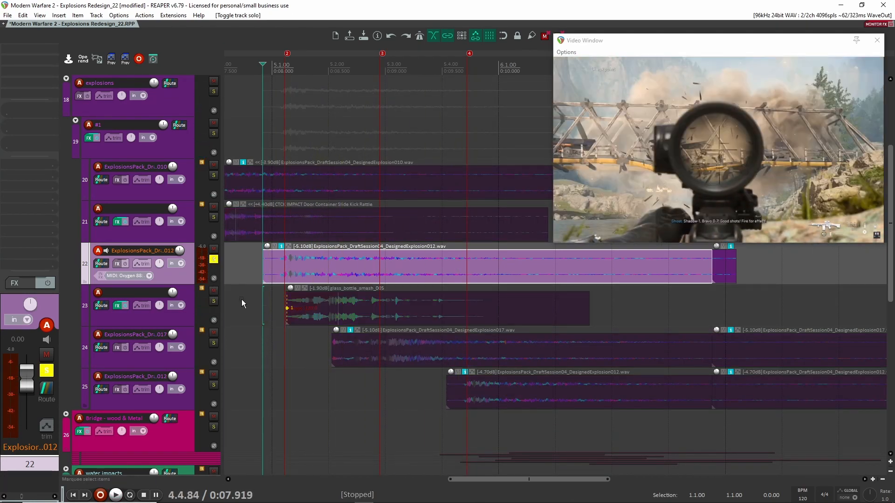
pyautogui.click(214, 259)
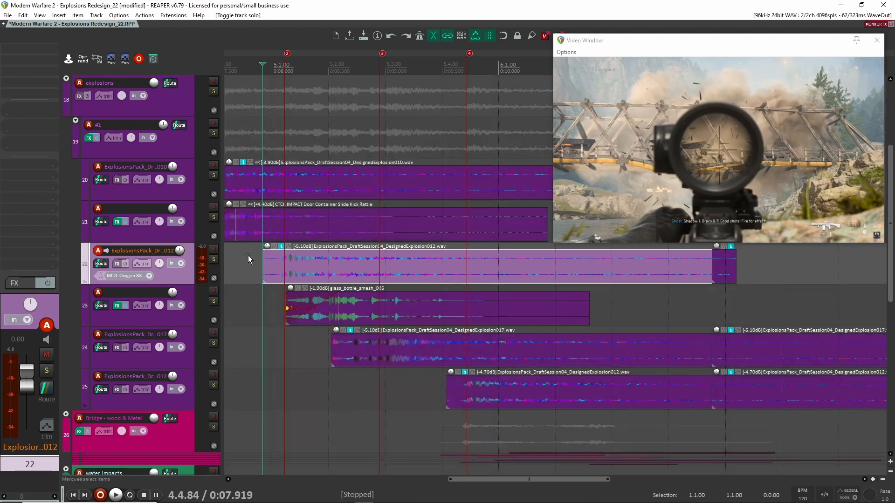
pyautogui.click(213, 259)
pyautogui.click(213, 259)
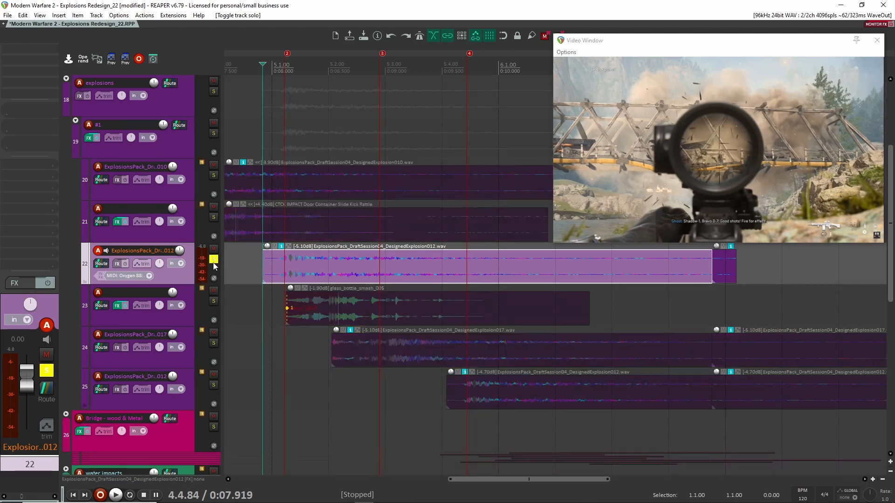
# Step: Solo track 23 instead of track 22 and play its glass_bottle_smash_005 clip from about 0:07.919
pyautogui.click(213, 302)
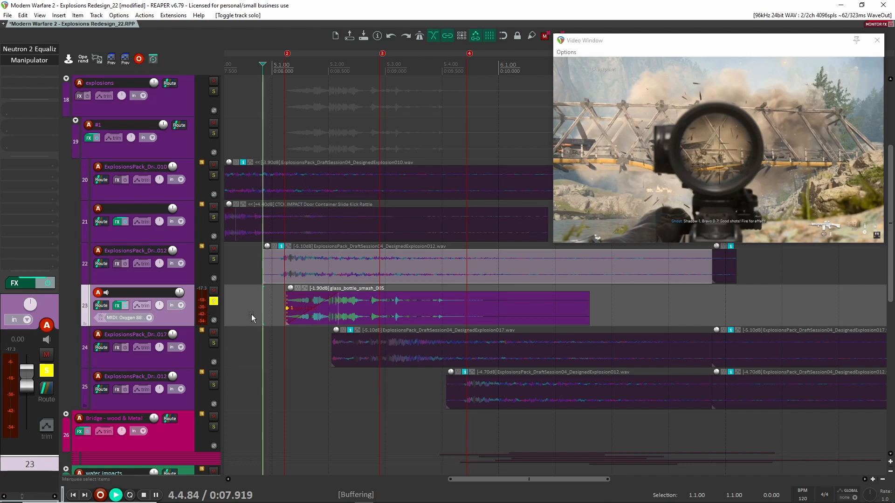
pyautogui.press('space')
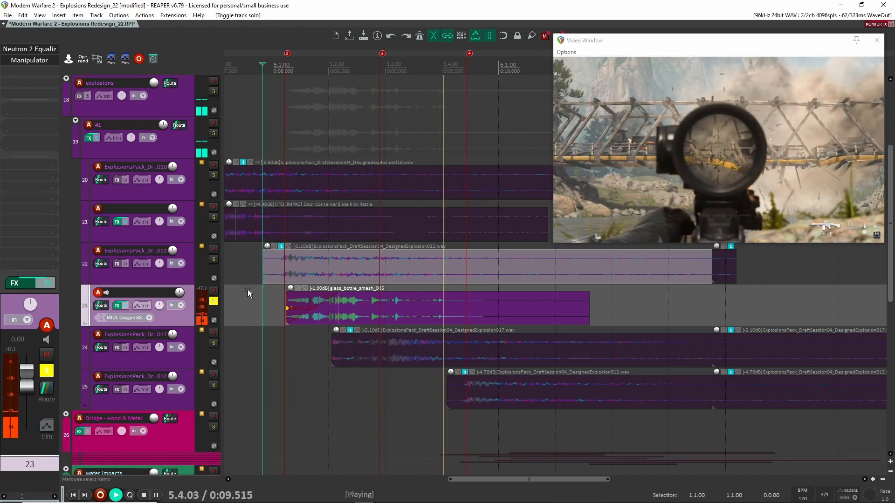
pyautogui.press('space')
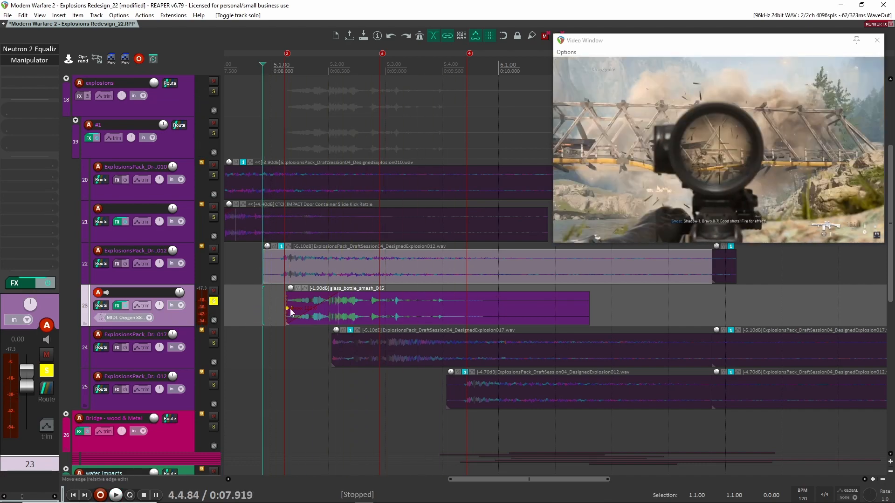
# Step: Turn off track 23's solo and examine the fade-ins of the track 21 and glass_bottle_smash_005 clips, selecting the latter
pyautogui.scroll(3, 291, 299)
pyautogui.moveTo(291, 298); pyautogui.dragTo(485, 312)
pyautogui.scroll(-1, 485, 312)
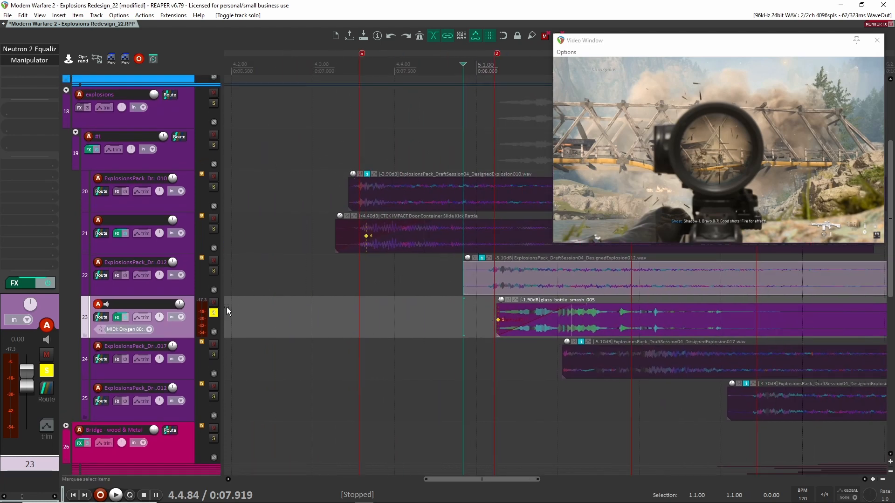
pyautogui.click(214, 313)
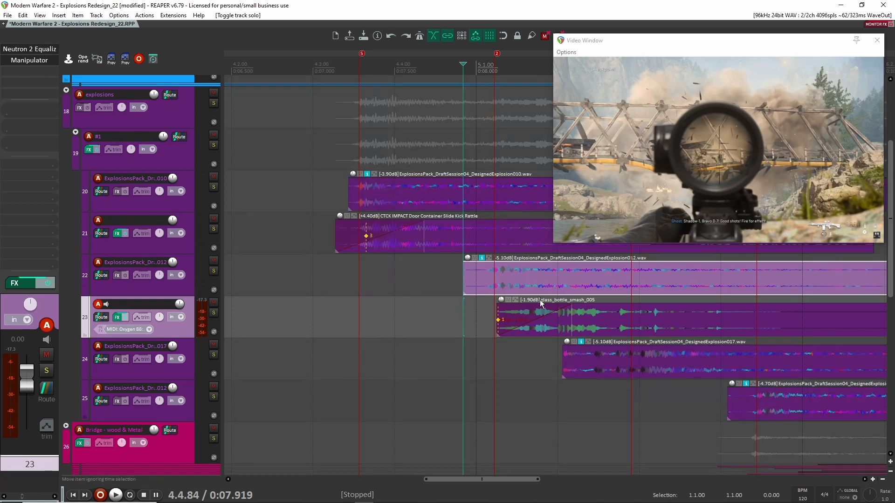
pyautogui.hscroll(3, 540, 300)
pyautogui.scroll(-1, 540, 300)
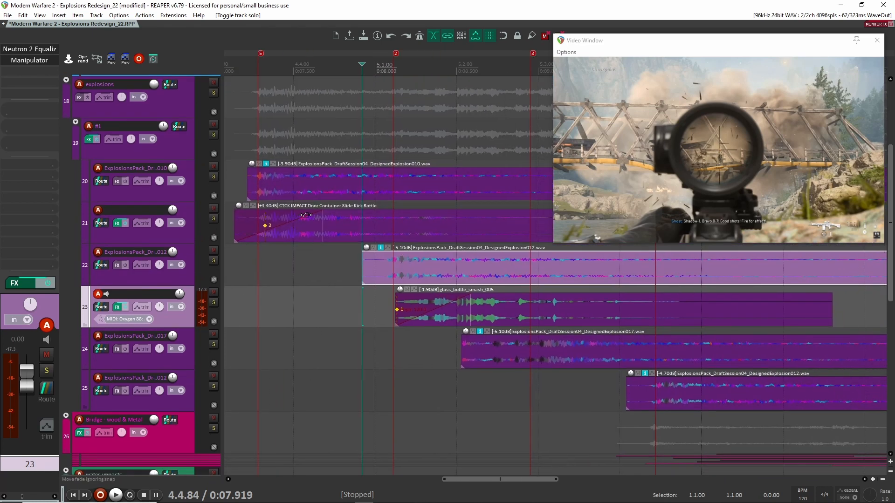
pyautogui.click(376, 233)
pyautogui.click(476, 303)
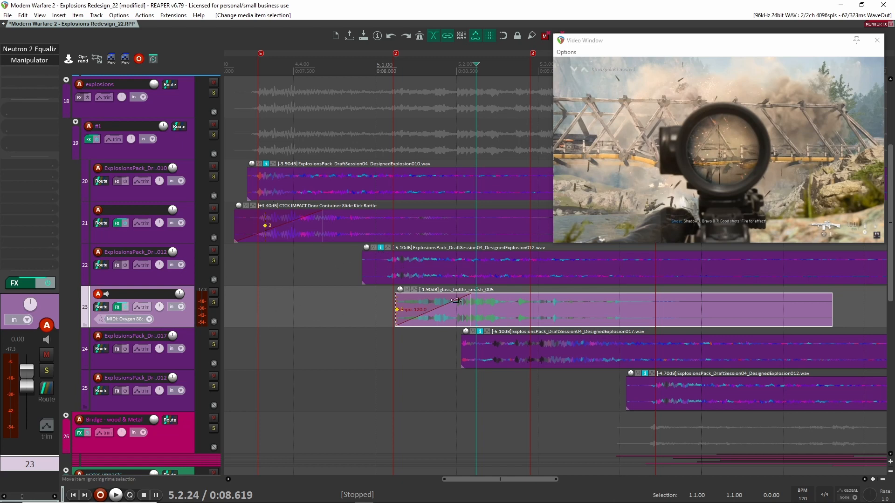
# Step: Solo track 23, bypass its Neutron 2 Equalizer and Manipulator, and play the dry glass smash from about 0:08.094 with the equalizer window open
pyautogui.click(214, 303)
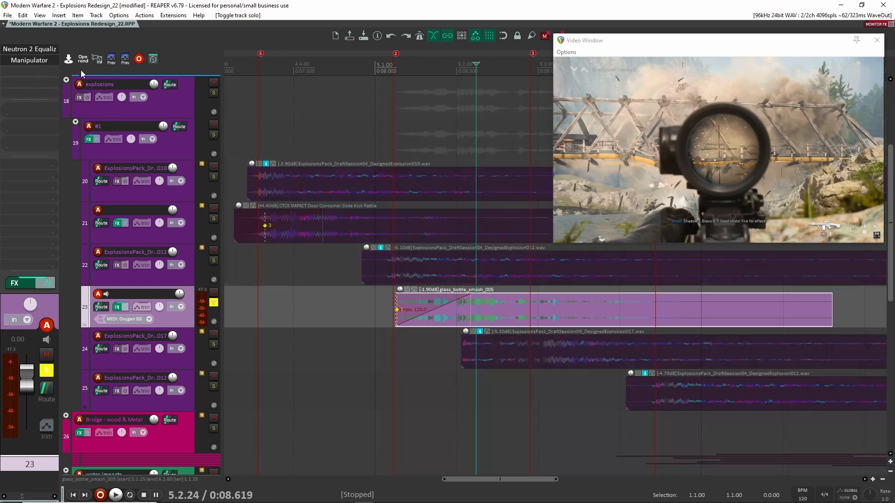
pyautogui.keyDown('shift'); pyautogui.click(32, 49); pyautogui.keyUp('shift')
pyautogui.keyDown('shift'); pyautogui.click(32, 61); pyautogui.keyUp('shift')
pyautogui.click(32, 48)
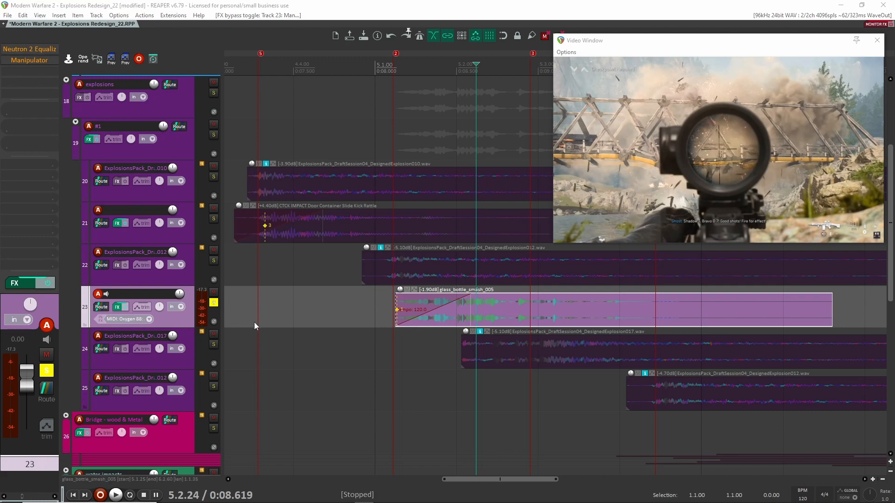
pyautogui.moveTo(383, 347); pyautogui.dragTo(388, 329)
pyautogui.click(390, 327)
pyautogui.press('space')
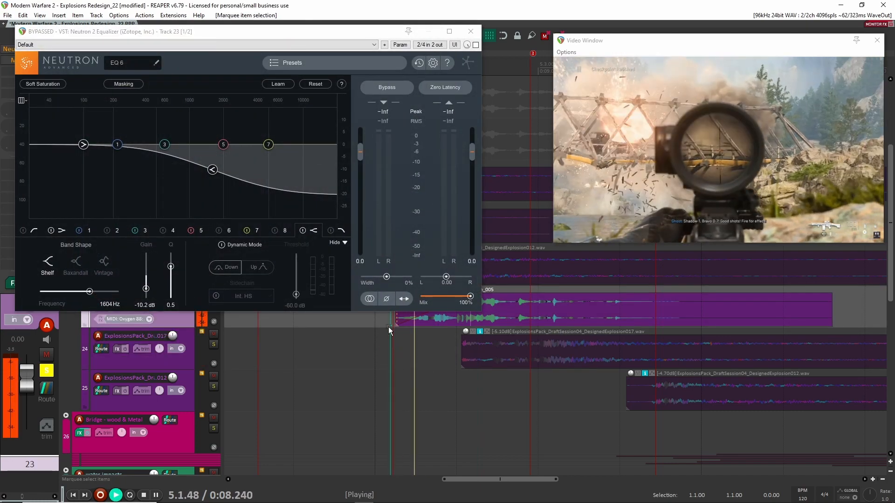
pyautogui.press('space')
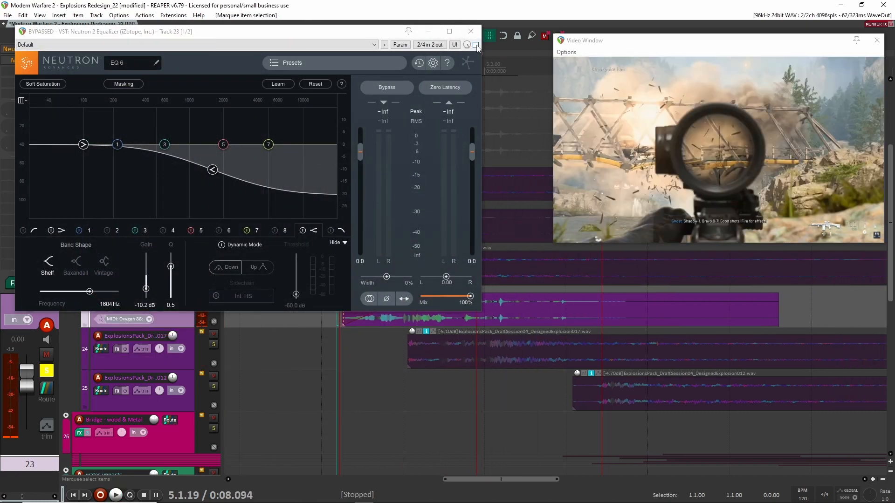
# Step: Re-enable the Neutron 2 Equalizer on track 23, play the glass smash through it, and close the equalizer window
pyautogui.click(476, 45)
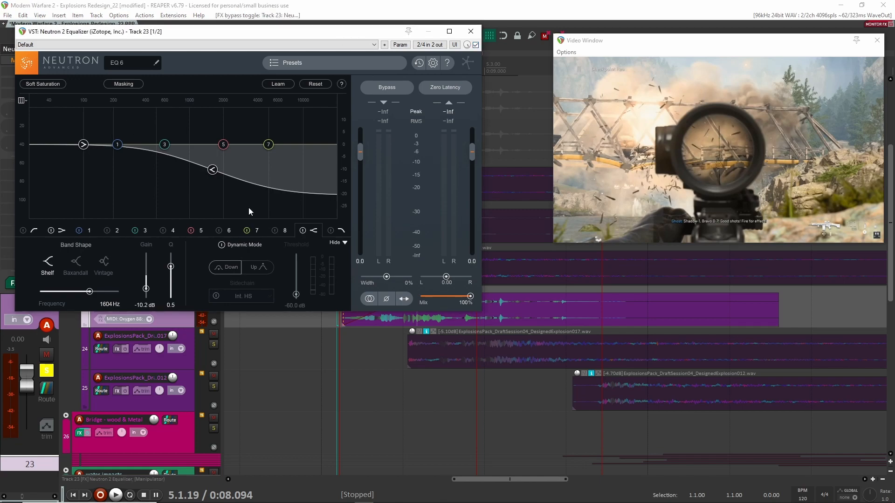
pyautogui.press('space')
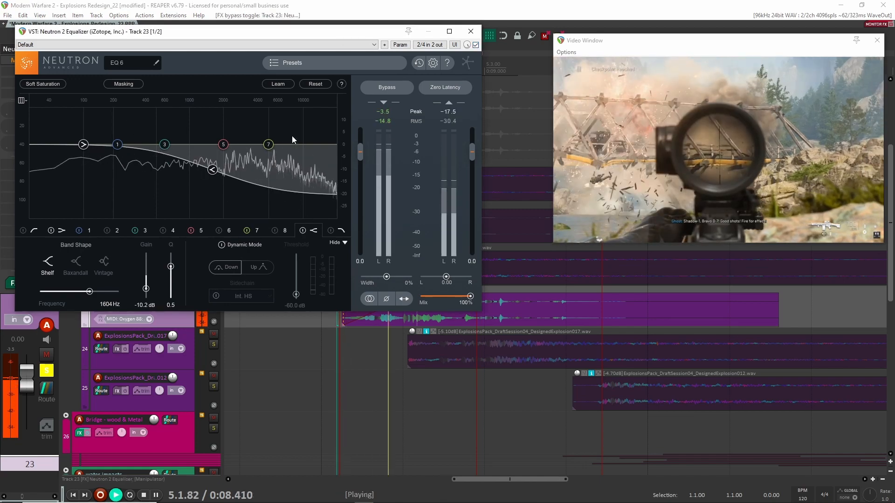
pyautogui.press('space')
pyautogui.click(471, 31)
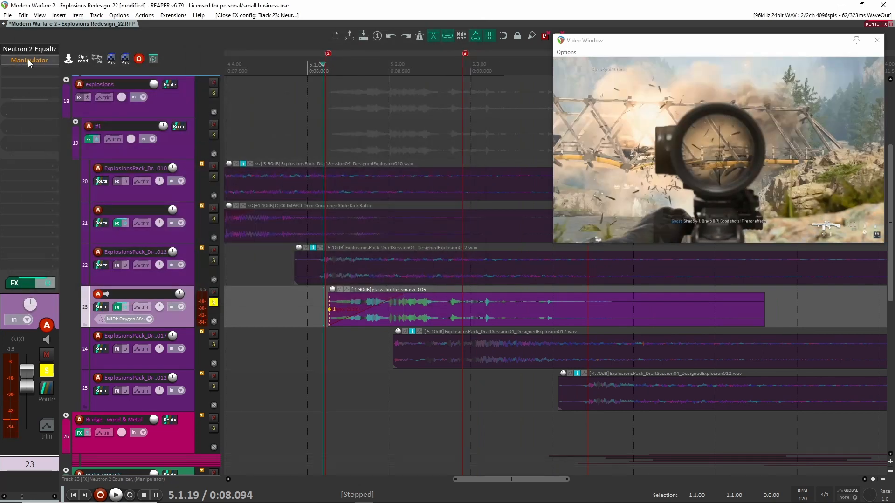
# Step: Re-enable Manipulator on track 23, inspect its formant setting, close it, and play the fully processed glass smash from about 0:08.017
pyautogui.keyDown('shift'); pyautogui.click(28, 60); pyautogui.keyUp('shift')
pyautogui.click(29, 60)
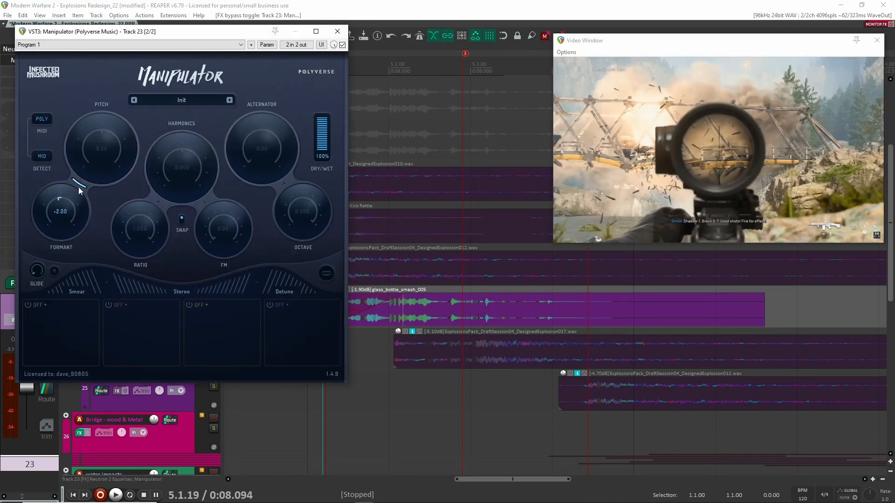
pyautogui.click(337, 31)
pyautogui.click(310, 304)
pyautogui.press('space')
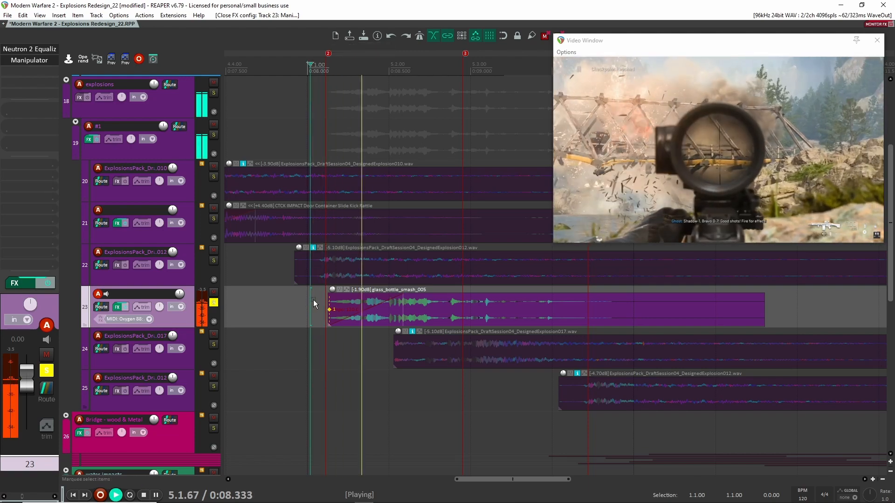
pyautogui.press('space')
# Step: Solo only track 24 and play its DesignedExplosion017 clips from about 0:08.491
pyautogui.keyDown('ctrl'); pyautogui.keyDown('alt'); pyautogui.click(214, 344); pyautogui.keyUp('alt'); pyautogui.keyUp('ctrl')
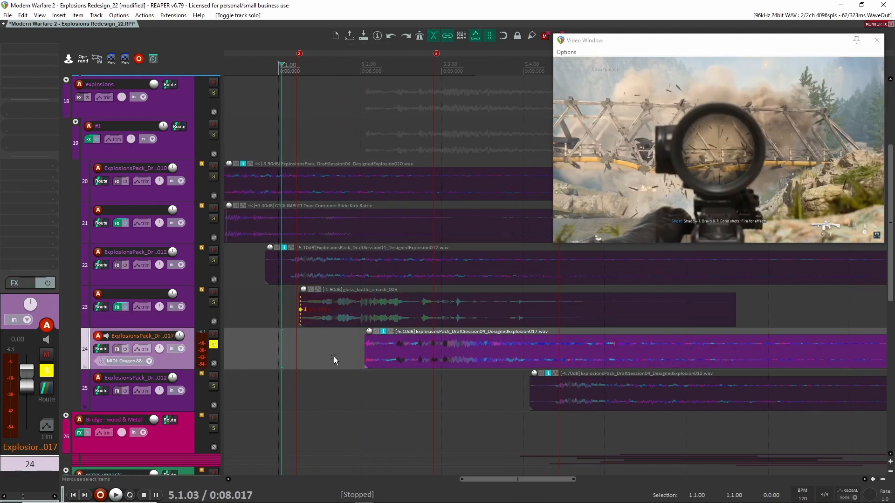
pyautogui.click(359, 342)
pyautogui.press('space')
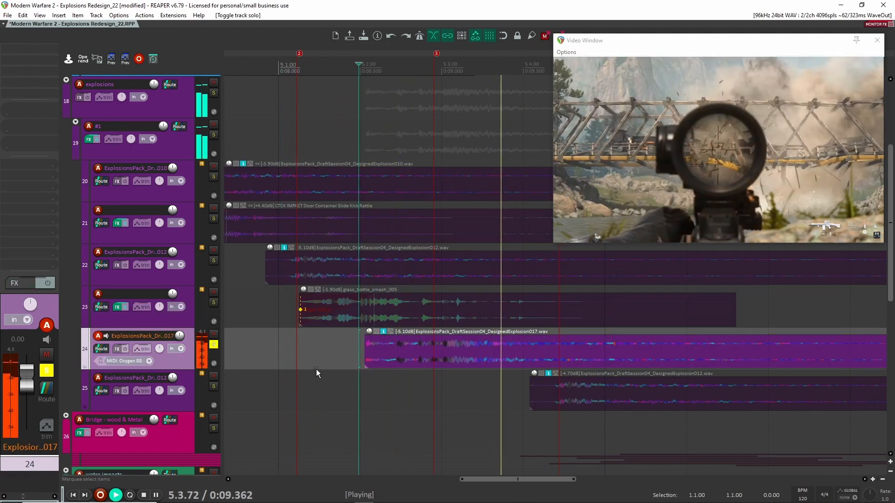
pyautogui.scroll(-4, 315, 367)
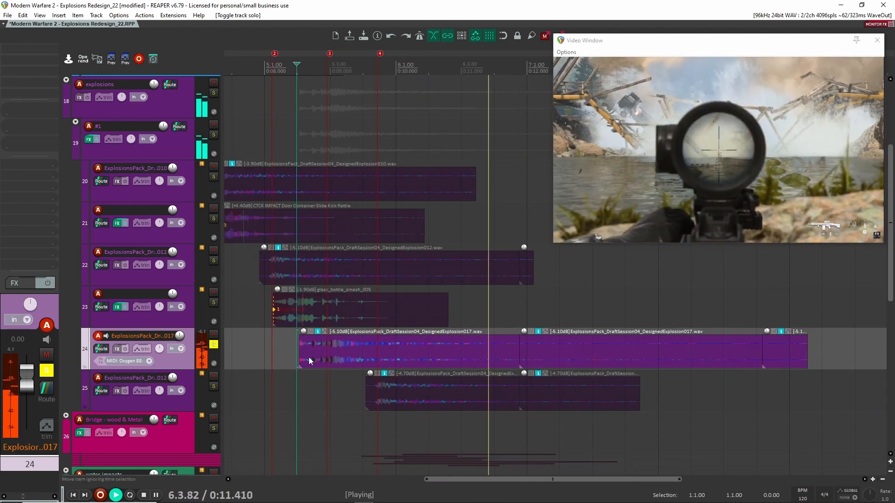
pyautogui.press('space')
pyautogui.scroll(3, 264, 343)
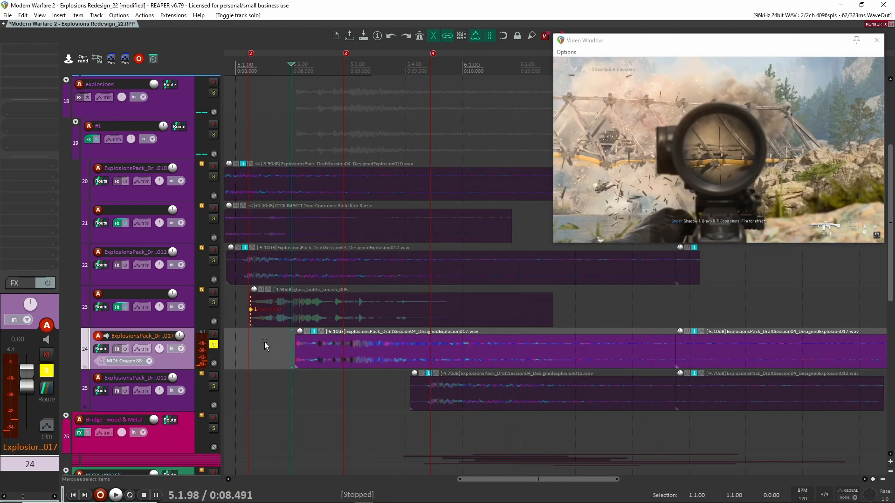
# Step: Play the soloed DesignedExplosion017 clips on track 24 from about 0:08.528
pyautogui.click(292, 347)
pyautogui.press('space')
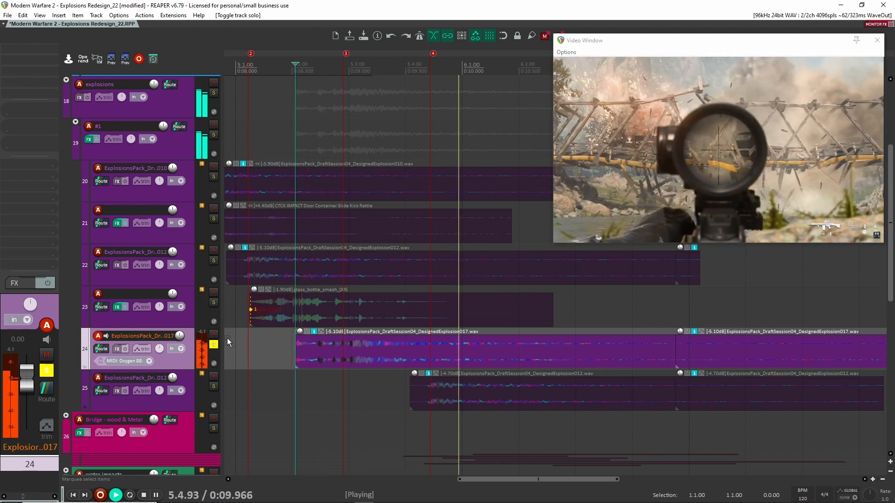
pyautogui.scroll(-2, 228, 348)
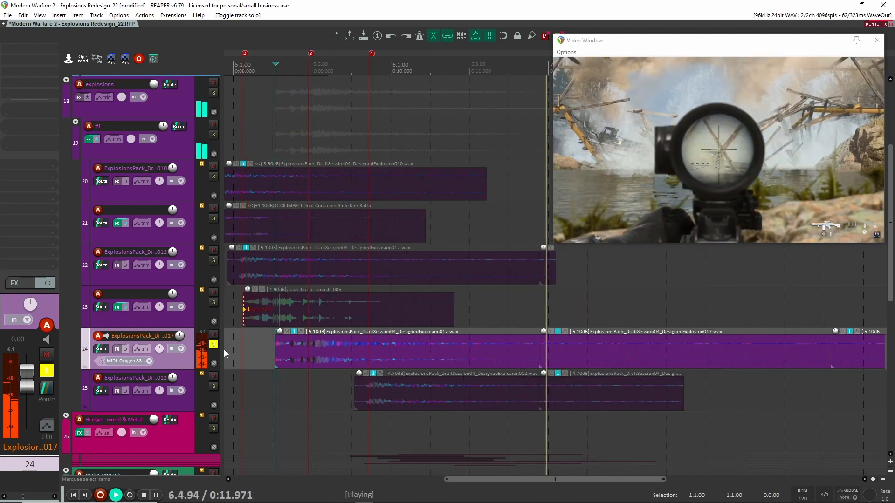
pyautogui.press('space')
# Step: Switch the solo from track 24 to track 25 and play its DesignedExplosion012 clips from about 0:09.454
pyautogui.click(186, 392)
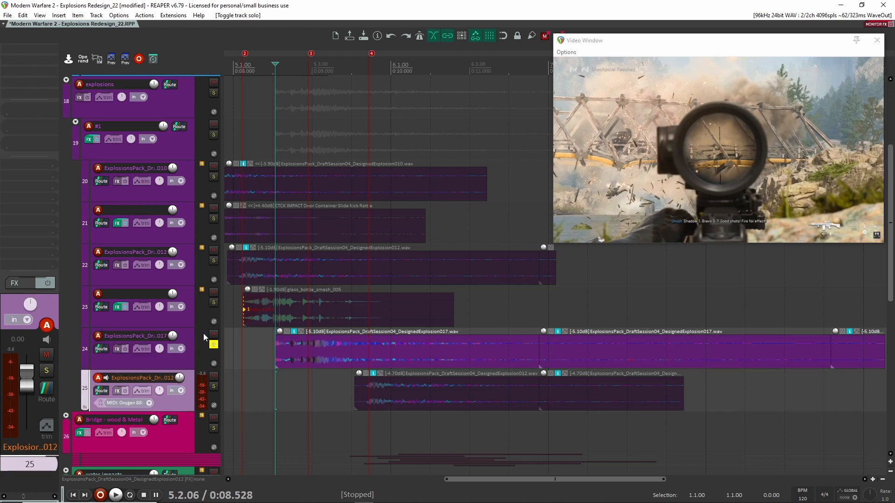
pyautogui.click(214, 346)
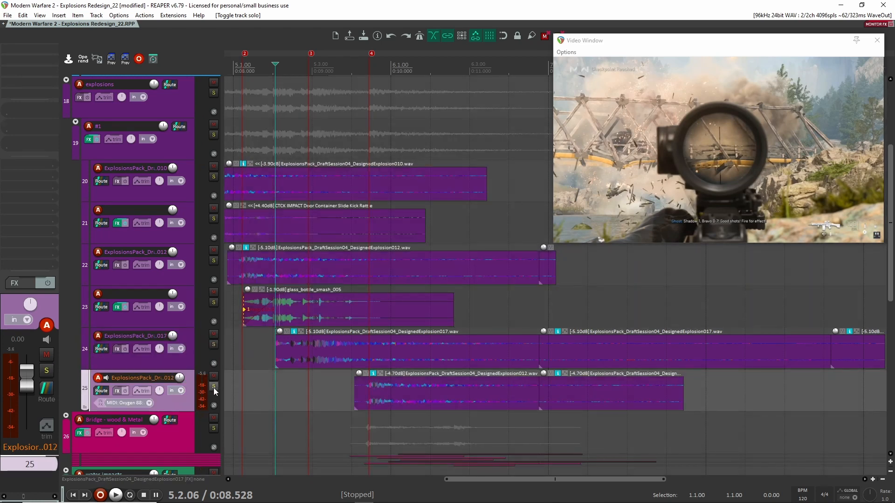
pyautogui.click(213, 386)
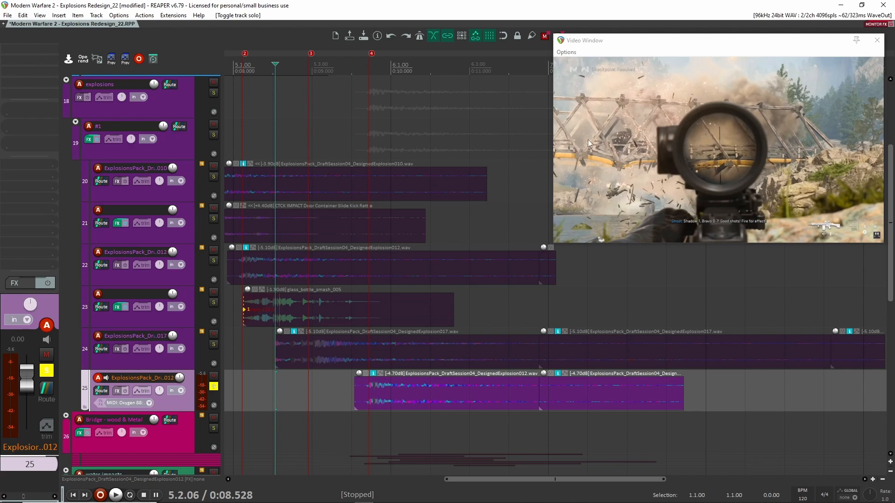
pyautogui.click(348, 381)
pyautogui.press('space')
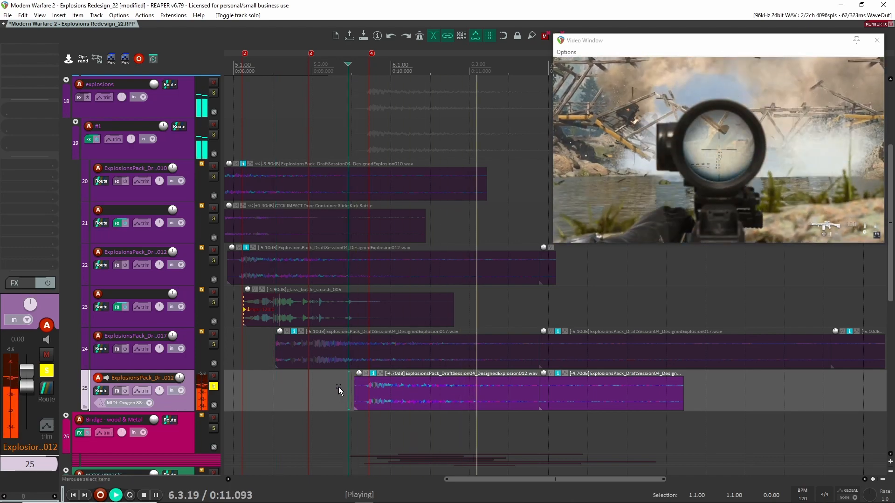
pyautogui.press('space')
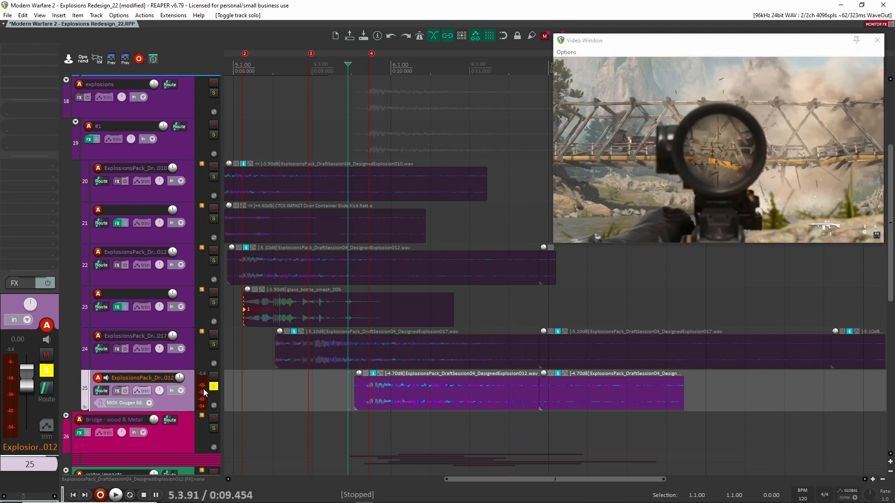
# Step: Clear the solo on track 25, then collapse the explosions folder and expand the Whoosh folder to show its tracks
pyautogui.click(214, 387)
pyautogui.scroll(-3, 372, 348)
pyautogui.scroll(5, 293, 351)
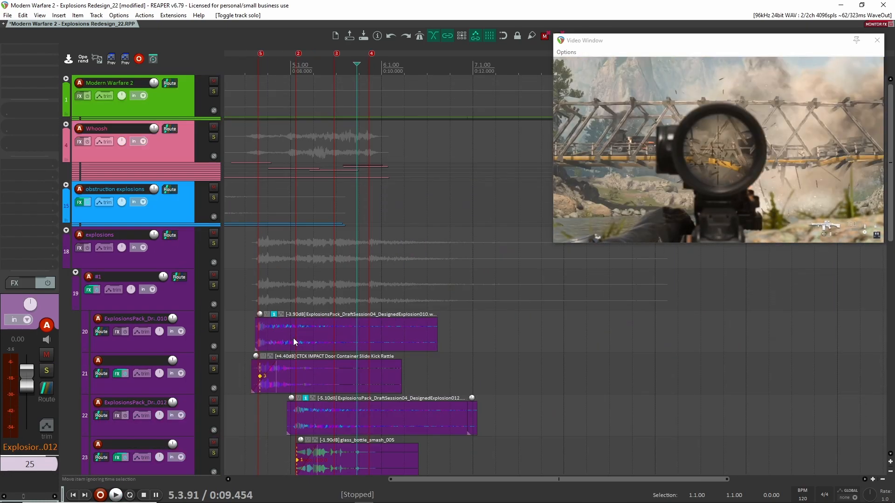
pyautogui.click(65, 230)
pyautogui.moveTo(282, 232); pyautogui.dragTo(433, 226)
pyautogui.scroll(-10, 377, 261)
pyautogui.scroll(10, 369, 269)
pyautogui.scroll(7, 366, 242)
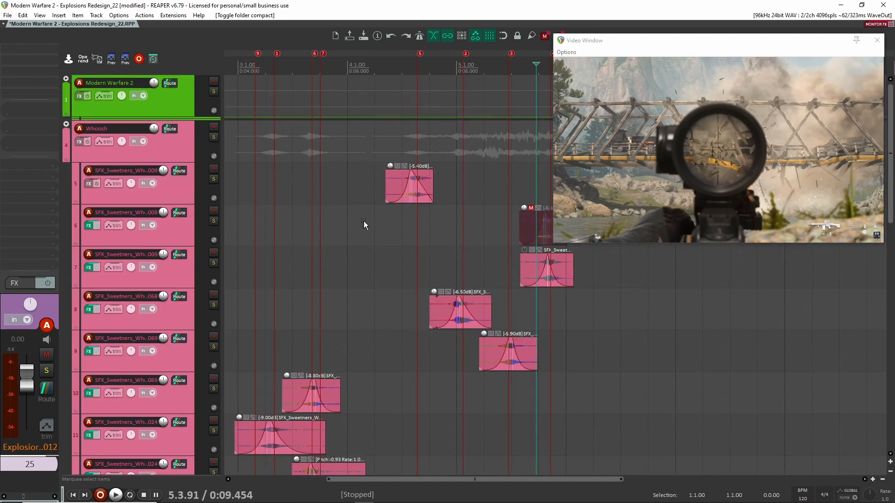
pyautogui.moveTo(527, 237); pyautogui.dragTo(329, 233)
pyautogui.scroll(-3, 368, 231)
pyautogui.moveTo(382, 223); pyautogui.dragTo(356, 217)
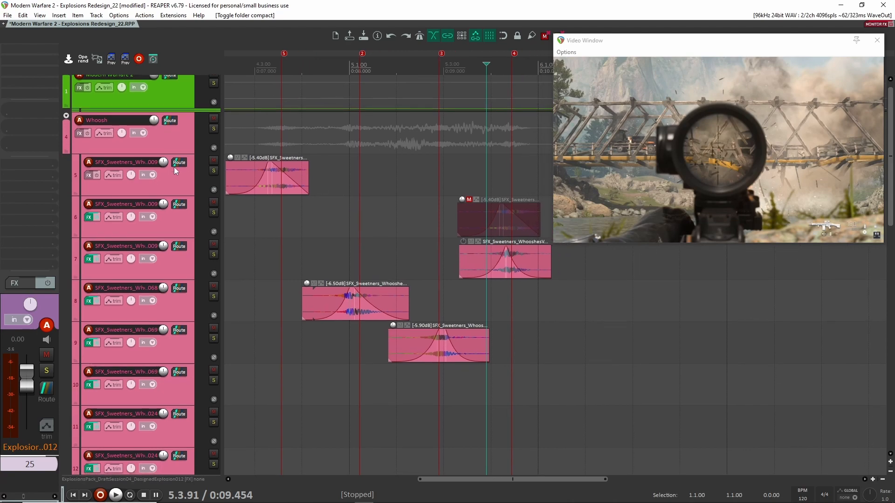
# Step: Solo track 5 in the Whoosh folder, play its whoosh from about 0:06.986, and clear the solo
pyautogui.click(215, 171)
pyautogui.click(253, 135)
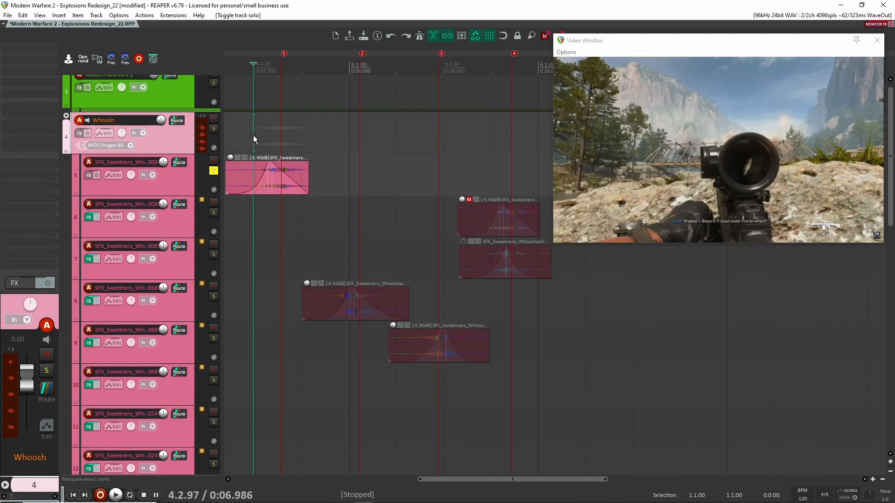
pyautogui.press('space')
pyautogui.press('space')
pyautogui.click(214, 172)
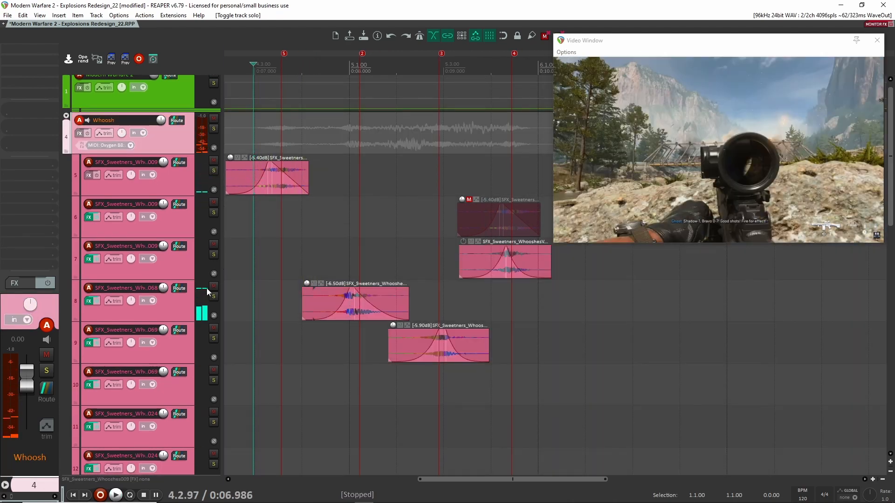
# Step: Solo track 8 and play its whoosh from about 0:07.987
pyautogui.click(214, 296)
pyautogui.click(348, 257)
pyautogui.press('space')
pyautogui.press('space')
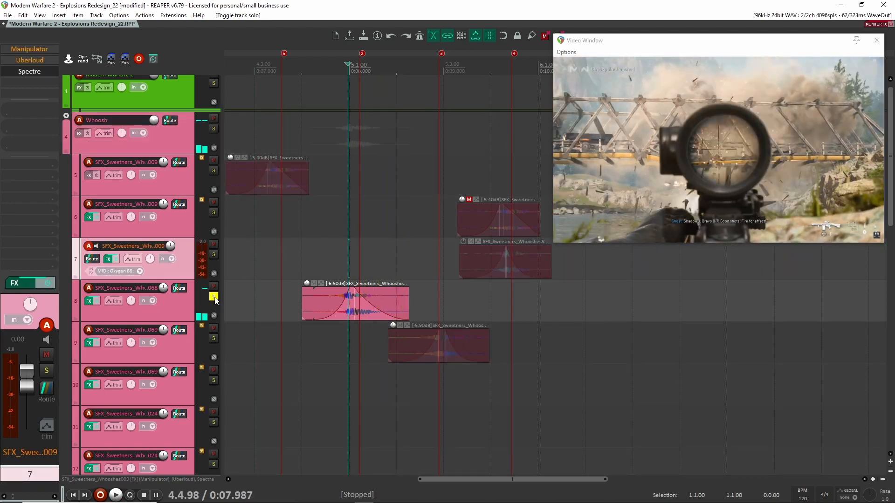
# Step: Switch the solo from track 8 to track 7, play its whoosh from about 0:09.206, and clear the solo
pyautogui.click(214, 254)
pyautogui.click(213, 296)
pyautogui.click(463, 261)
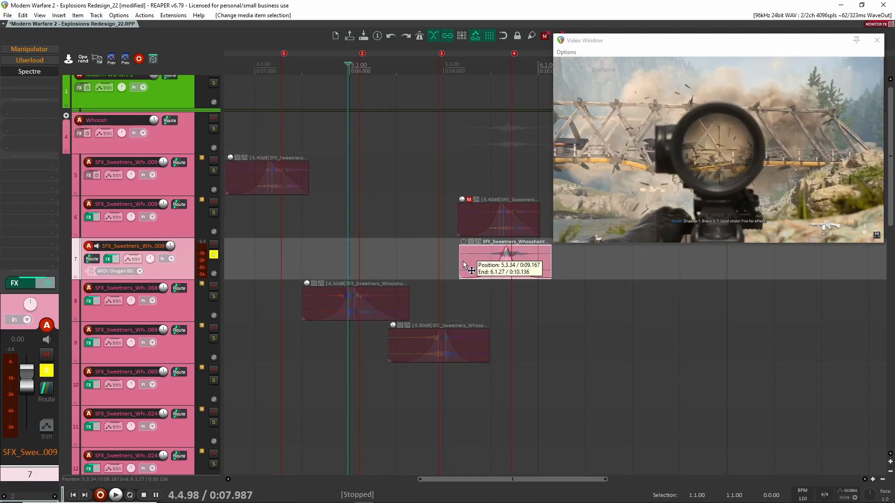
pyautogui.press('space')
pyautogui.press('space')
pyautogui.click(213, 254)
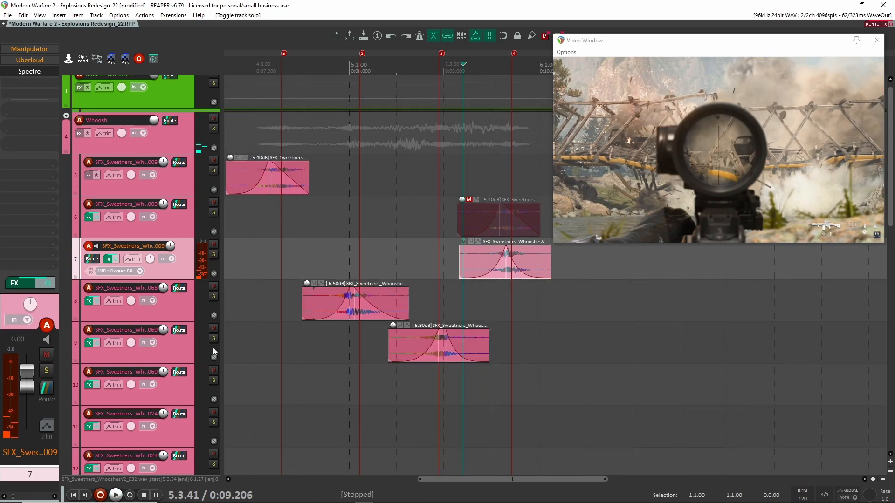
# Step: Solo track 9, play its whoosh from about 0:08.490, clear the solo, and check the effects on tracks 8 and 7
pyautogui.click(213, 339)
pyautogui.click(395, 257)
pyautogui.press('space')
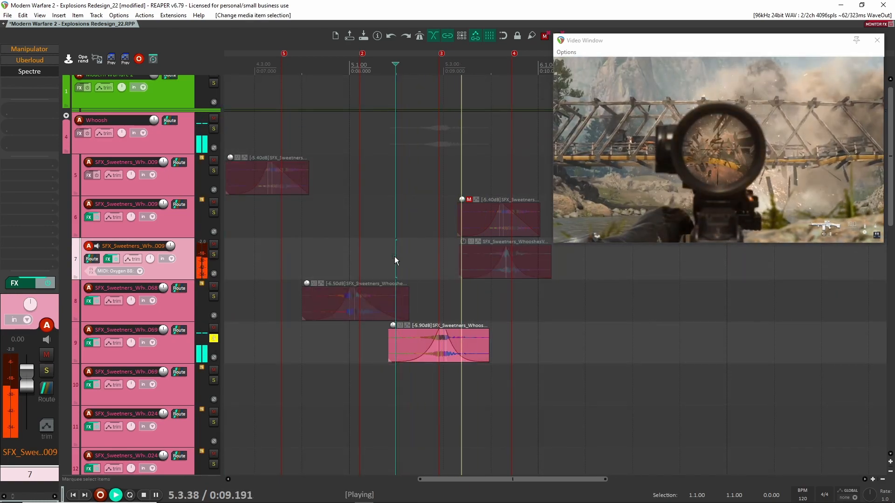
pyautogui.press('space')
pyautogui.click(214, 339)
pyautogui.click(182, 293)
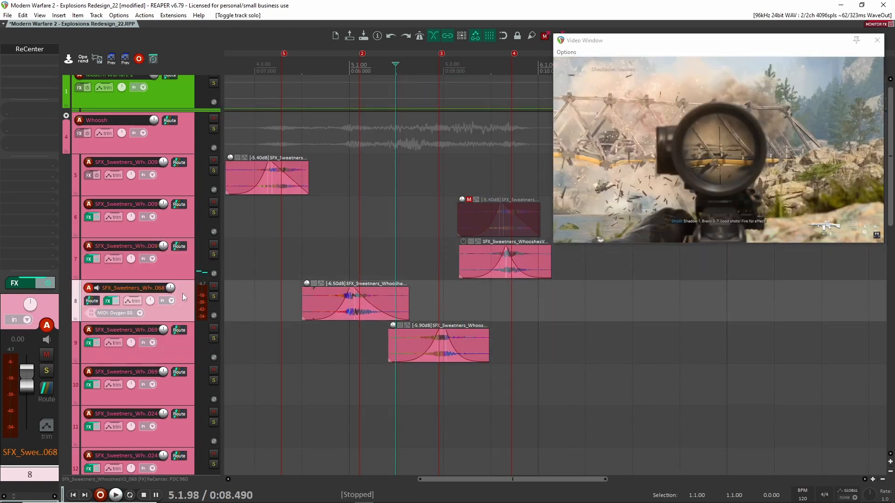
pyautogui.click(184, 264)
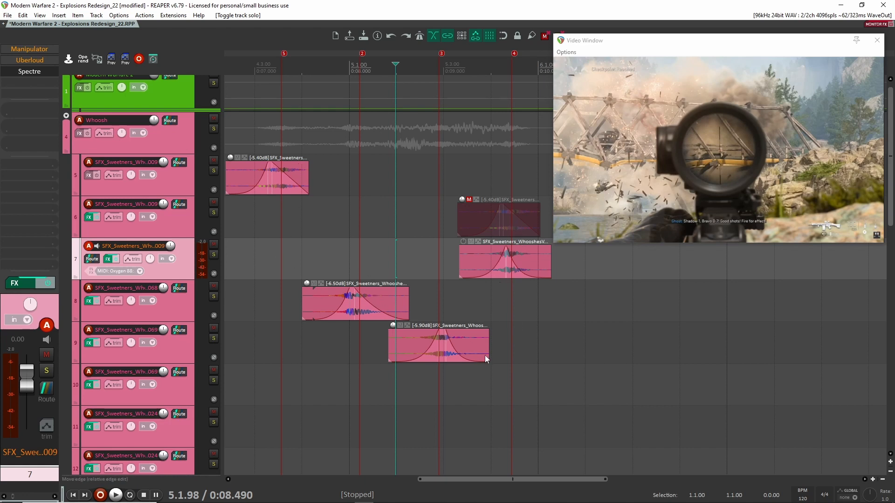
# Step: Solo track 13 and play its MagicPack2_Earth_MeteorShower001 clip from about 0:07.232
pyautogui.scroll(-5, 350, 312)
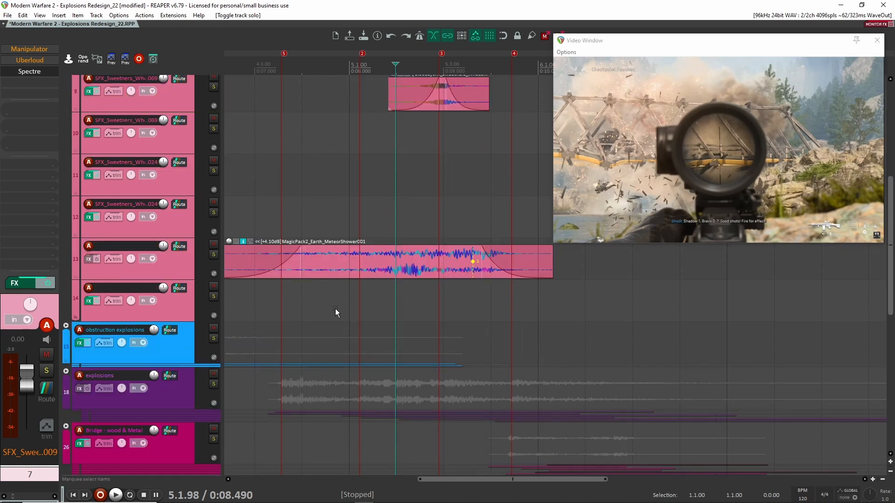
pyautogui.click(170, 271)
pyautogui.click(213, 254)
pyautogui.moveTo(271, 206); pyautogui.dragTo(327, 210)
pyautogui.click(327, 211)
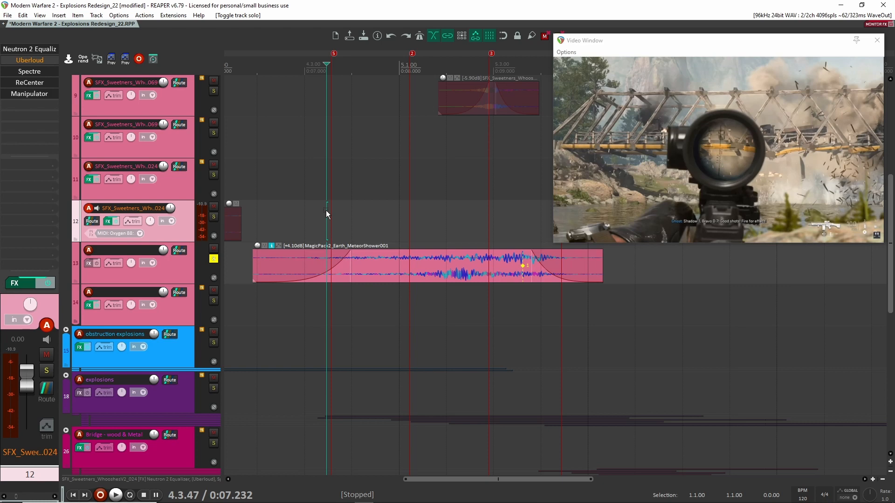
pyautogui.click(188, 266)
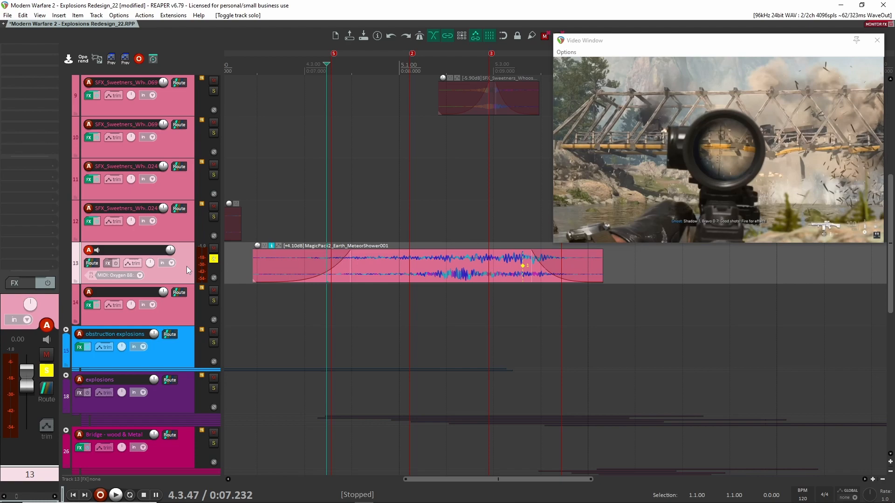
pyautogui.press('space')
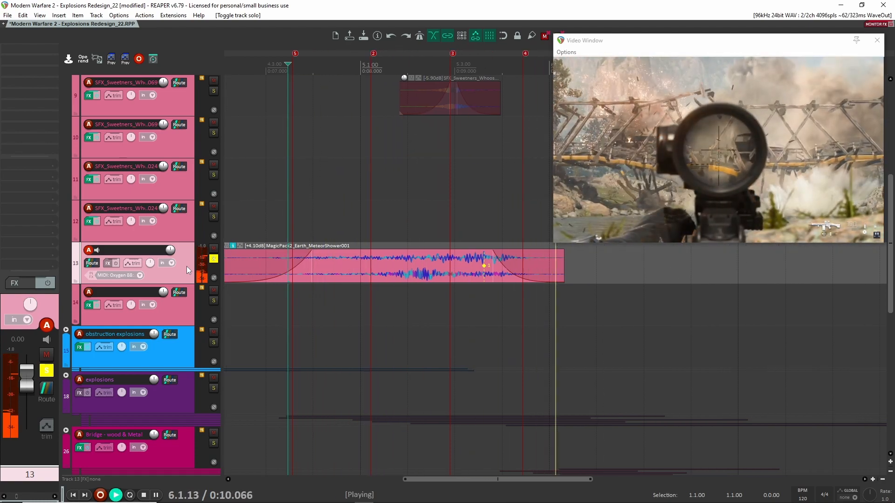
pyautogui.press('space')
# Step: Move the solo from track 13 to the whole Whoosh folder and play all its layers together from about 0:06.737
pyautogui.scroll(2, 313, 330)
pyautogui.scroll(2, 312, 328)
pyautogui.scroll(-4, 321, 284)
pyautogui.scroll(2, 280, 384)
pyautogui.scroll(-5, 275, 378)
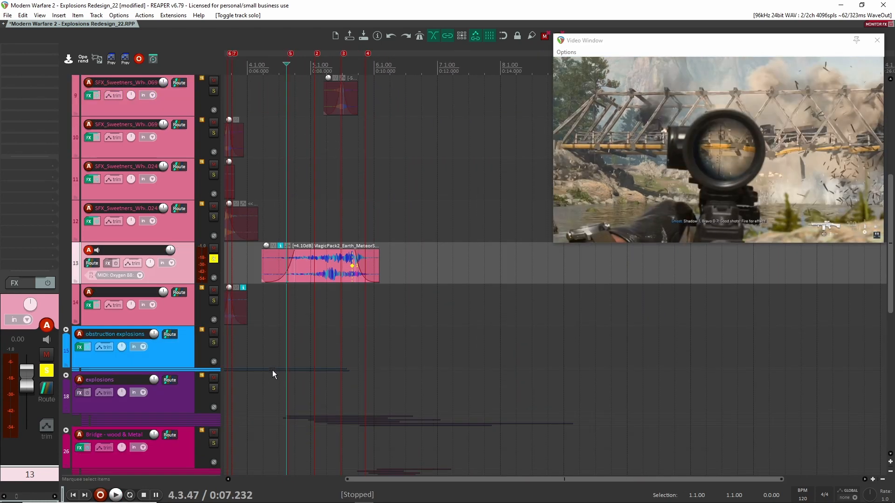
pyautogui.scroll(2, 282, 349)
pyautogui.scroll(1, 354, 233)
pyautogui.scroll(2, 393, 248)
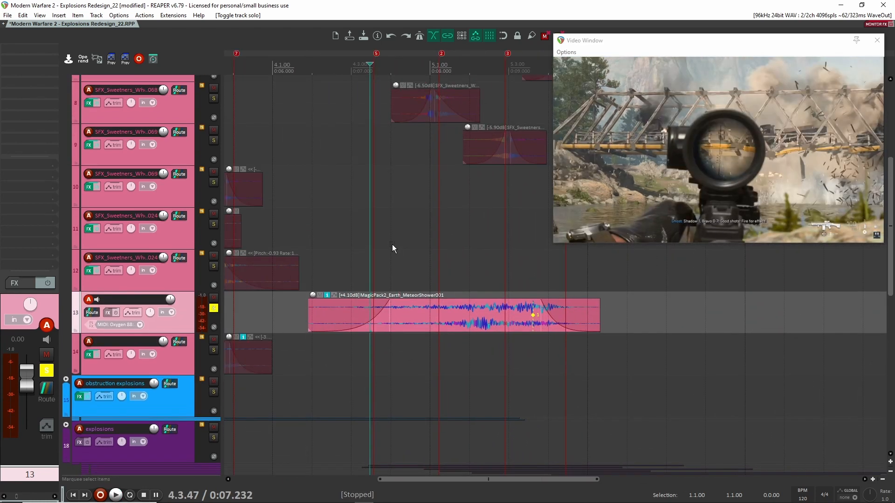
pyautogui.scroll(6, 389, 259)
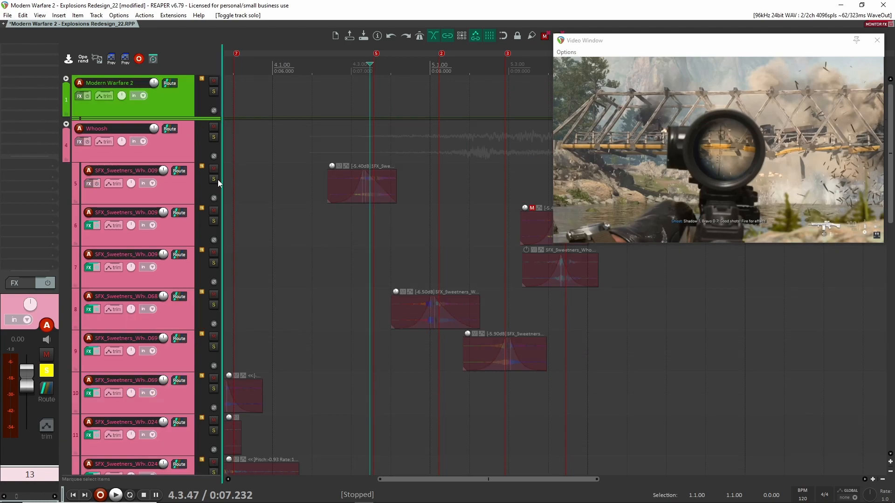
pyautogui.click(214, 138)
pyautogui.scroll(-6, 243, 233)
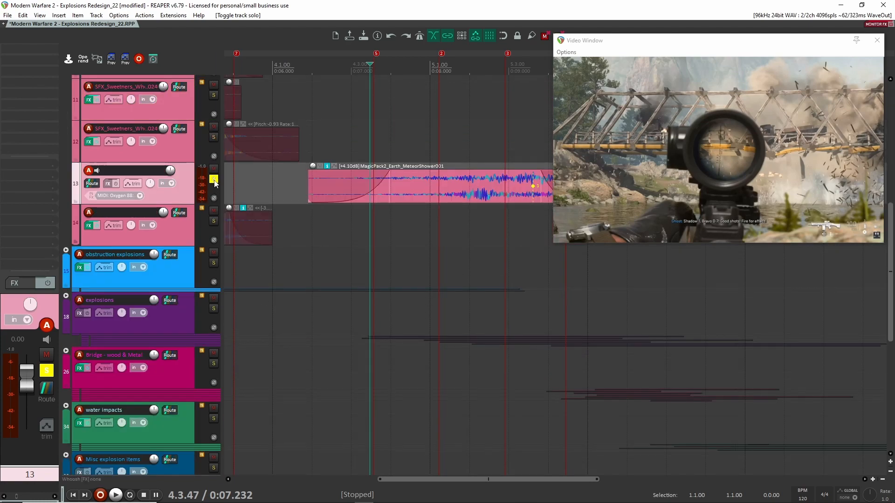
pyautogui.click(214, 180)
pyautogui.scroll(6, 298, 223)
pyautogui.click(331, 230)
pyautogui.press('space')
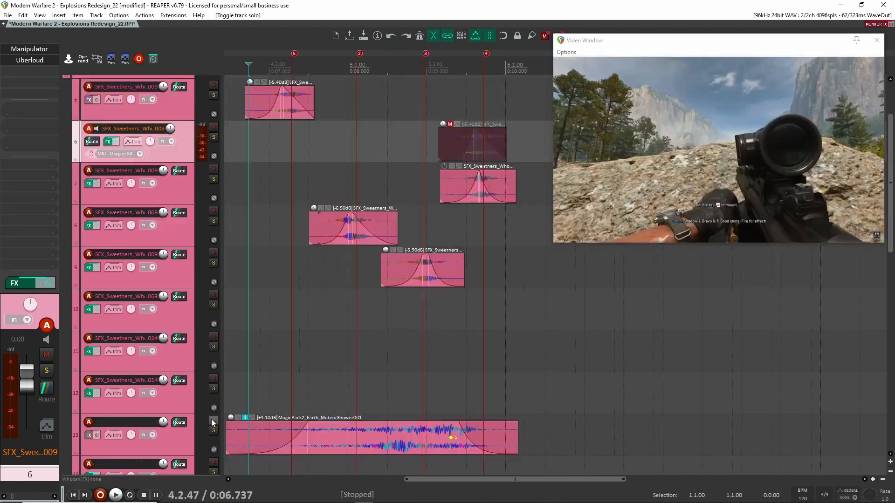
# Step: Mute the meteor shower on track 13, solo the Whoosh folder, and play the remaining whooshes from about 0:06.897
pyautogui.click(213, 420)
pyautogui.scroll(2, 245, 311)
pyautogui.click(213, 137)
pyautogui.click(258, 145)
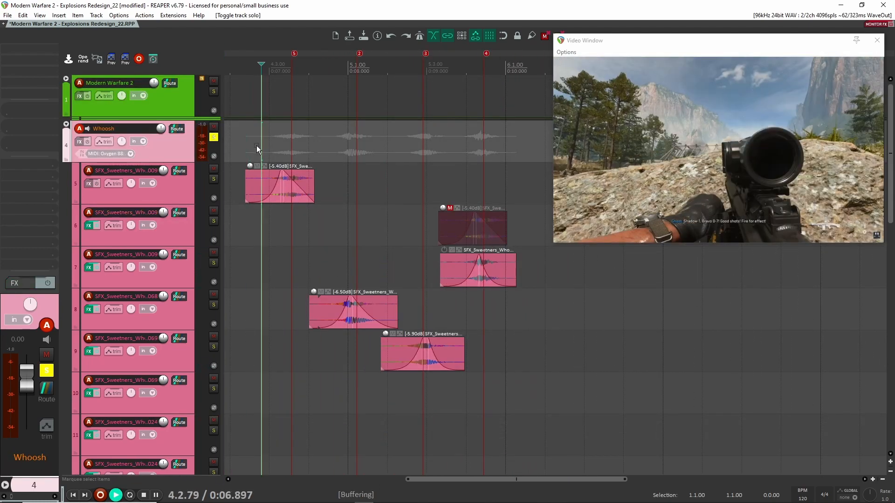
pyautogui.press('space')
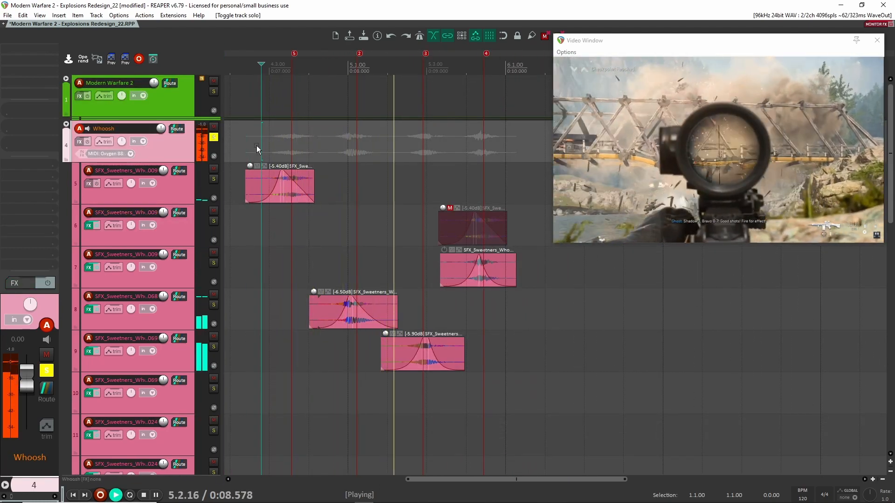
pyautogui.press('space')
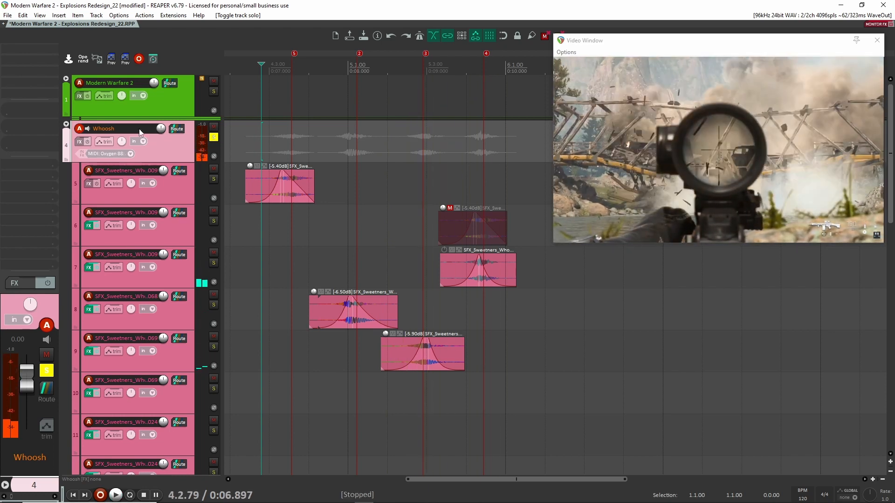
# Step: Clear the Whoosh folder's solo, unmute track 13, and select its MagicPack2_Earth_MeteorShower001 clip
pyautogui.click(214, 137)
pyautogui.scroll(-5, 265, 315)
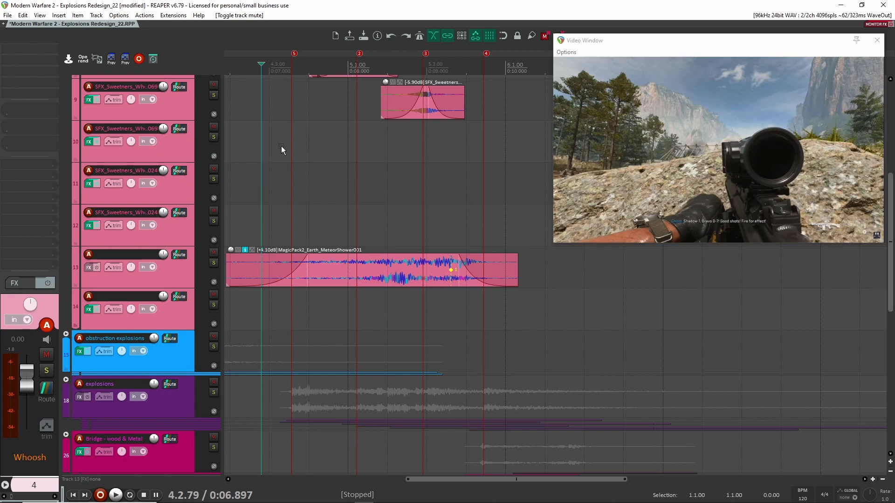
pyautogui.click(413, 272)
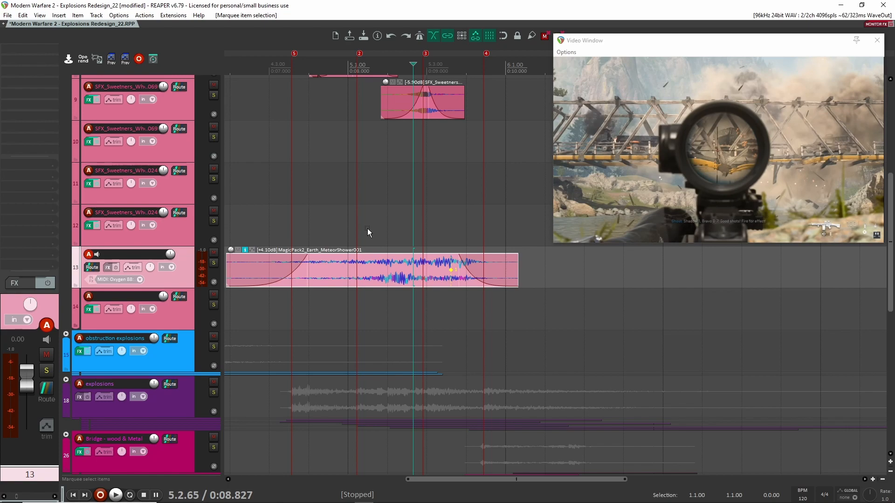
pyautogui.scroll(5, 251, 244)
pyautogui.scroll(-5, 443, 334)
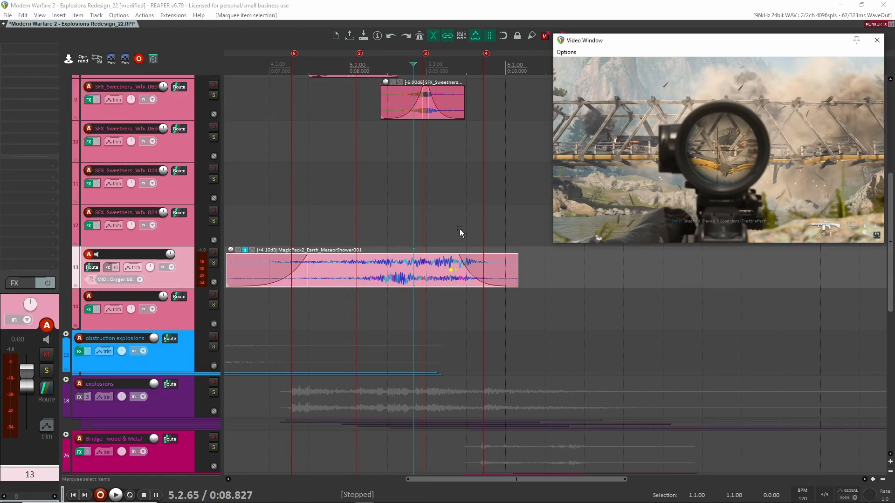
pyautogui.moveTo(487, 210); pyautogui.dragTo(363, 315)
# Step: Collapse the Whoosh folder and solo it together with the explosions folder
pyautogui.scroll(5, 250, 158)
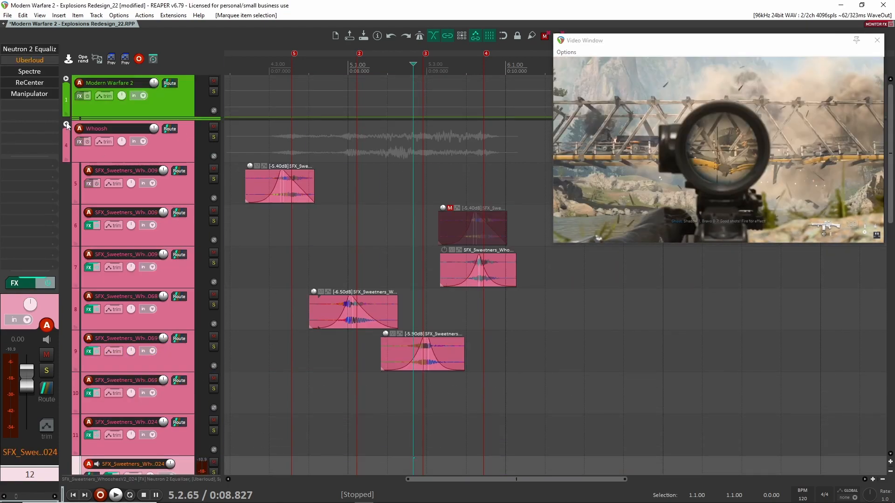
pyautogui.click(66, 125)
pyautogui.click(213, 136)
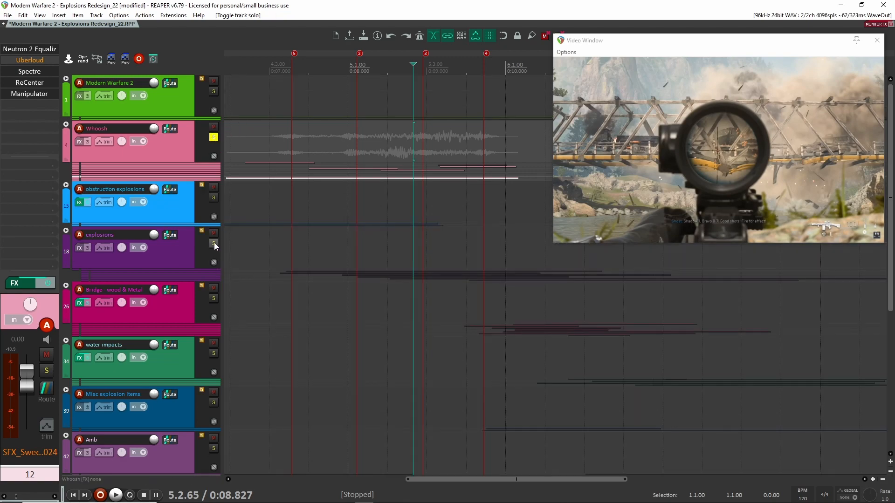
pyautogui.click(214, 242)
# Step: Expand the explosions folder and play the soloed Whoosh and explosions folders together from about 0:06.950
pyautogui.click(281, 240)
pyautogui.click(266, 247)
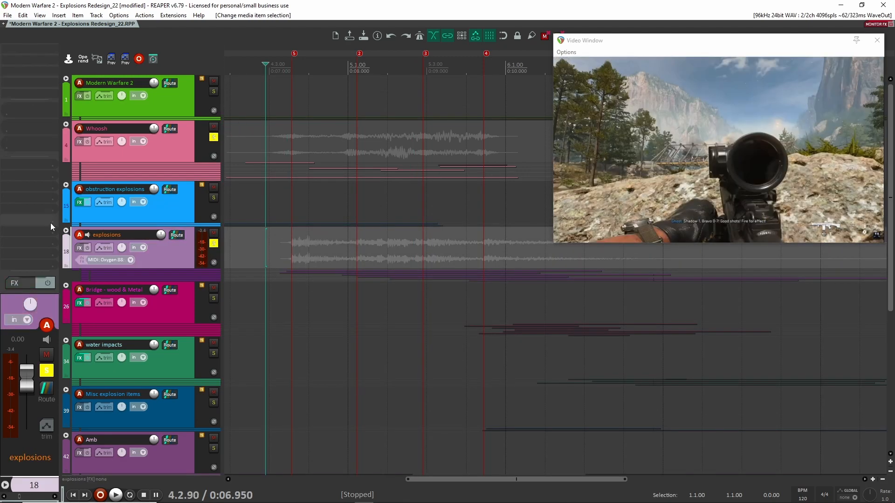
pyautogui.click(67, 231)
pyautogui.press('space')
pyautogui.scroll(-5, 259, 318)
pyautogui.scroll(5, 259, 317)
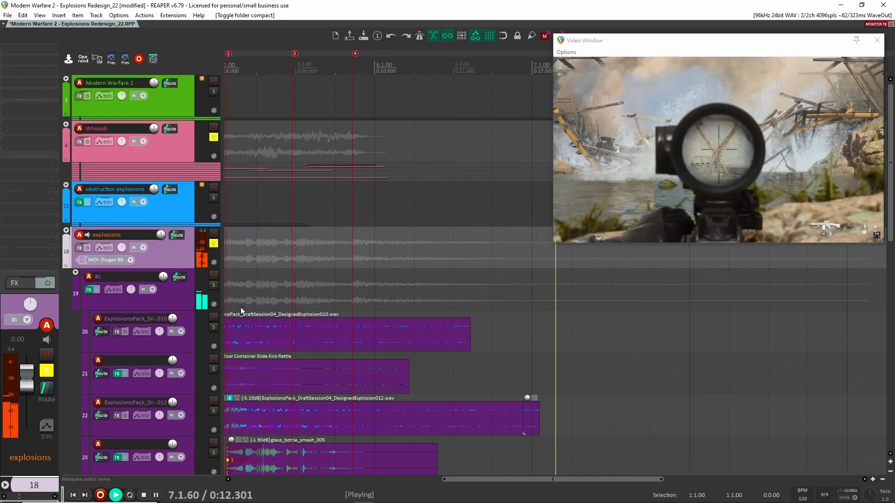
pyautogui.press('space')
# Step: Expand and solo only the Bridge - wood & Metal folder, and play all its layers from about 0:09.470
pyautogui.scroll(-5, 329, 259)
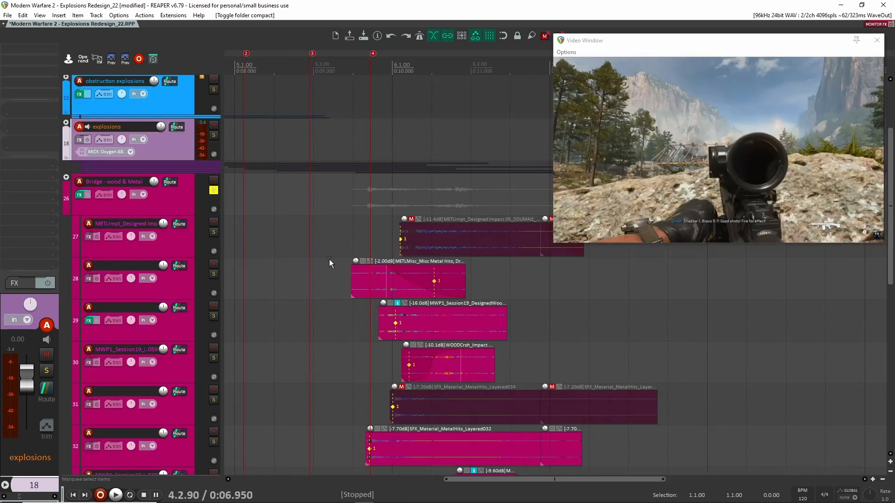
pyautogui.click(334, 245)
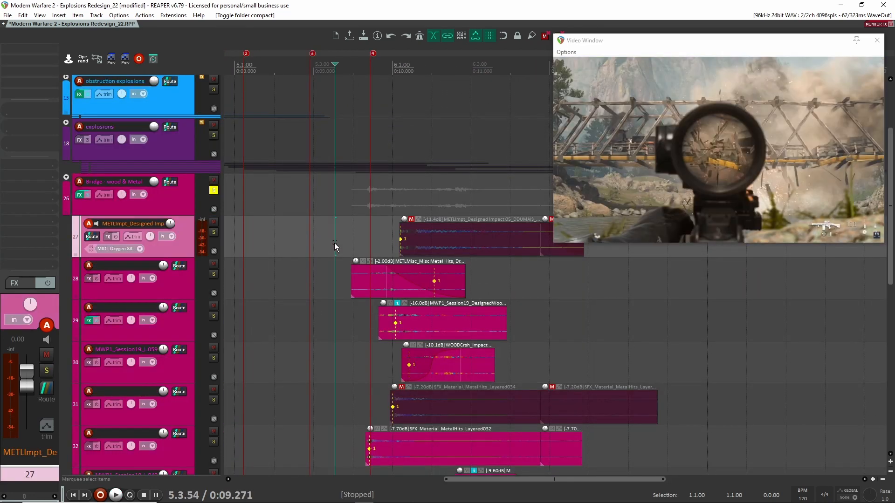
pyautogui.scroll(-2, 340, 257)
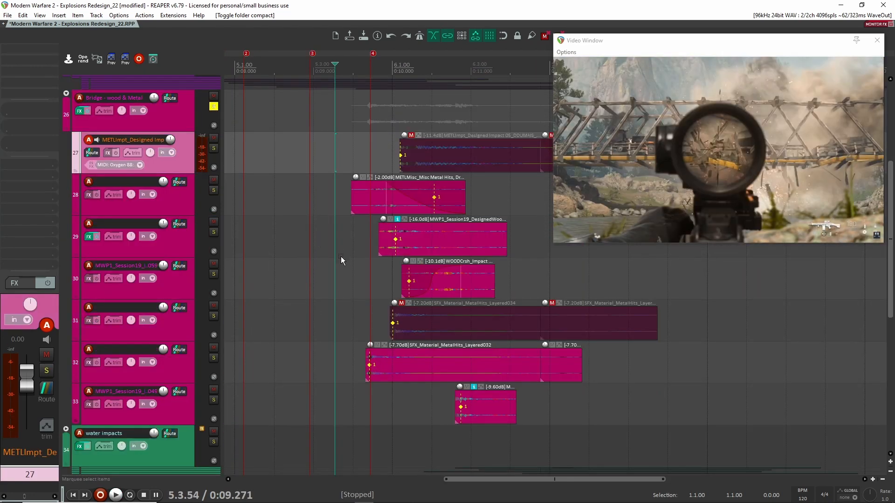
pyautogui.scroll(4, 341, 245)
pyautogui.moveTo(389, 239); pyautogui.dragTo(277, 244)
pyautogui.click(248, 150)
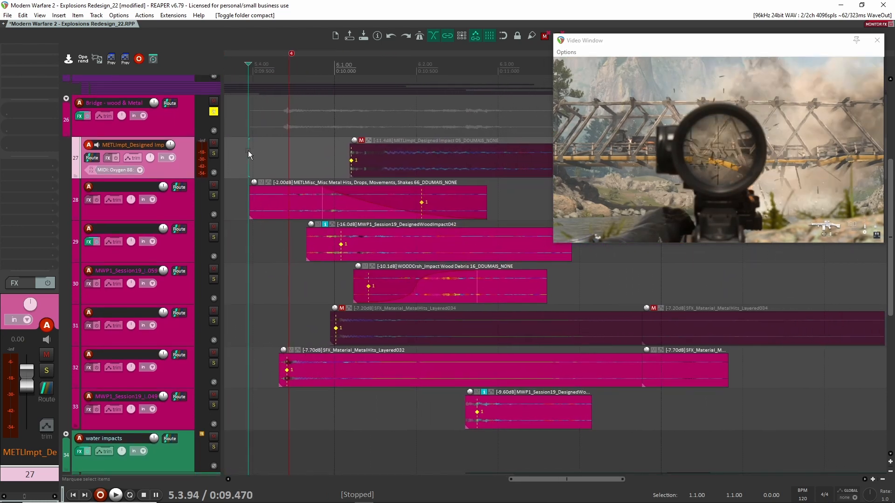
pyautogui.press('space')
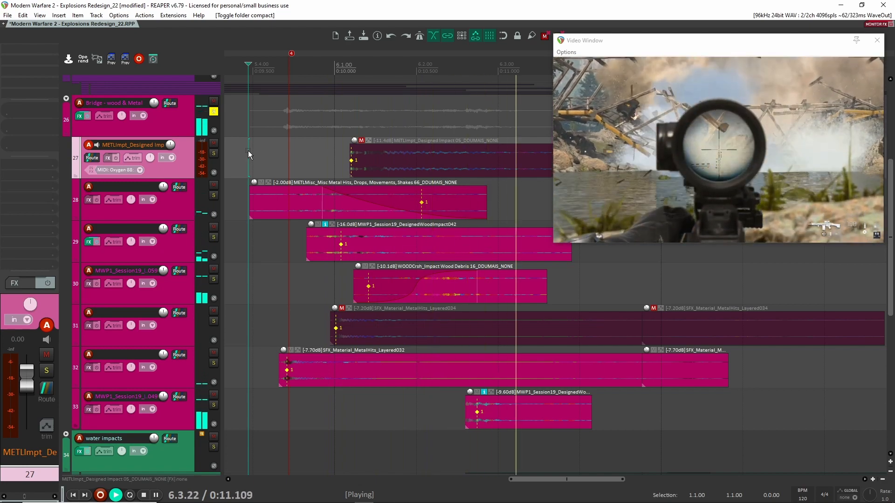
pyautogui.press('space')
# Step: Solo only track 28 and play its METLMisc metal hits clip from about 0:09.470
pyautogui.moveTo(233, 155); pyautogui.dragTo(340, 174)
pyautogui.keyDown('ctrl'); pyautogui.keyDown('alt'); pyautogui.click(214, 235); pyautogui.keyUp('alt'); pyautogui.keyUp('ctrl')
pyautogui.press('space')
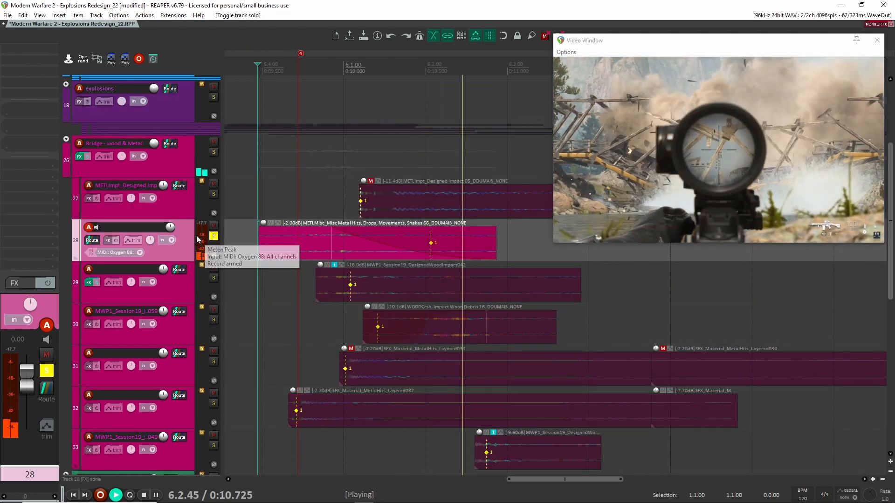
pyautogui.press('space')
# Step: Move the solo from track 28 to track 29 and play its MWP1_Session19_DesignedWoodImpact042 clip from about 0:09.470
pyautogui.scroll(3, 198, 242)
pyautogui.scroll(-1, 198, 242)
pyautogui.scroll(2, 198, 242)
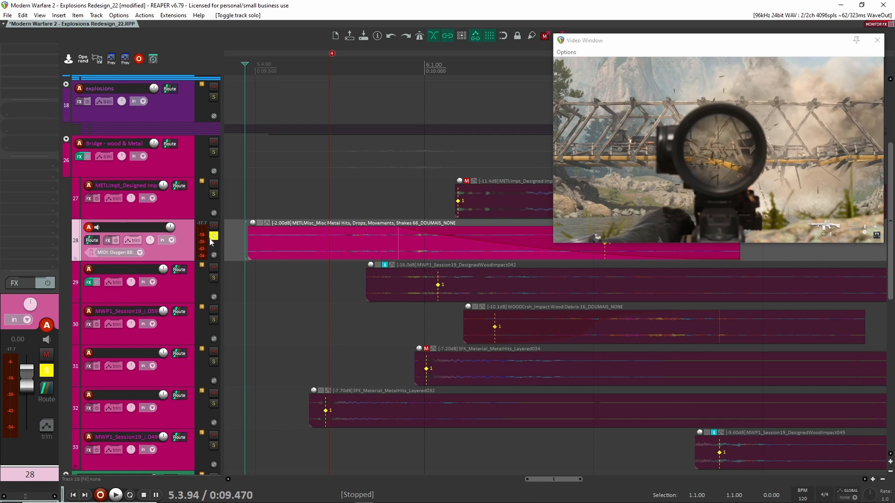
pyautogui.click(213, 236)
pyautogui.click(213, 278)
pyautogui.click(177, 294)
pyautogui.press('space')
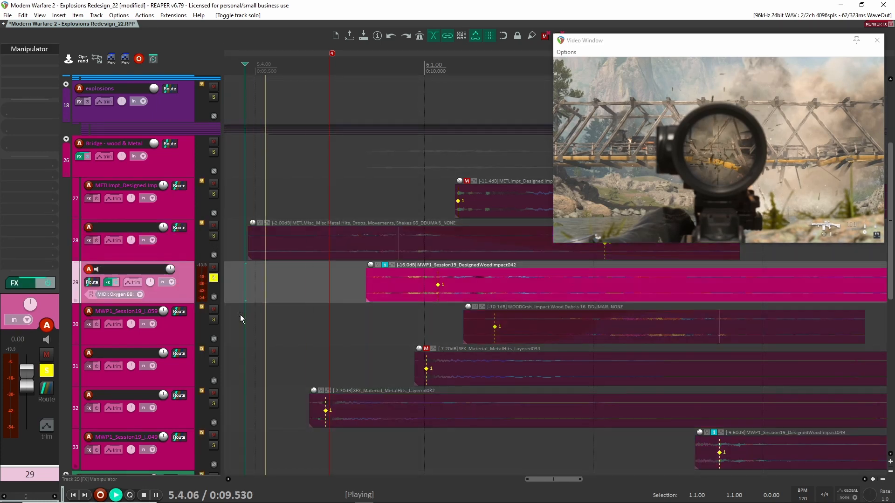
pyautogui.press('space')
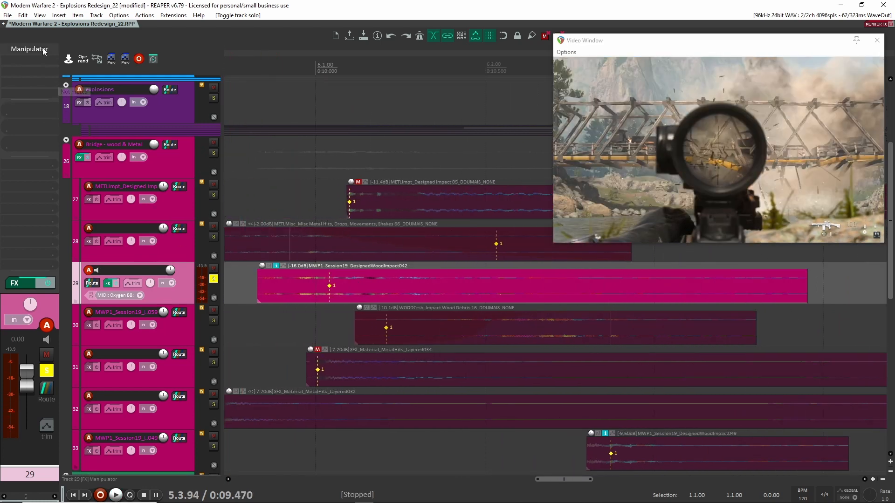
# Step: Show and close track 29's Manipulator effect window, and replay the wood impact clip from about 0:09.759
pyautogui.click(14, 49)
pyautogui.click(337, 31)
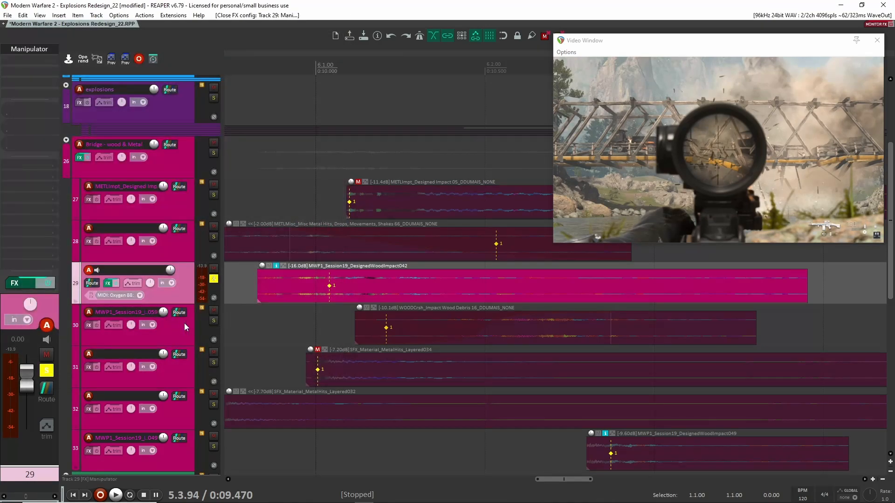
pyautogui.press('space')
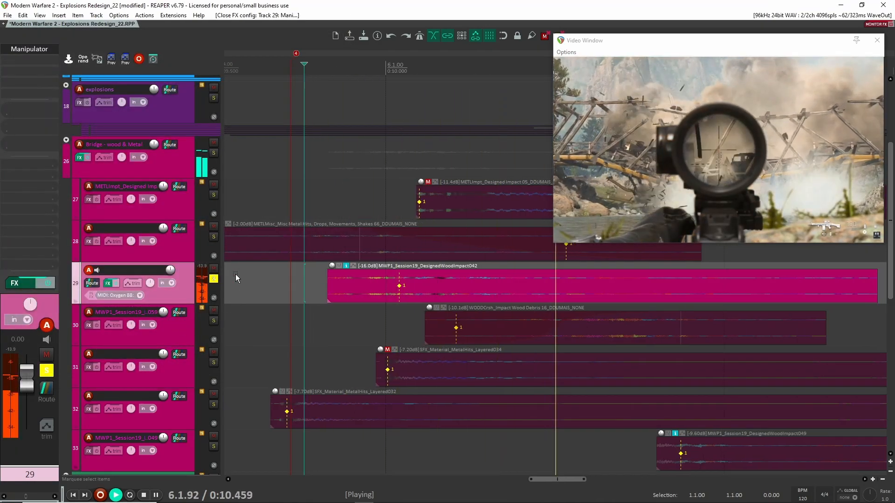
pyautogui.press('space')
# Step: Move the solo from track 29 to track 30 and play its WOODCrsh_Impact Wood Debris clip from about 0:10.023
pyautogui.click(214, 280)
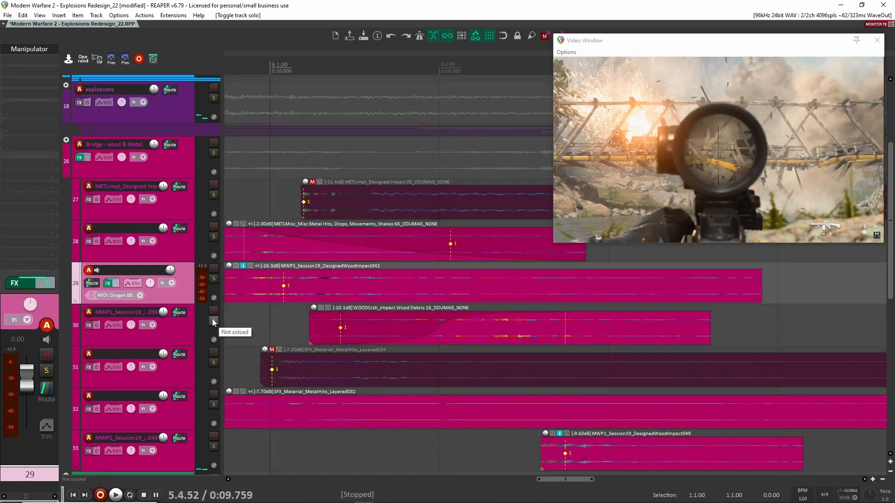
pyautogui.click(213, 320)
pyautogui.click(198, 334)
pyautogui.click(277, 328)
pyautogui.press('space')
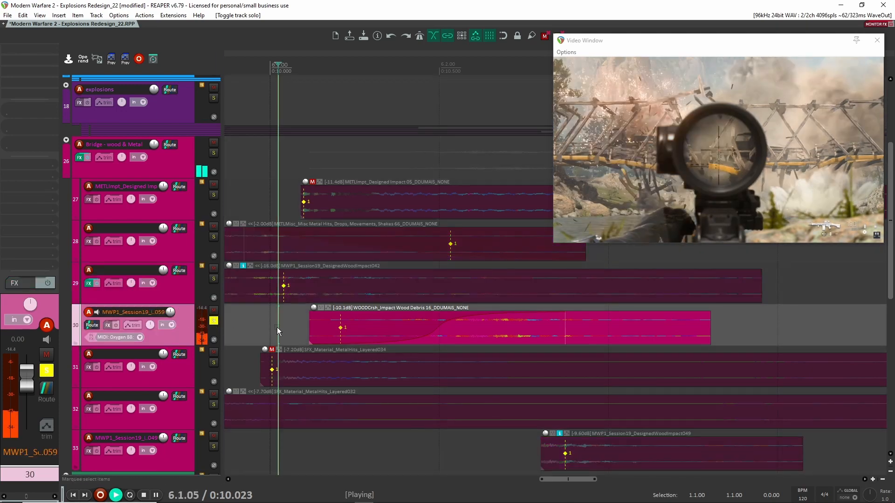
pyautogui.press('space')
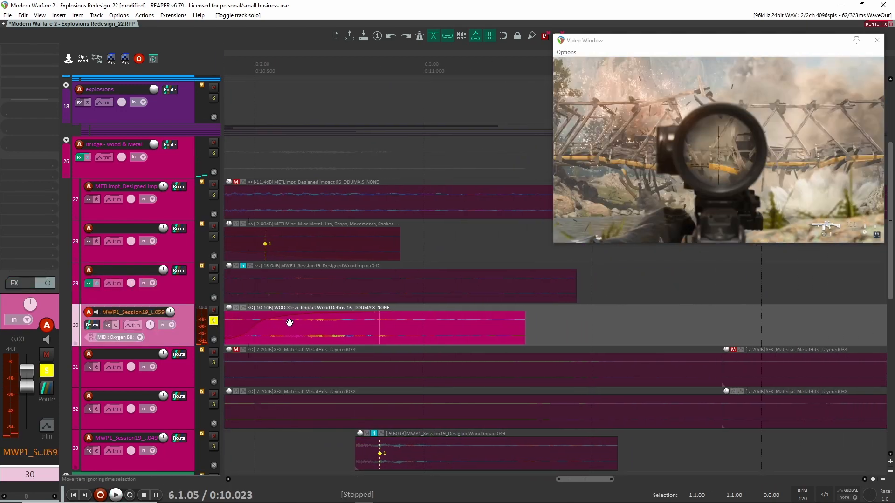
# Step: Move the solo to track 32 and play its SFX_Material_MetalHits_Layered032 clip from about 0:09.644
pyautogui.click(211, 275)
pyautogui.press('space')
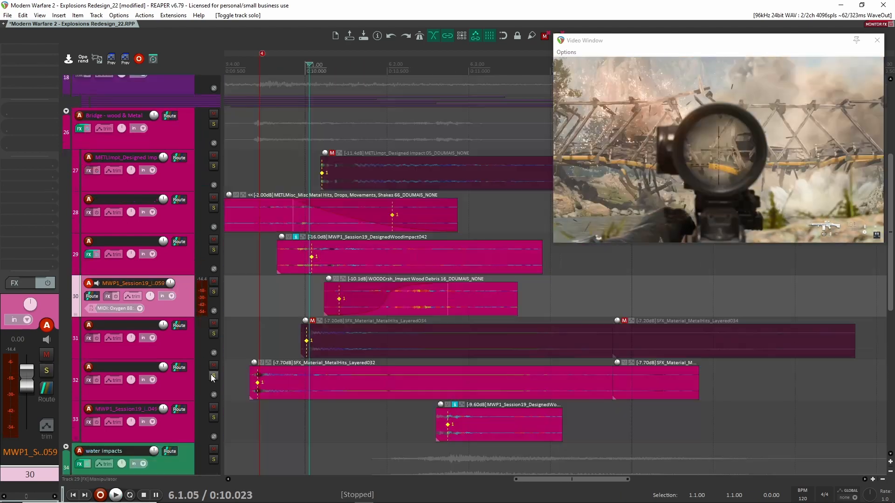
pyautogui.click(214, 374)
pyautogui.click(248, 338)
pyautogui.press('space')
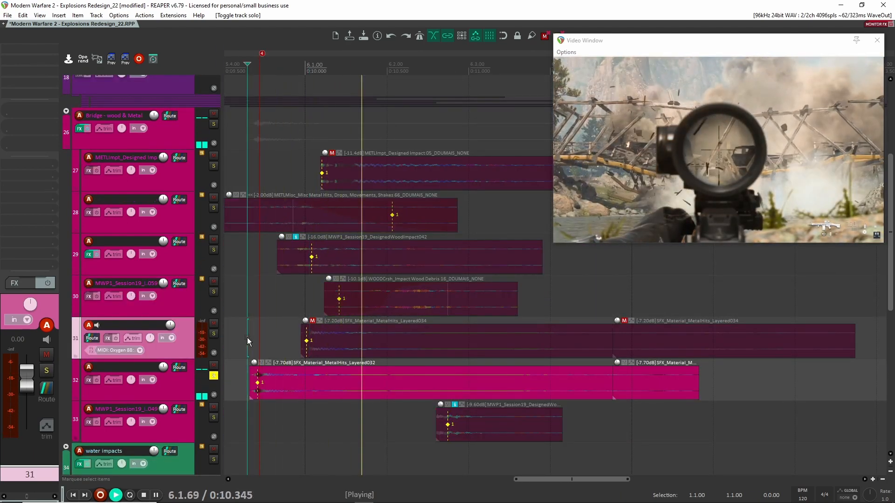
pyautogui.press('space')
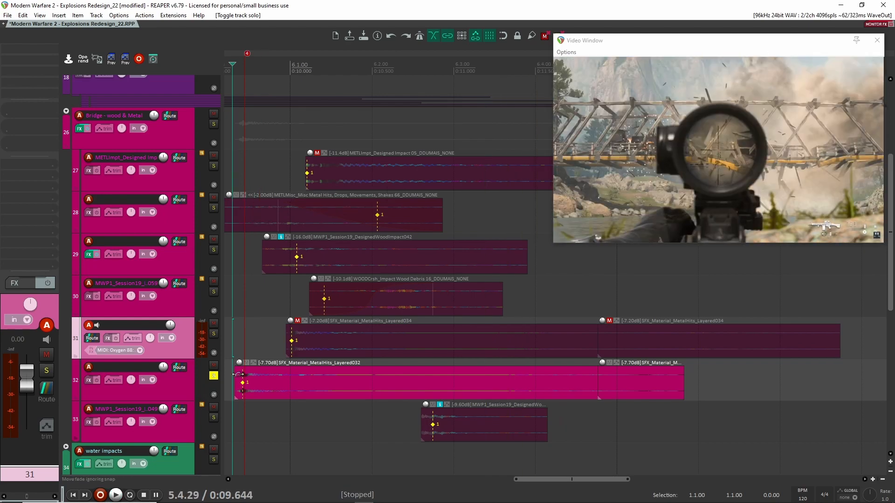
# Step: Move the solo to track 33 and play its MWP1_Session19_DesignedWoodImpact049 clip from about 0:10.746
pyautogui.click(213, 419)
pyautogui.click(436, 424)
pyautogui.press('space')
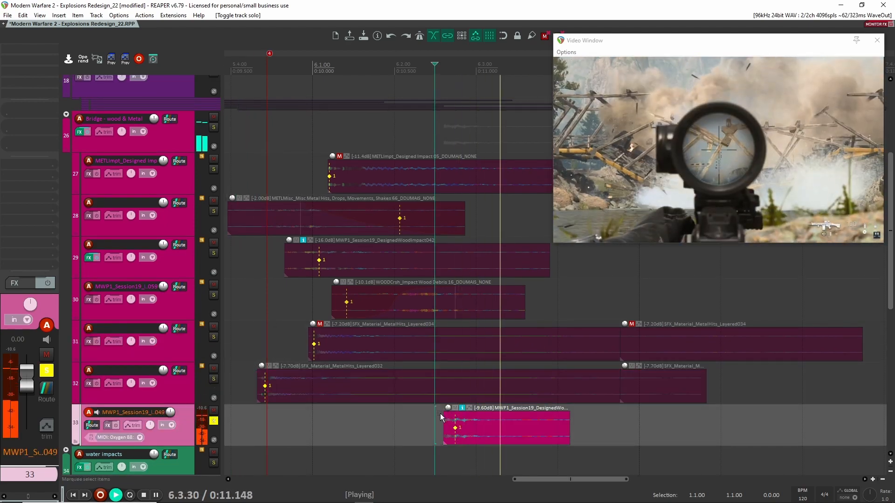
pyautogui.press('space')
# Step: Clear the solo, mute the Bridge - wood & Metal folder, and play the mix without it from about 0:09.360
pyautogui.scroll(4, 236, 321)
pyautogui.scroll(-3, 236, 321)
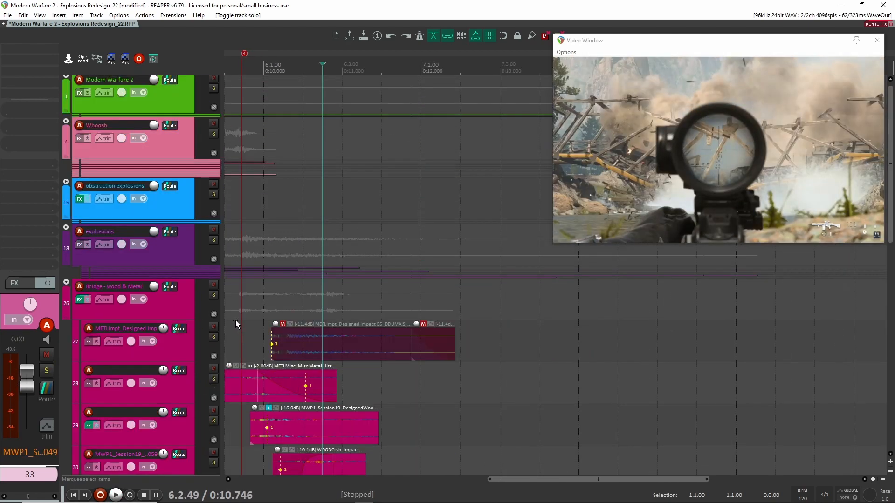
pyautogui.moveTo(236, 321); pyautogui.dragTo(451, 316)
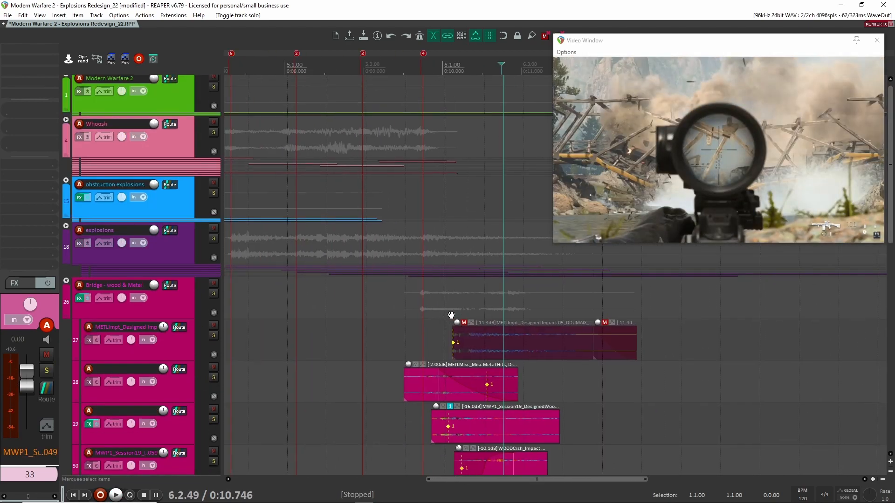
pyautogui.click(213, 282)
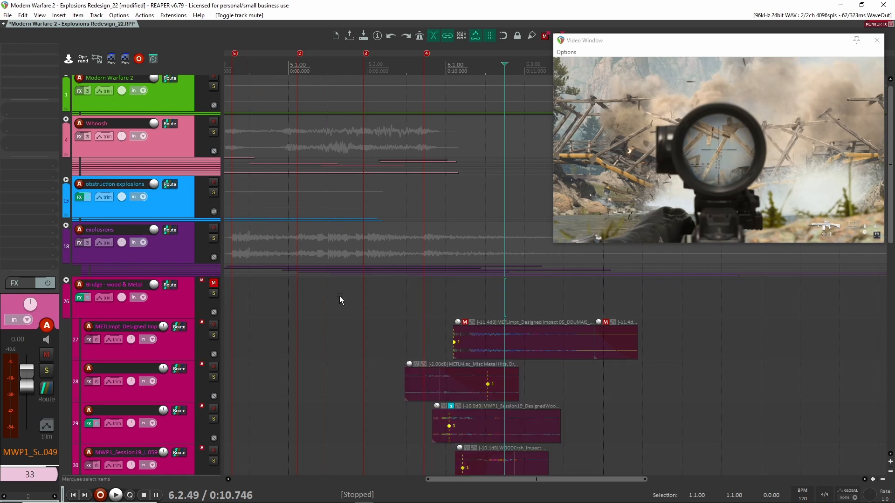
pyautogui.click(321, 301)
pyautogui.scroll(-3, 357, 325)
pyautogui.scroll(3, 357, 325)
pyautogui.click(395, 262)
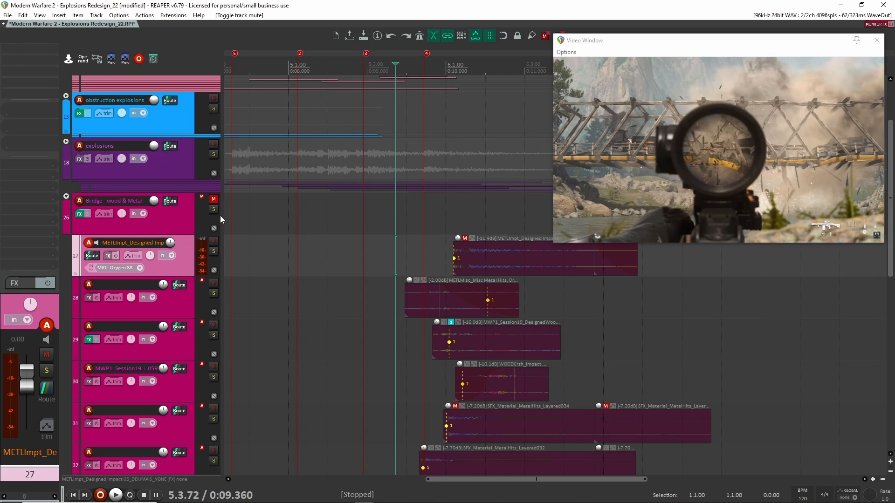
pyautogui.click(363, 232)
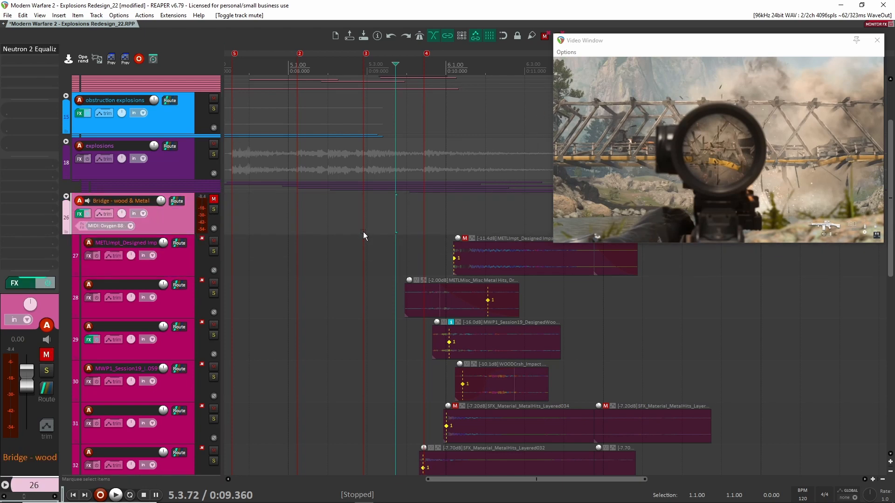
pyautogui.press('space')
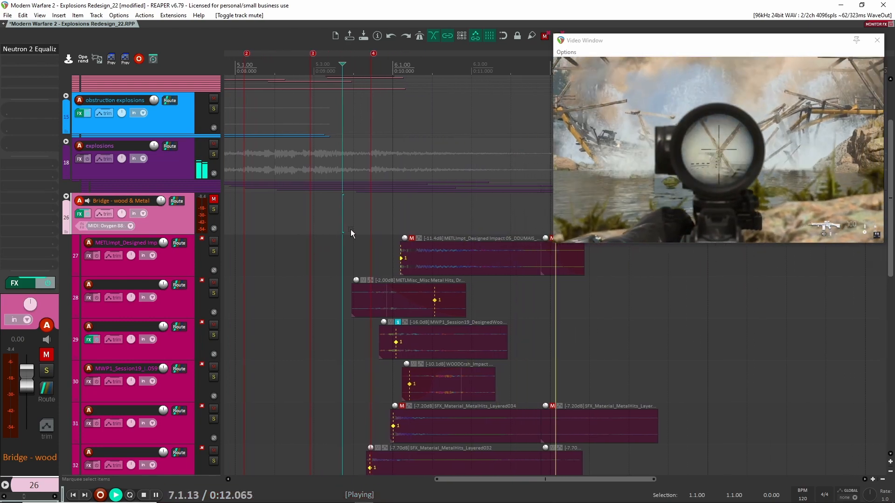
pyautogui.press('space')
# Step: Unmute the Bridge - wood & Metal folder and replay the full mix from about 0:09.360
pyautogui.click(214, 198)
pyautogui.press('space')
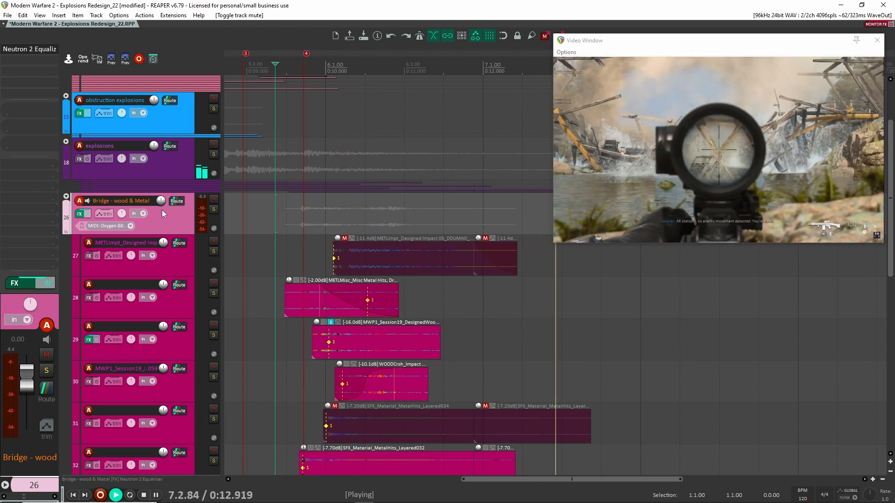
pyautogui.press('space')
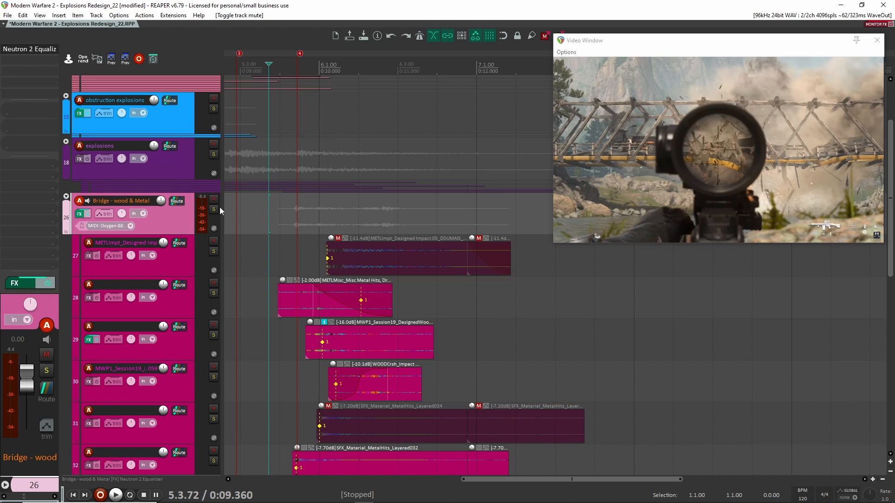
# Step: Collapse the Bridge - wood & Metal folder, and solo and expand the water impacts folder
pyautogui.click(66, 194)
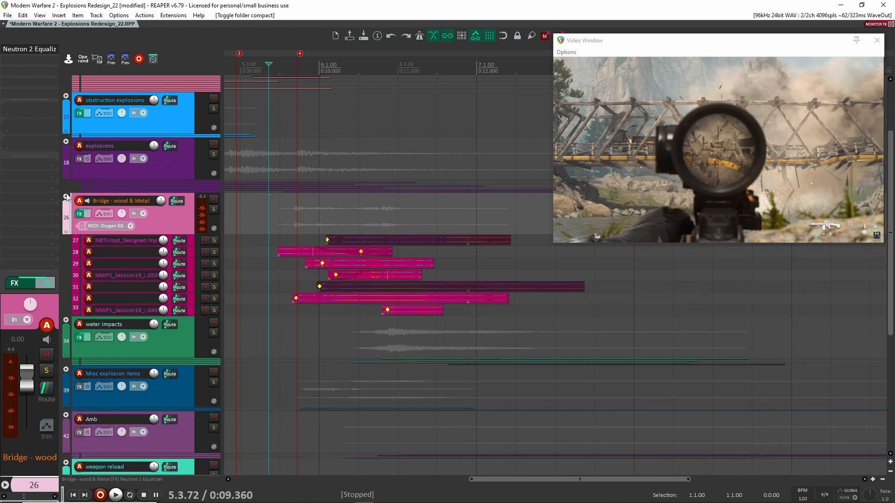
pyautogui.click(217, 198)
pyautogui.click(215, 198)
pyautogui.click(214, 265)
pyautogui.click(66, 251)
pyautogui.scroll(-3, 282, 283)
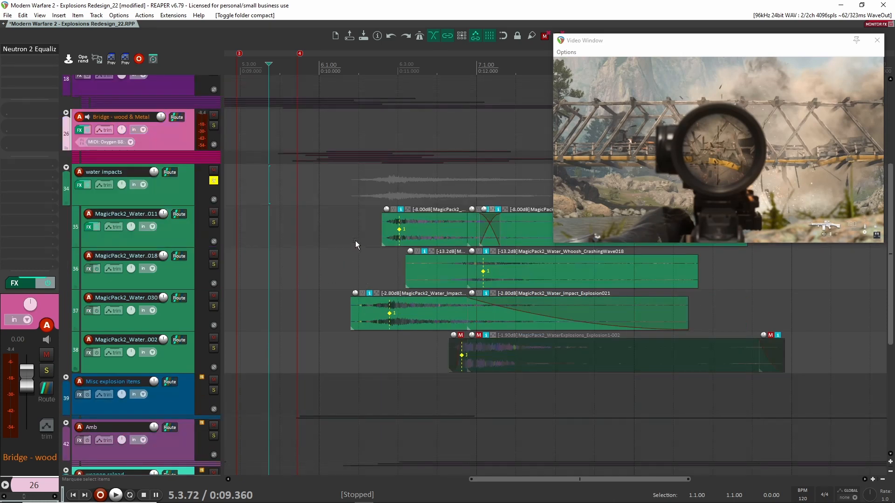
# Step: Play the soloed water impacts folder from about 0:10.295
pyautogui.click(356, 238)
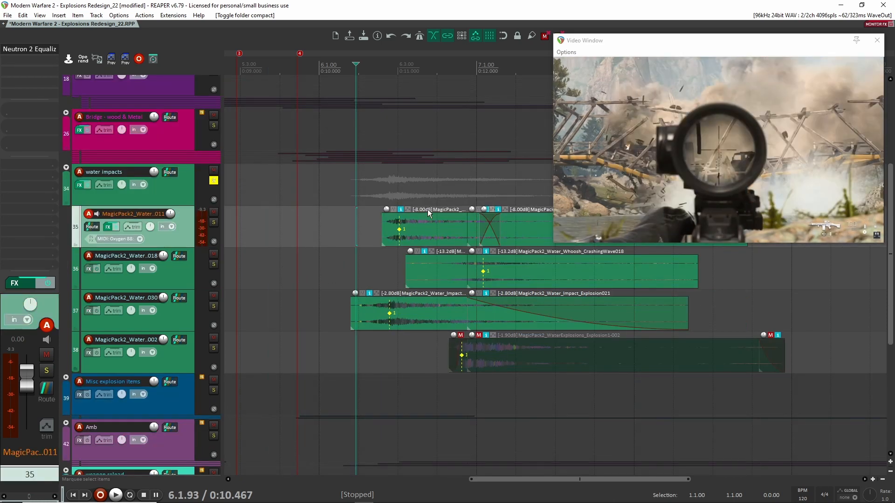
pyautogui.click(369, 232)
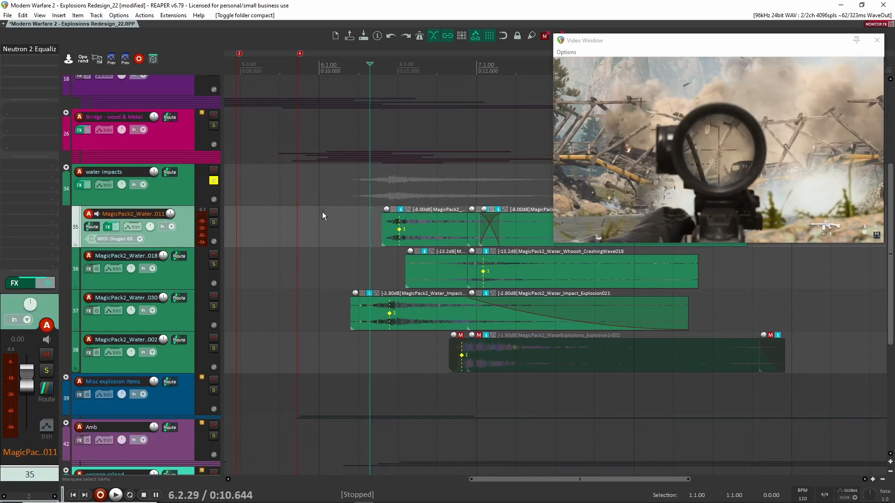
pyautogui.click(349, 217)
pyautogui.click(342, 215)
pyautogui.press('space')
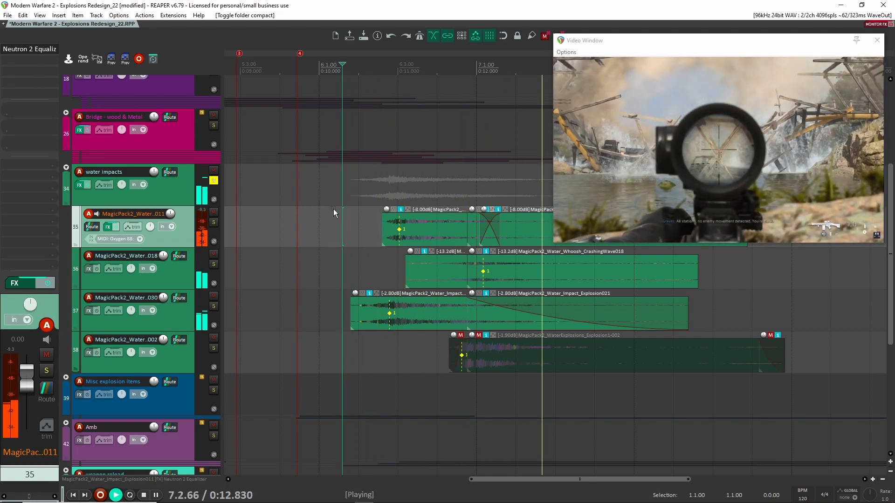
pyautogui.press('space')
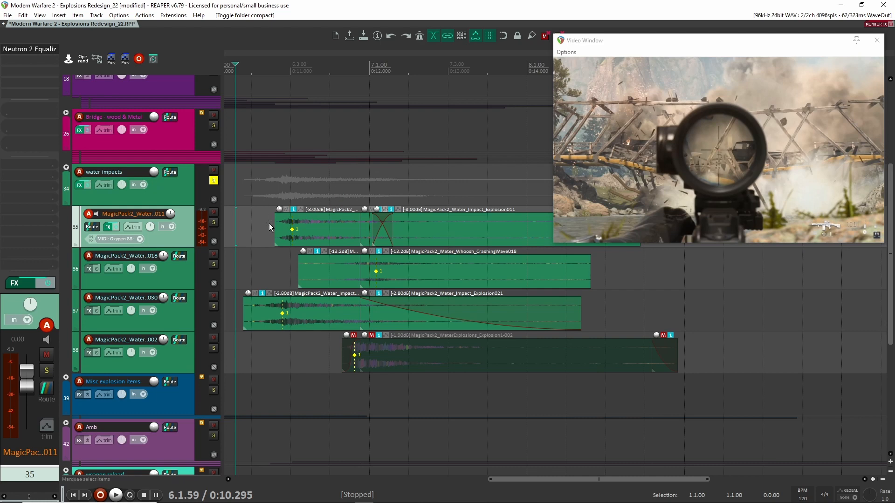
# Step: Move the solo from the water impacts folder to track 35 and play its MagicPack2_Water_Impact_Explosion011 clip from about 0:10.778
pyautogui.click(253, 251)
pyautogui.click(253, 214)
pyautogui.click(245, 209)
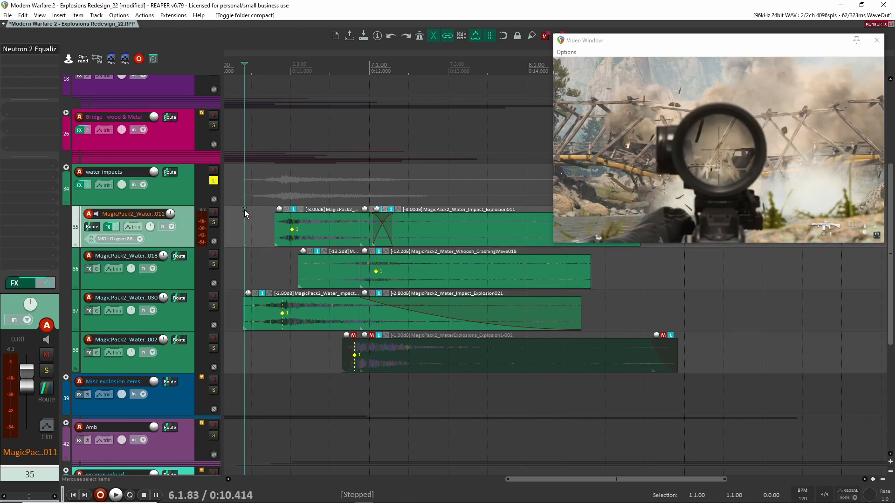
pyautogui.scroll(3, 245, 210)
pyautogui.click(213, 181)
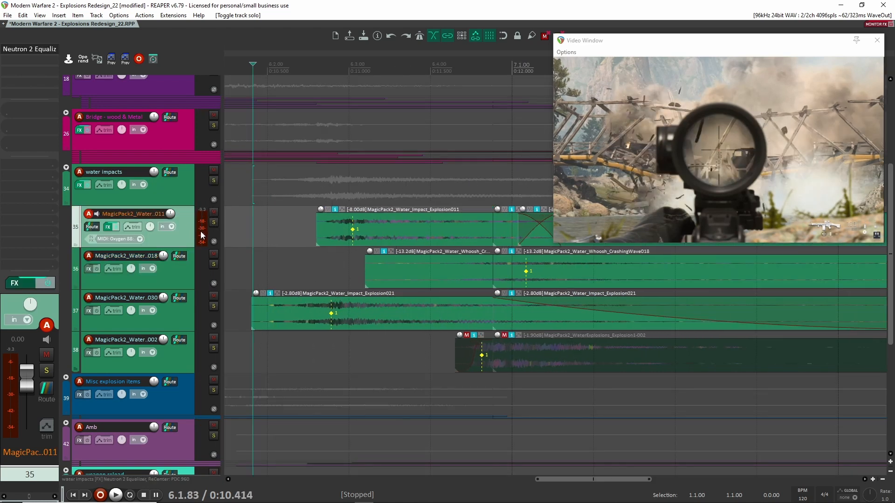
pyautogui.click(213, 222)
pyautogui.click(354, 178)
pyautogui.hscroll(3, 354, 178)
pyautogui.click(235, 180)
pyautogui.press('space')
pyautogui.scroll(-3, 276, 180)
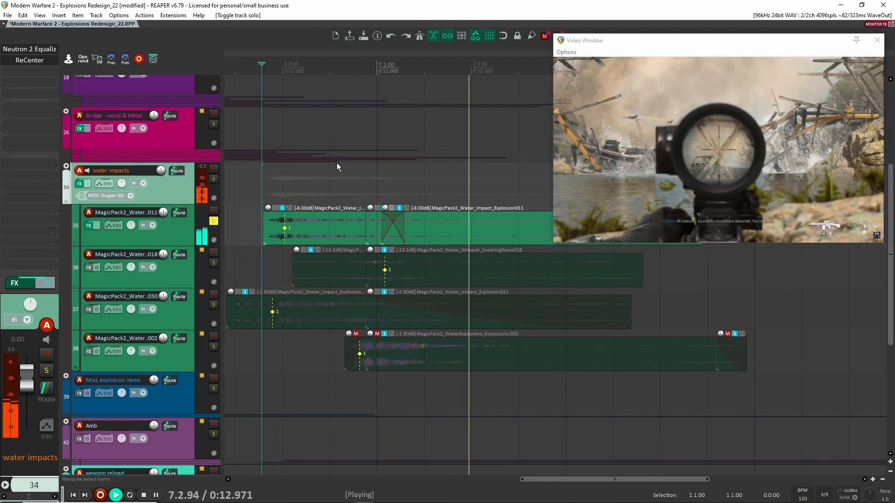
# Step: Stop playback and inspect the Neutron 2 Equalizer settings on track 35
pyautogui.click(180, 225)
pyautogui.press('space')
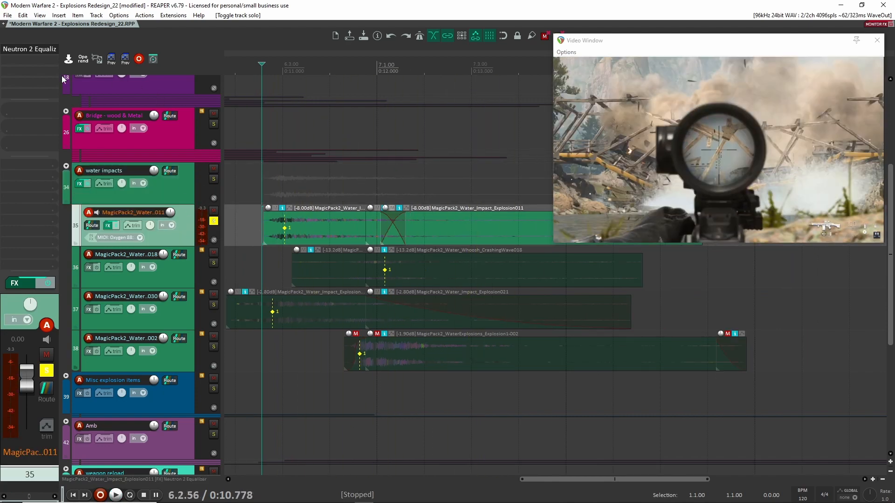
pyautogui.click(36, 49)
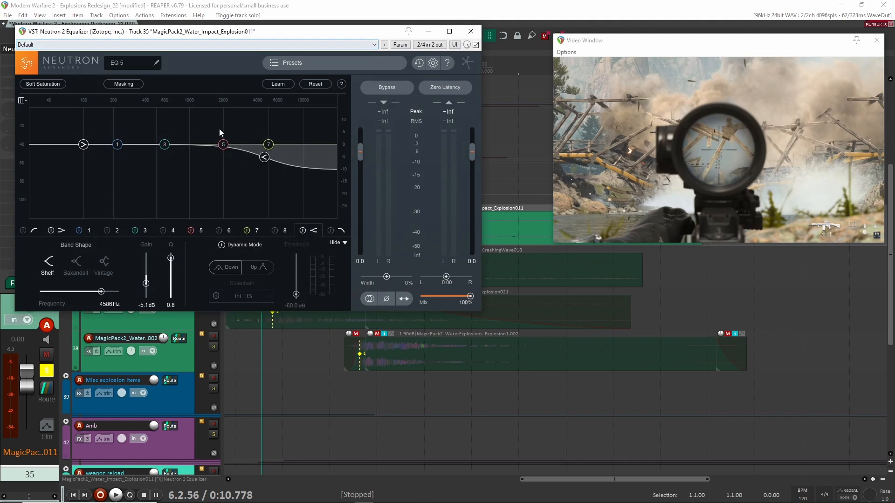
pyautogui.click(470, 31)
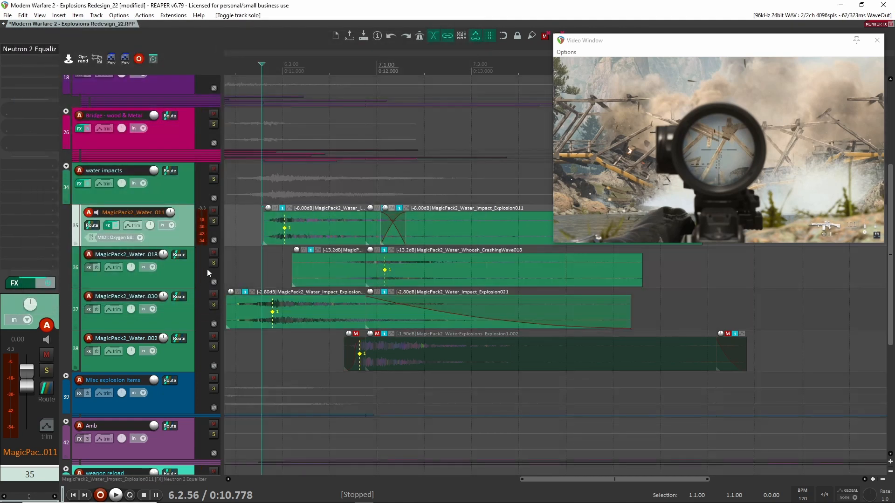
# Step: Solo track 36, play its MagicPack2_Water_Whoosh_CrashingWave018 clip twice from about 0:10.829, and clear the solo
pyautogui.click(213, 263)
pyautogui.press('space')
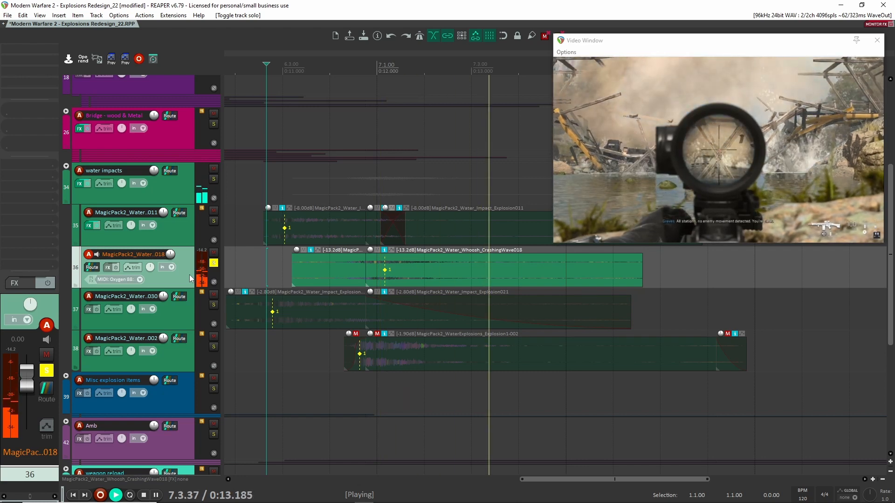
pyautogui.press('space')
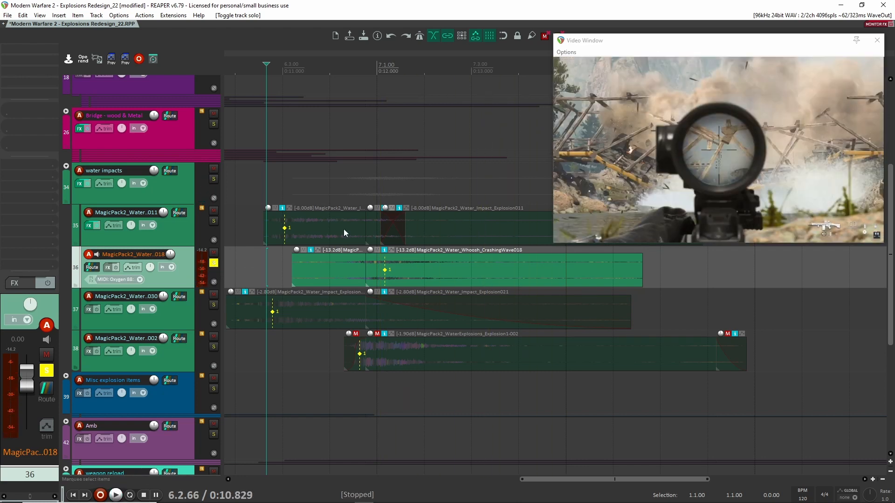
pyautogui.press('space')
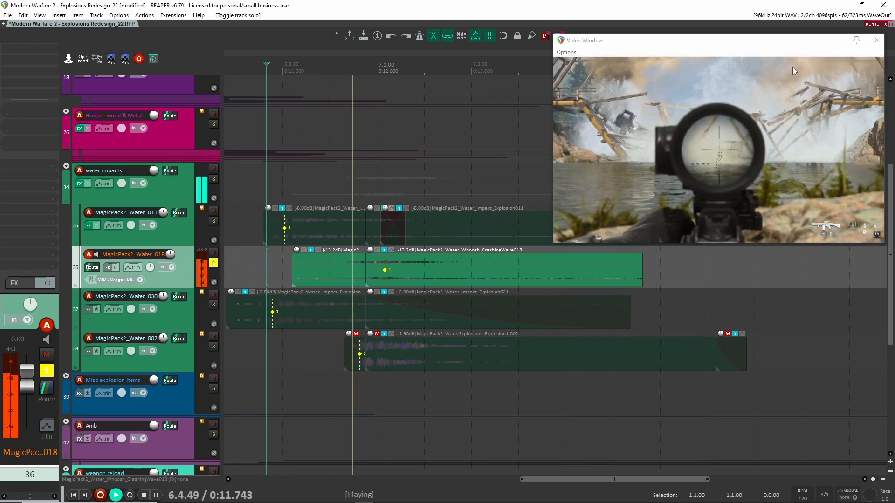
pyautogui.click(213, 263)
pyautogui.press('space')
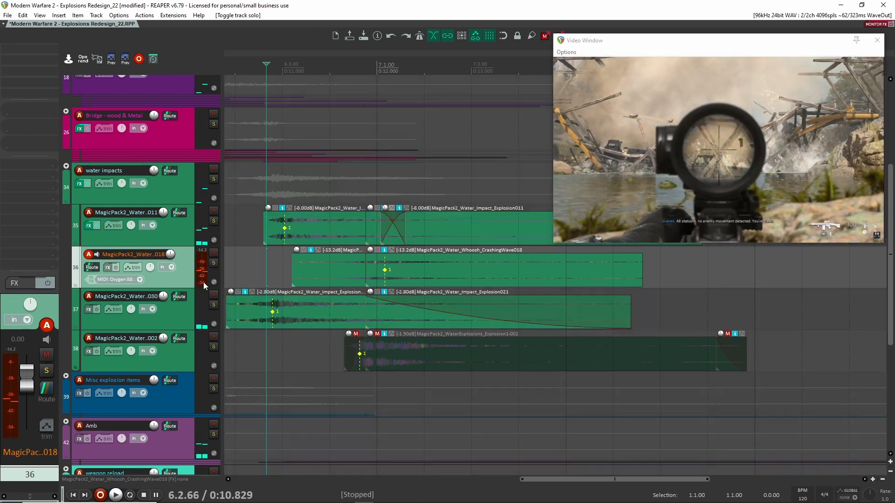
# Step: Solo track 37 and play its MagicPack2_Water_Impact_Explosion021 clip twice from about 0:10.380
pyautogui.click(197, 314)
pyautogui.click(216, 304)
pyautogui.moveTo(236, 274); pyautogui.dragTo(279, 272)
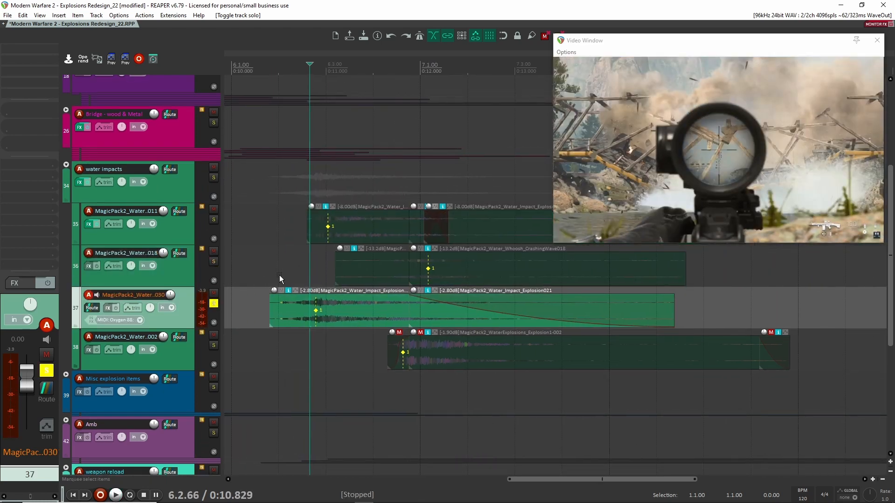
pyautogui.click(267, 270)
pyautogui.press('space')
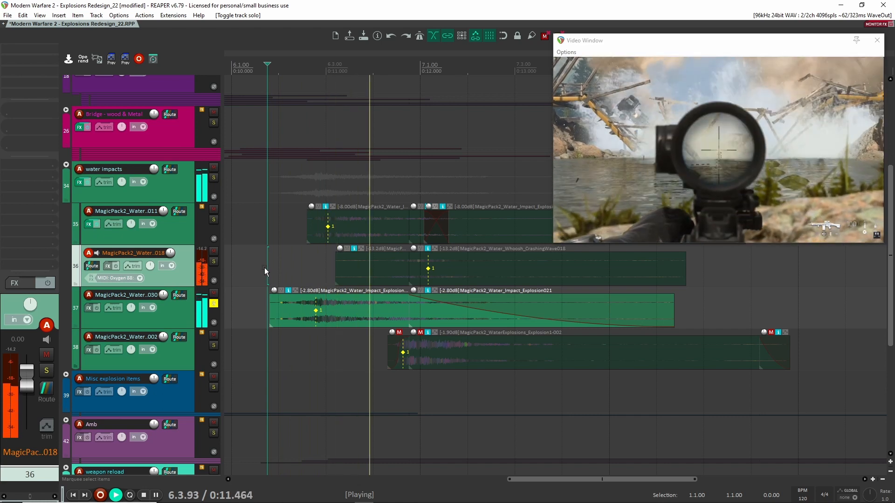
pyautogui.press('space')
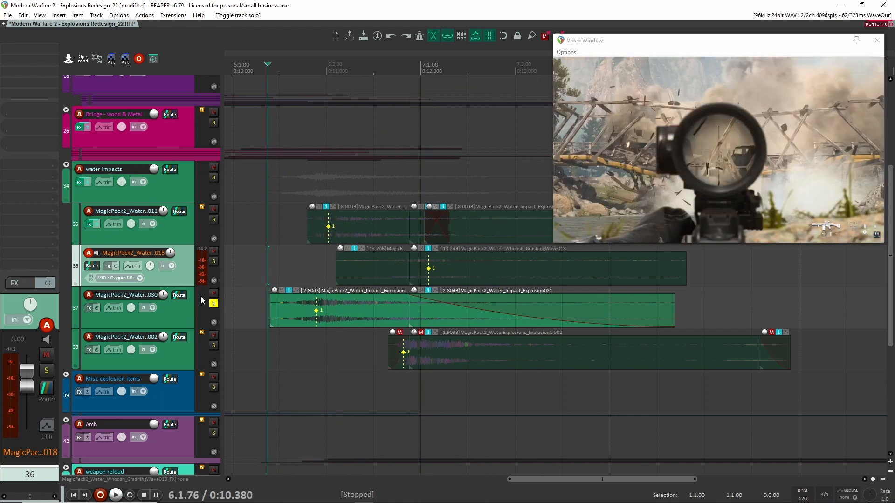
pyautogui.click(189, 314)
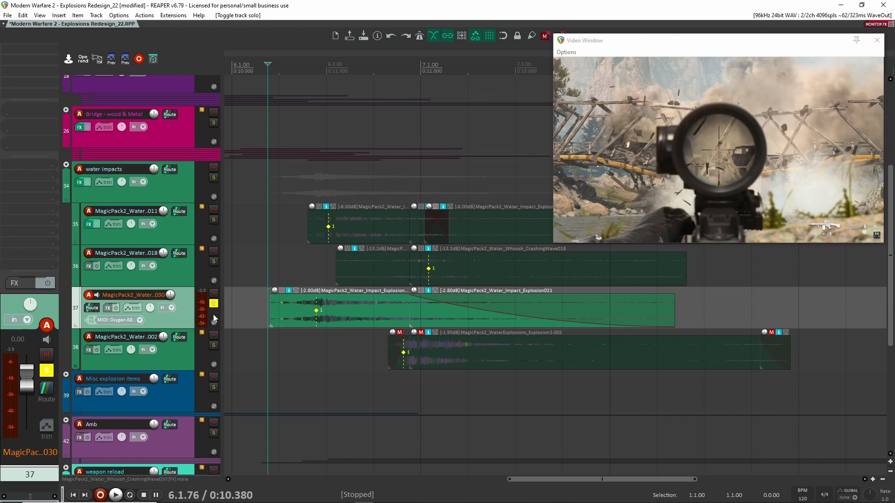
pyautogui.press('space')
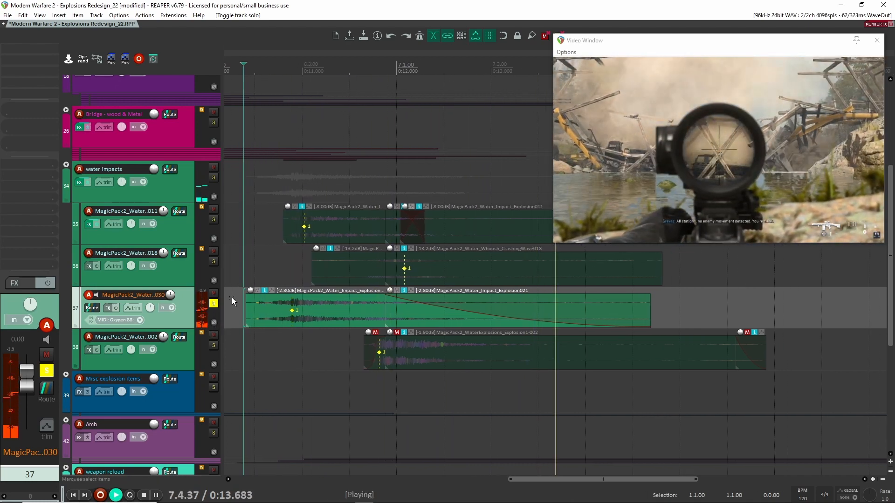
pyautogui.press('space')
# Step: Inspect the Neutron 2 Equalizer and ReCenter plug-ins on the water impacts folder track
pyautogui.click(171, 247)
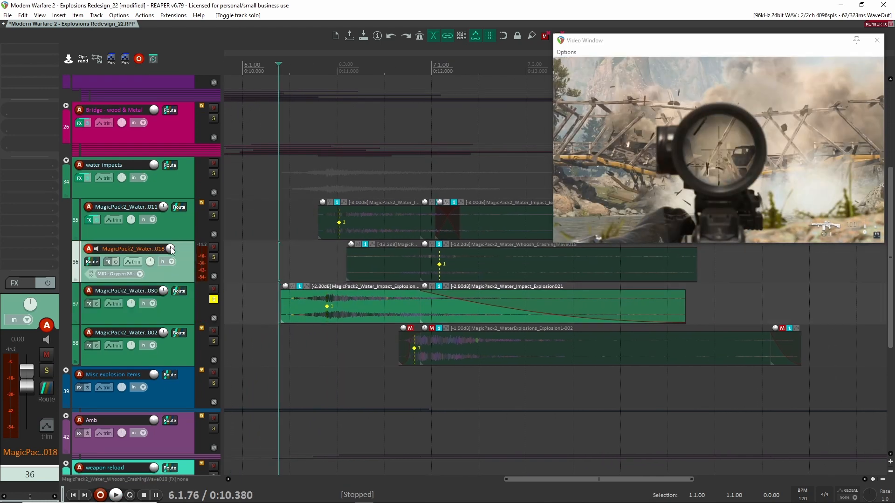
pyautogui.click(178, 231)
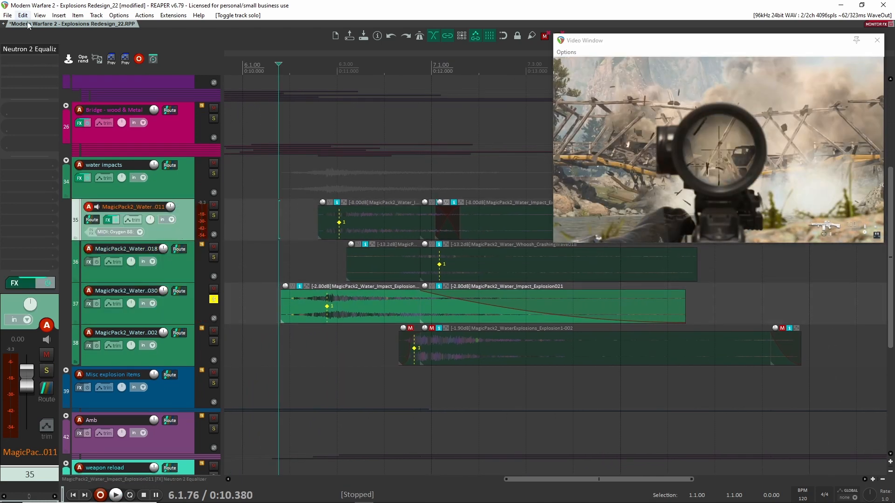
pyautogui.click(170, 190)
pyautogui.click(33, 49)
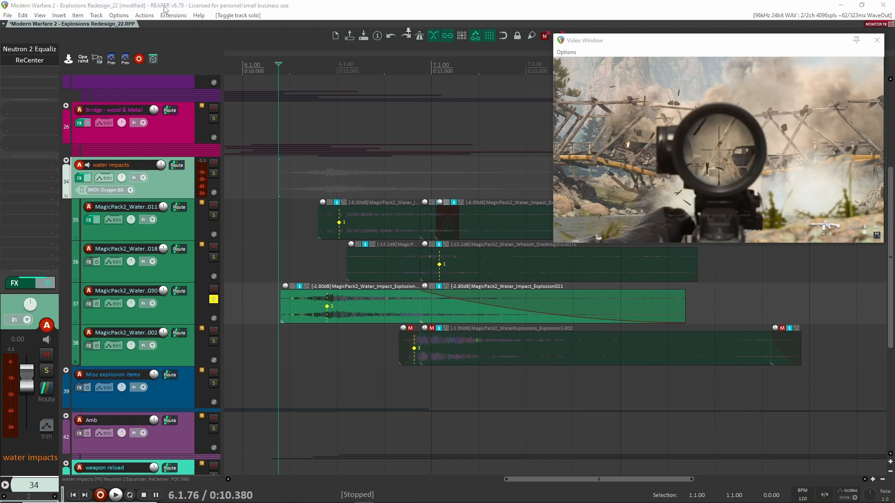
pyautogui.click(471, 34)
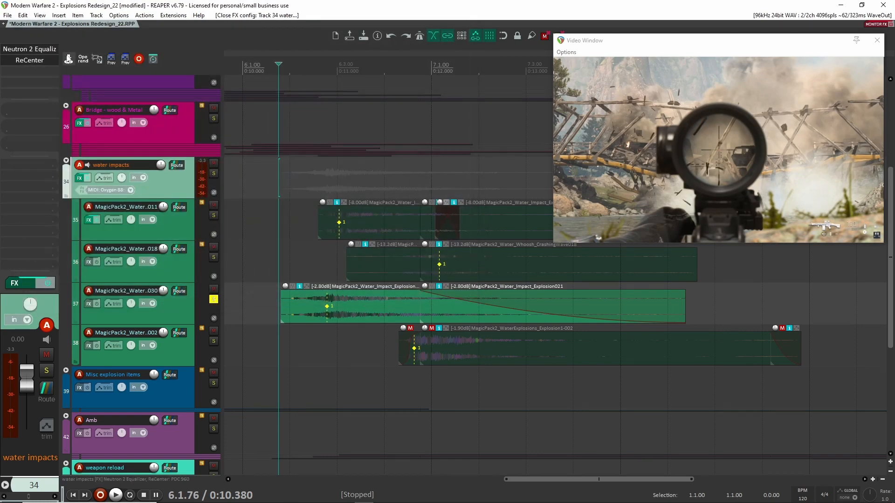
pyautogui.click(27, 60)
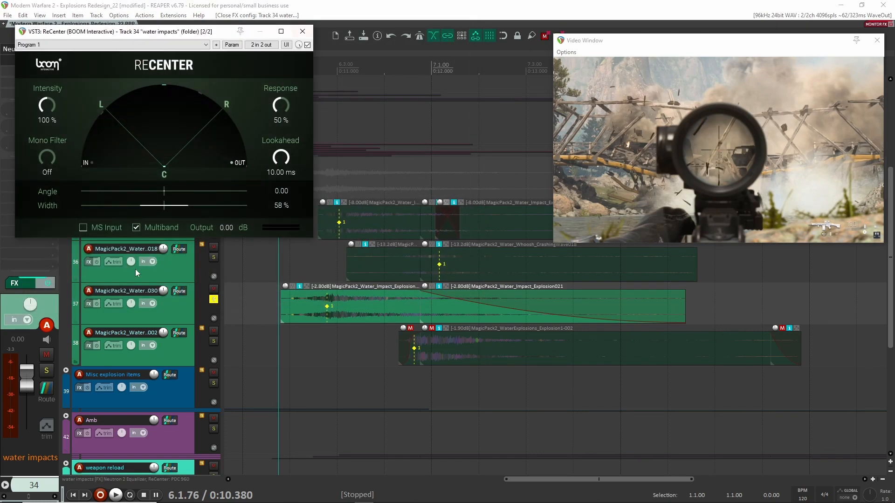
pyautogui.click(302, 32)
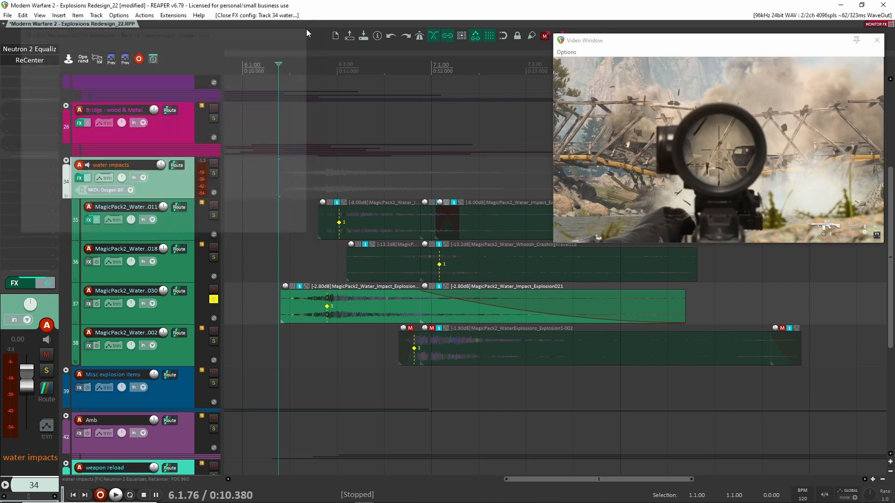
# Step: Bypass ReCenter on the water impacts folder, move the solo from track 37 to the folder, and play from about 0:10.380
pyautogui.keyDown('shift'); pyautogui.click(29, 60); pyautogui.keyUp('shift')
pyautogui.click(213, 299)
pyautogui.click(213, 174)
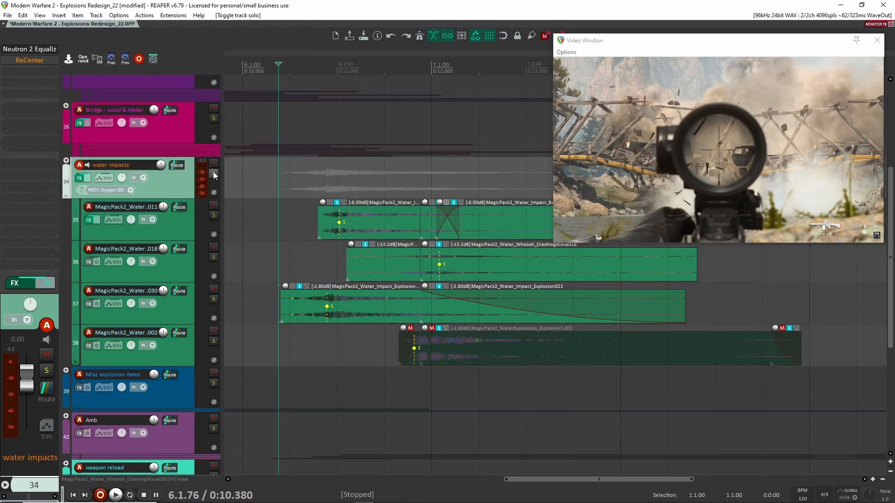
pyautogui.press('space')
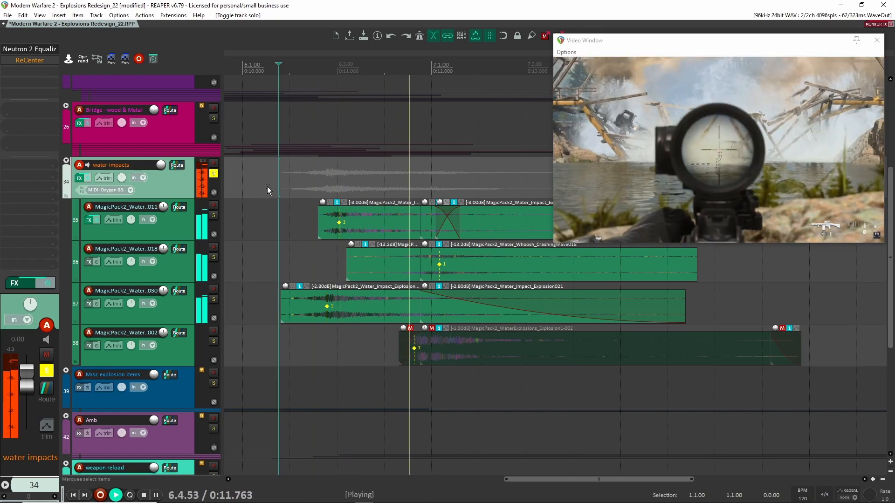
pyautogui.press('space')
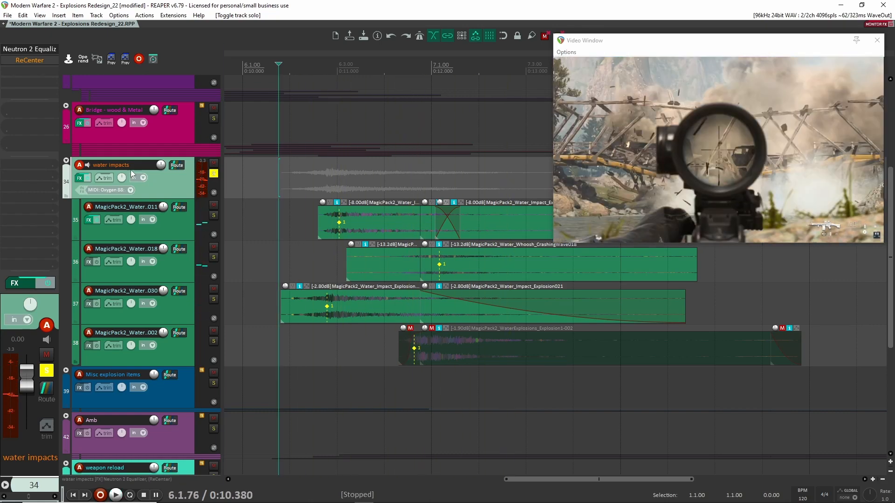
# Step: Re-enable ReCenter on the water impacts folder and replay the folder from about 0:10.380 while viewing the plug-in
pyautogui.keyDown('shift'); pyautogui.click(30, 61); pyautogui.keyUp('shift')
pyautogui.click(34, 60)
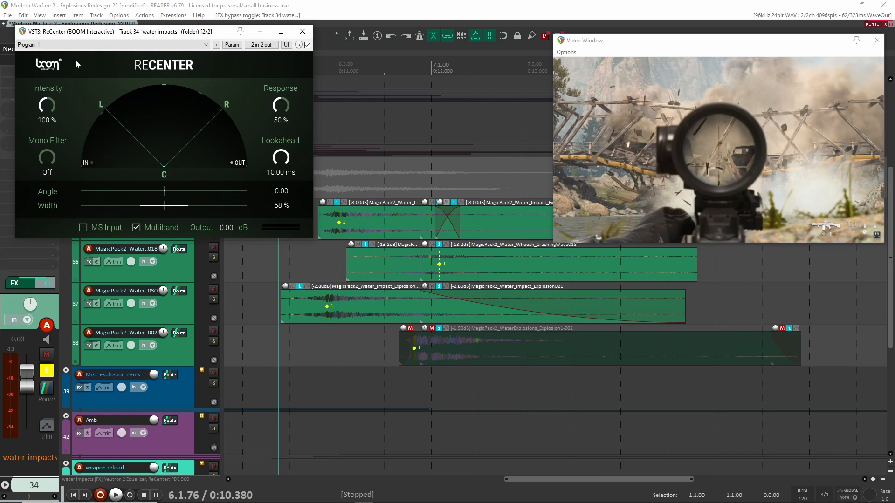
pyautogui.press('space')
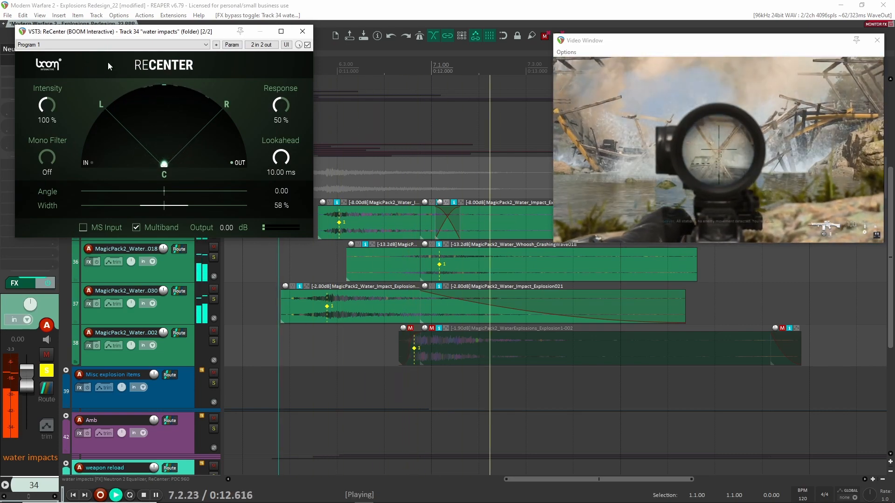
pyautogui.press('space')
pyautogui.click(300, 31)
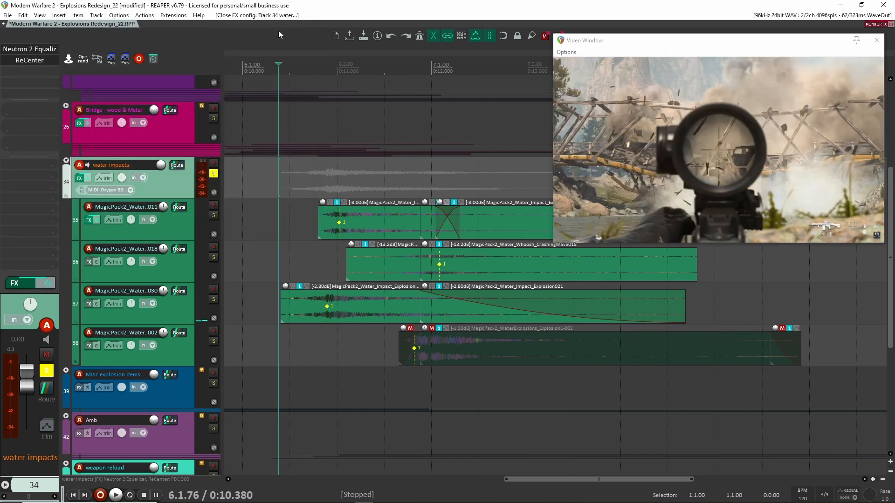
# Step: Clear the solo and collapse the water impacts folder, and expand the Misc explosion items folder
pyautogui.click(213, 173)
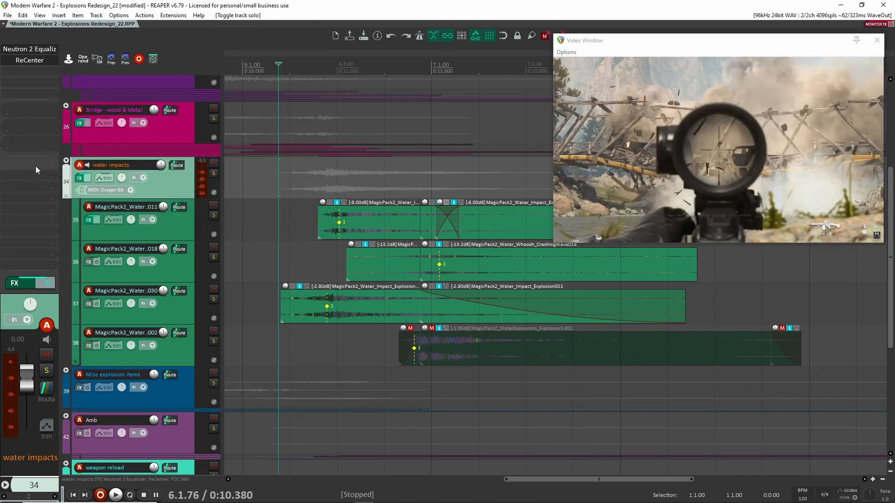
pyautogui.click(67, 160)
pyautogui.click(66, 209)
pyautogui.scroll(-3, 159, 238)
pyautogui.scroll(-3, 312, 190)
pyautogui.scroll(2, 290, 193)
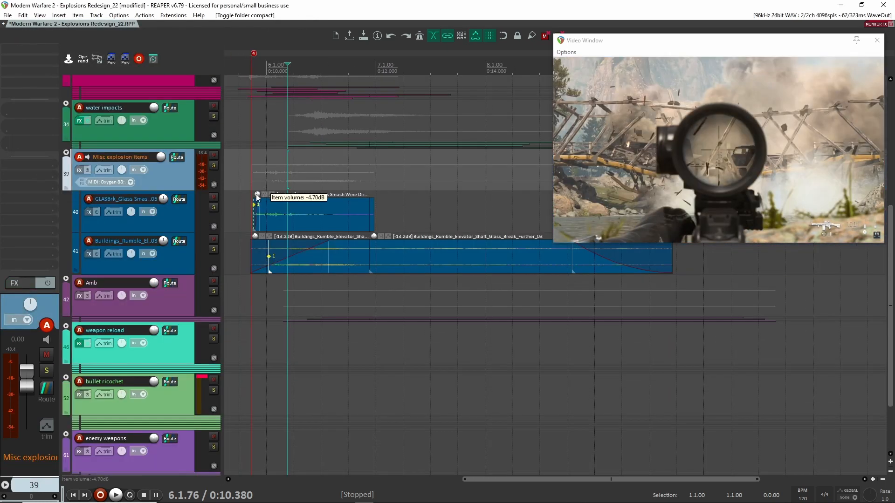
# Step: Move the solo from the Misc explosion items folder to its glass smash track and play from about 0:09.736
pyautogui.moveTo(254, 197); pyautogui.dragTo(366, 217)
pyautogui.click(214, 184)
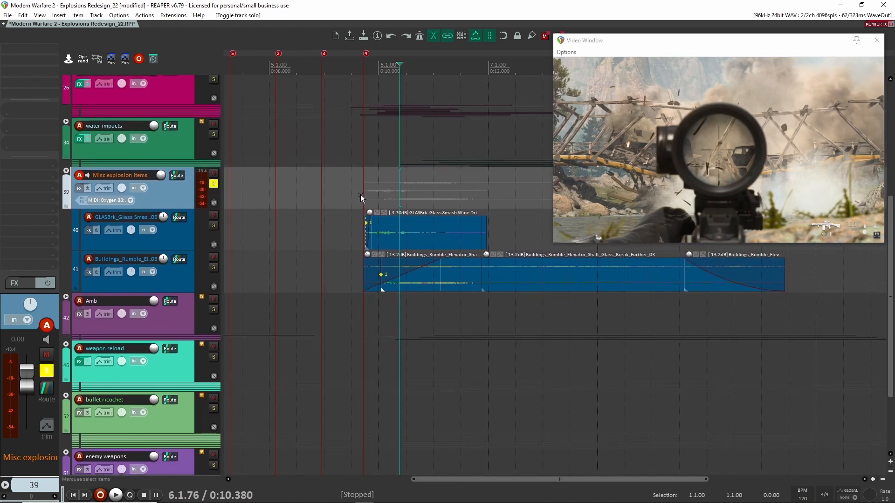
pyautogui.click(360, 195)
pyautogui.click(213, 225)
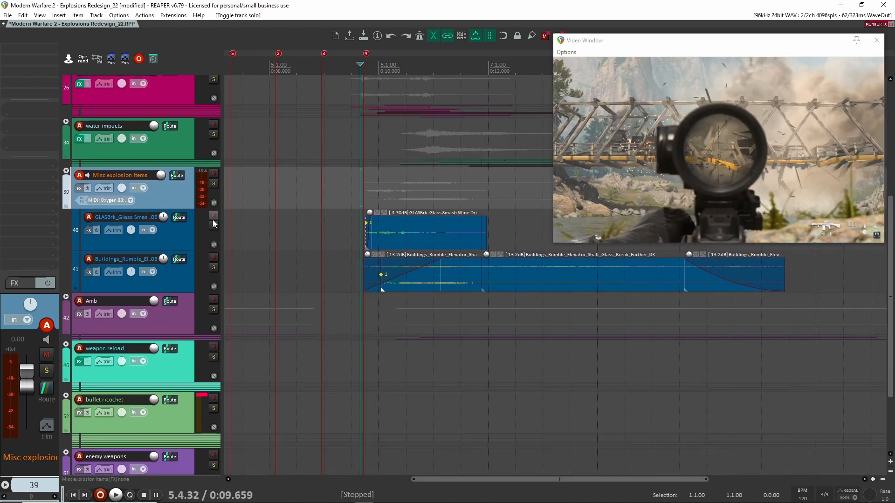
pyautogui.press('space')
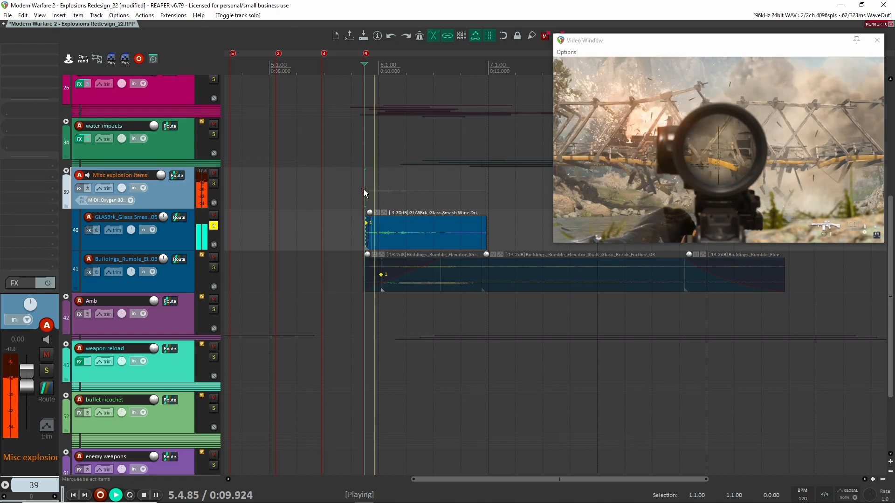
pyautogui.press('space')
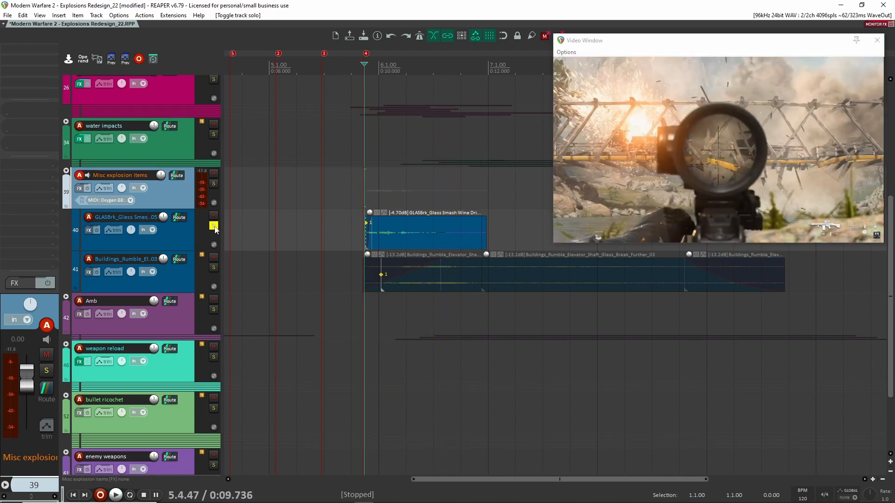
# Step: Solo the Buildings_Rumble elevator shaft track instead of the glass smash, play it from about 0:09.599, and examine its items
pyautogui.click(213, 226)
pyautogui.click(214, 267)
pyautogui.click(356, 205)
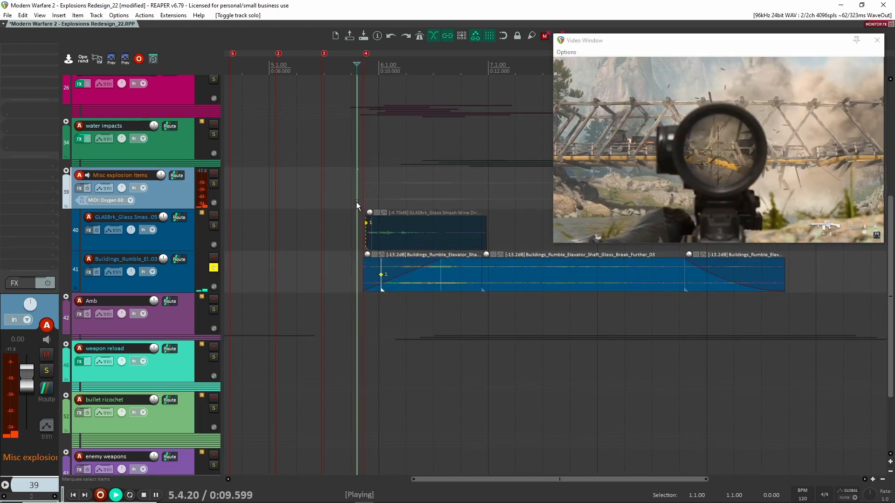
pyautogui.click(179, 283)
pyautogui.press('space')
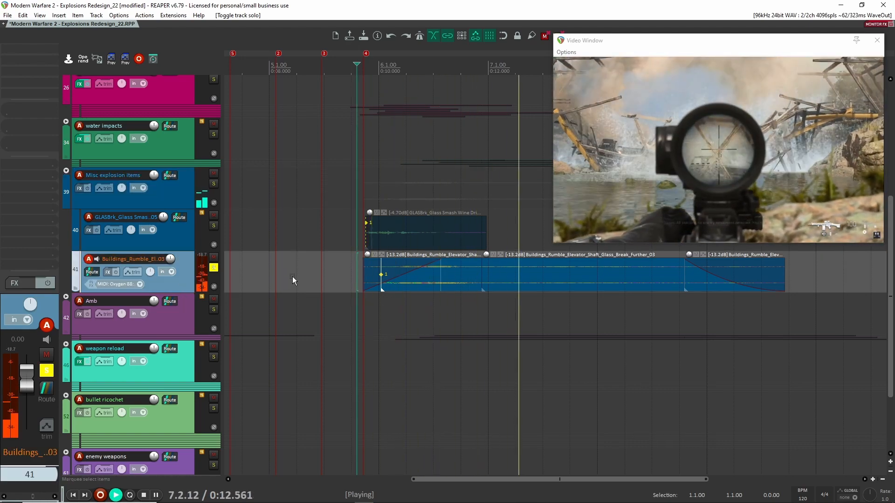
pyautogui.press('space')
pyautogui.scroll(1, 490, 276)
pyautogui.scroll(1, 491, 276)
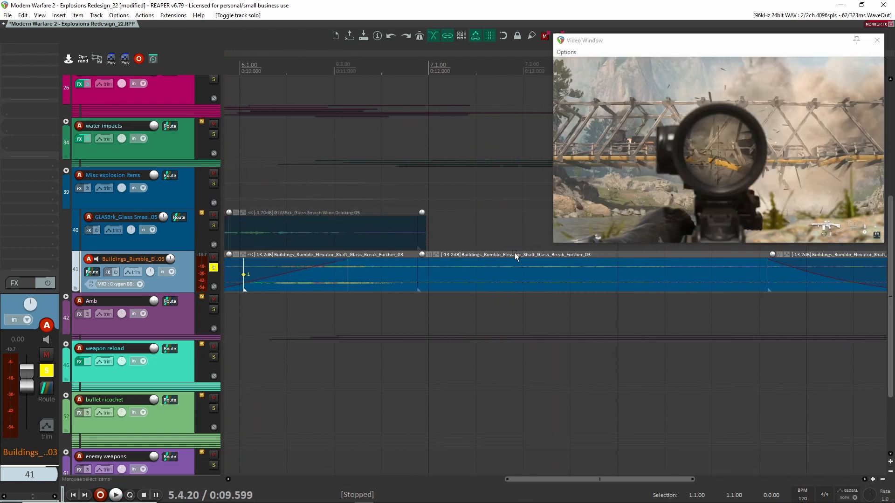
# Step: Clear the solo and collapse the Misc explosion items folder, and expand the Amb folder
pyautogui.click(213, 268)
pyautogui.scroll(-5, 280, 228)
pyautogui.moveTo(273, 211); pyautogui.dragTo(374, 237)
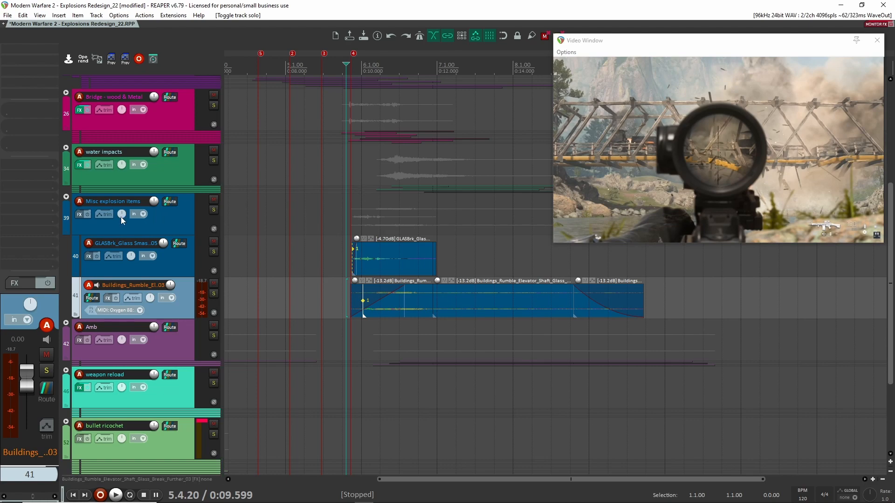
pyautogui.click(66, 197)
pyautogui.scroll(-3, 291, 297)
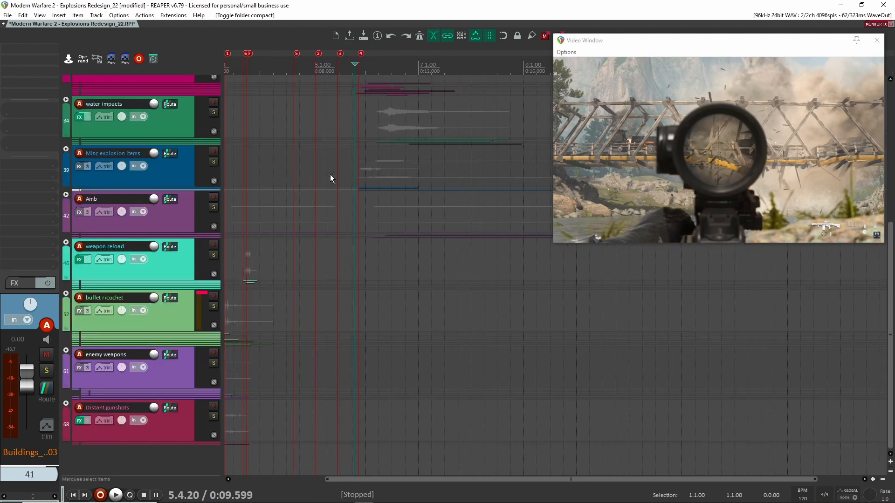
pyautogui.click(66, 195)
pyautogui.scroll(3, 351, 200)
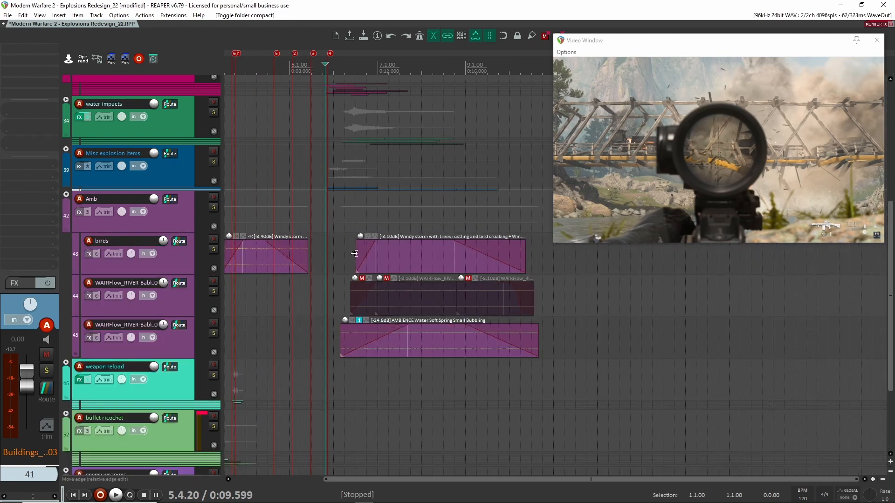
pyautogui.scroll(2, 377, 205)
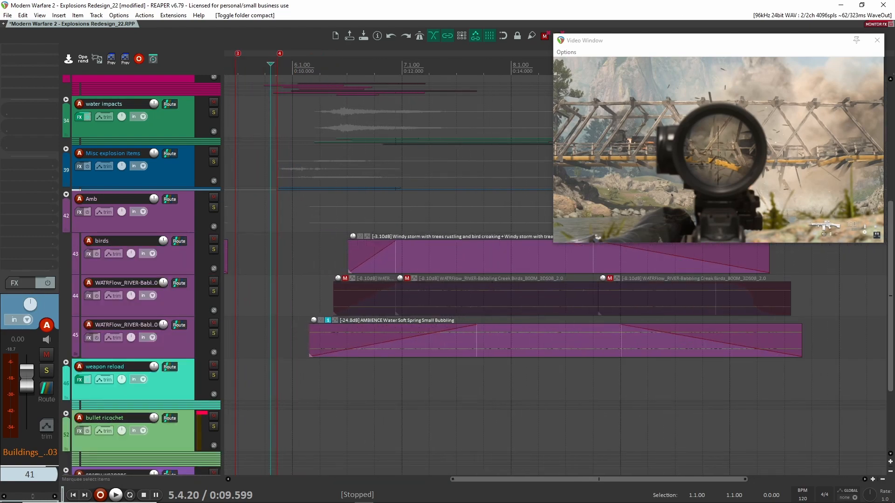
# Step: Select the AMBIENCE Water Soft Spring Small Bubbling item, and solo the Amb folder and play it from about 0:11.117
pyautogui.click(458, 343)
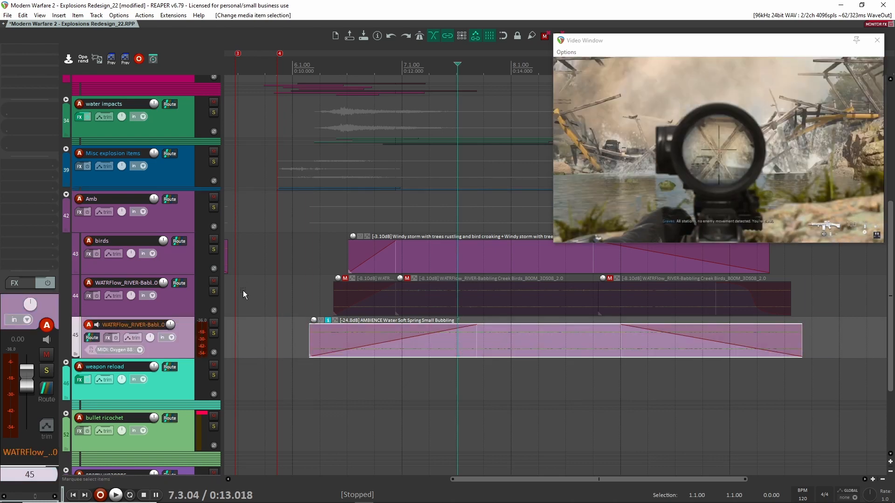
pyautogui.click(373, 212)
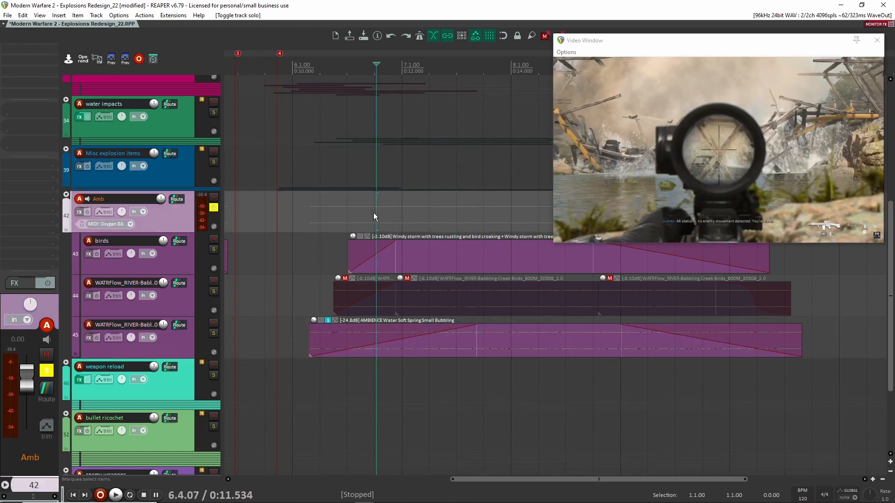
pyautogui.click(353, 209)
pyautogui.press('space')
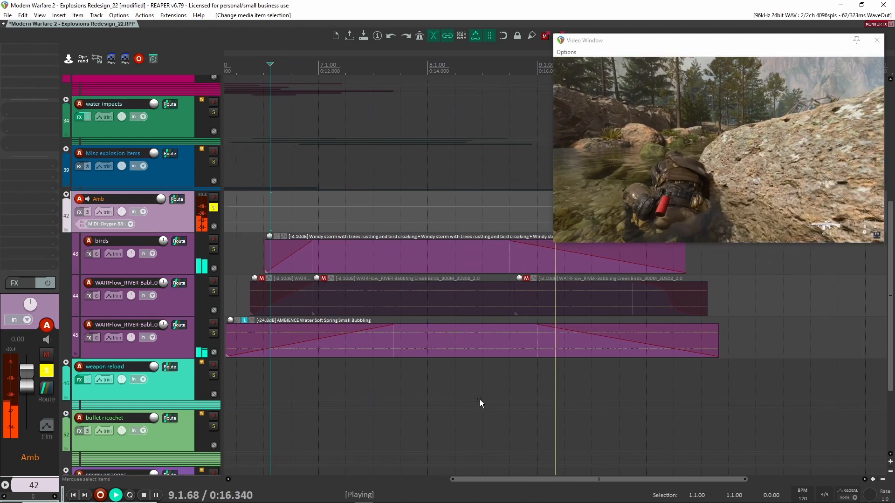
pyautogui.press('space')
# Step: Move the solo from the Amb folder to the birds track and play its earlier windy storm item from about 0:05.258
pyautogui.scroll(-5, 457, 382)
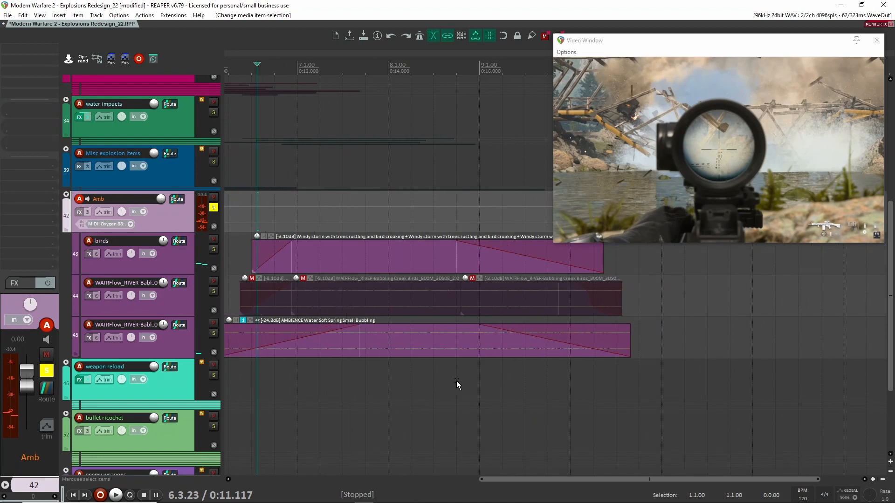
pyautogui.scroll(-3, 303, 332)
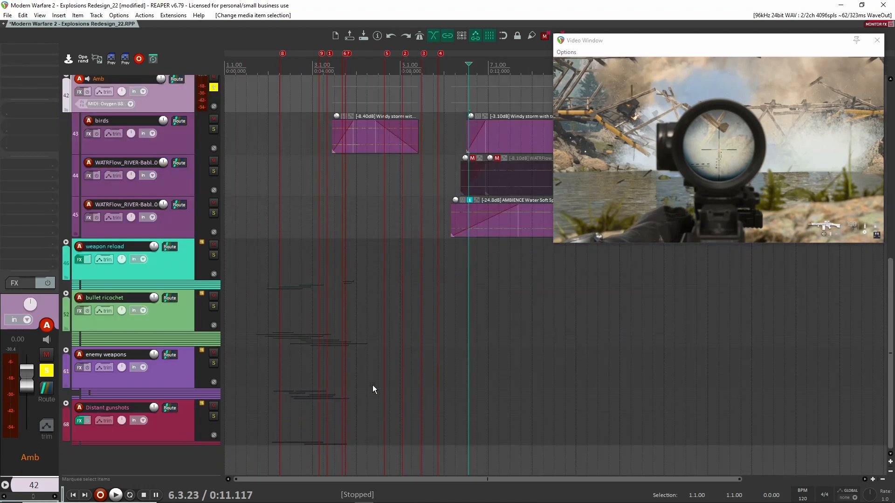
pyautogui.scroll(2, 286, 191)
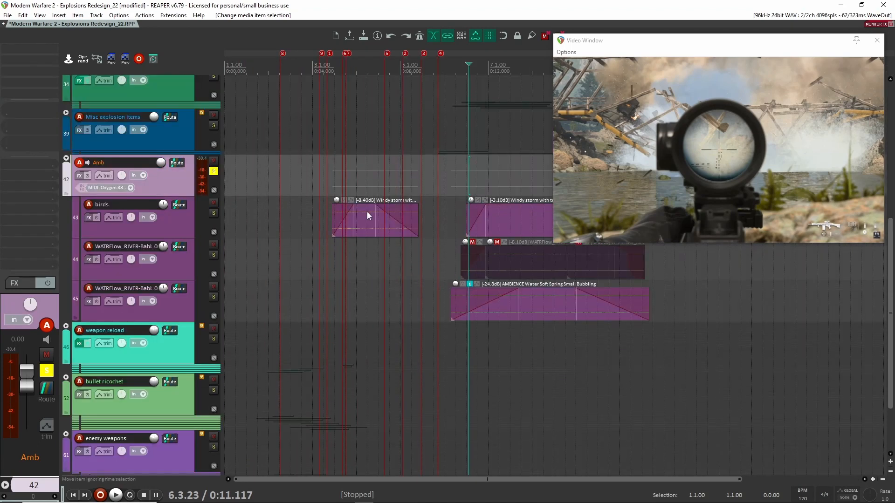
pyautogui.scroll(4, 367, 212)
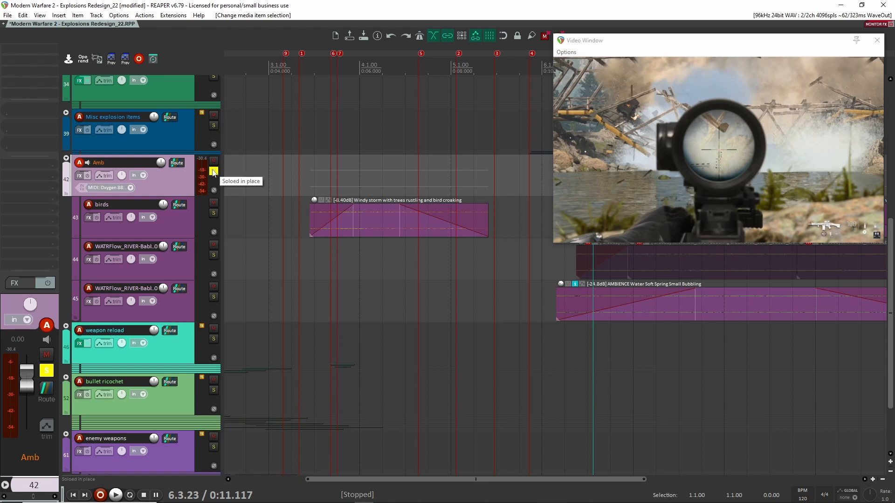
pyautogui.click(213, 172)
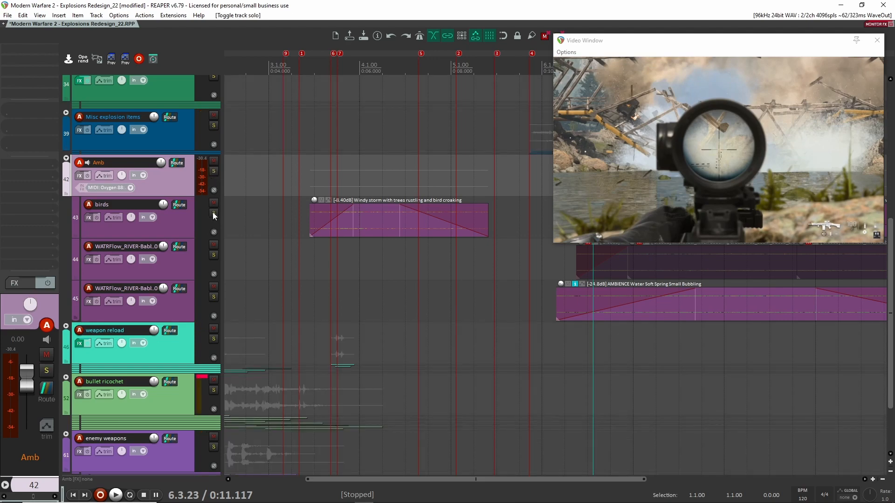
pyautogui.click(214, 213)
pyautogui.click(354, 175)
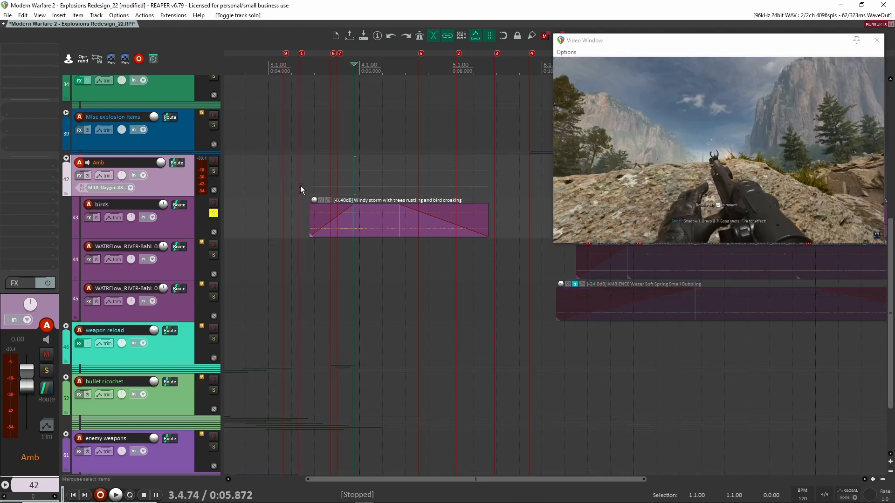
pyautogui.click(327, 170)
pyautogui.scroll(3, 334, 178)
pyautogui.scroll(5, 324, 240)
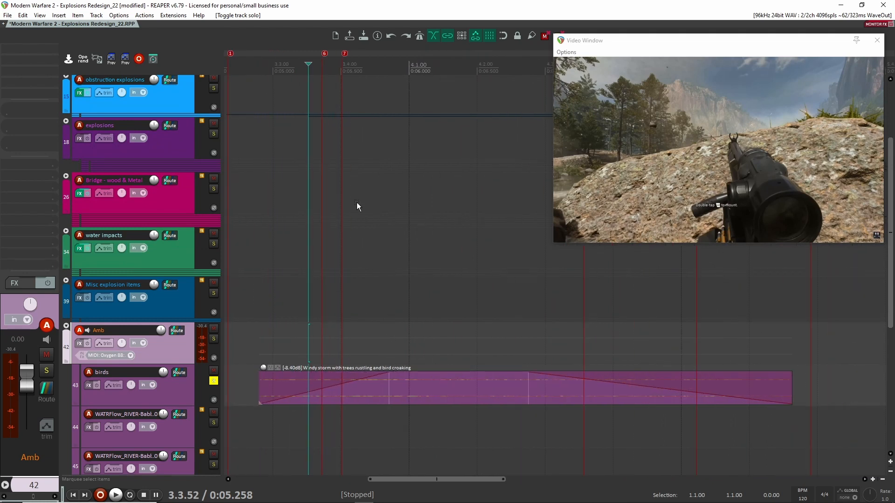
pyautogui.press('space')
pyautogui.press('space')
pyautogui.press('space')
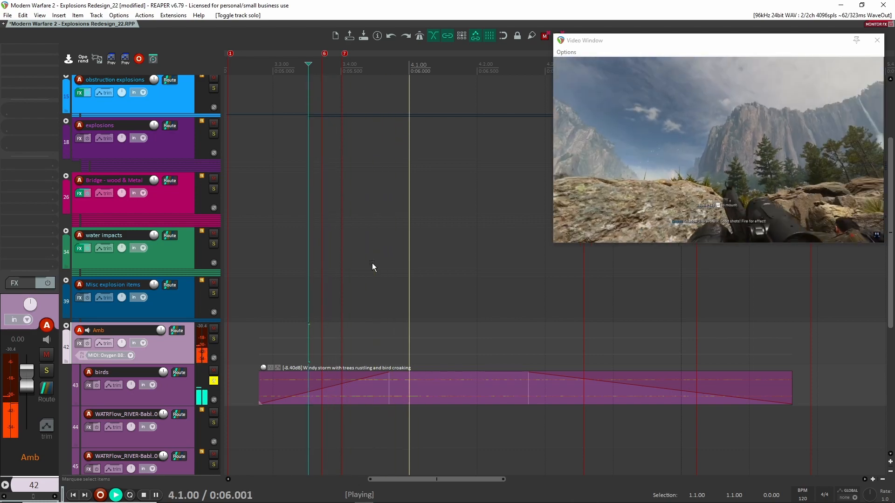
pyautogui.press('space')
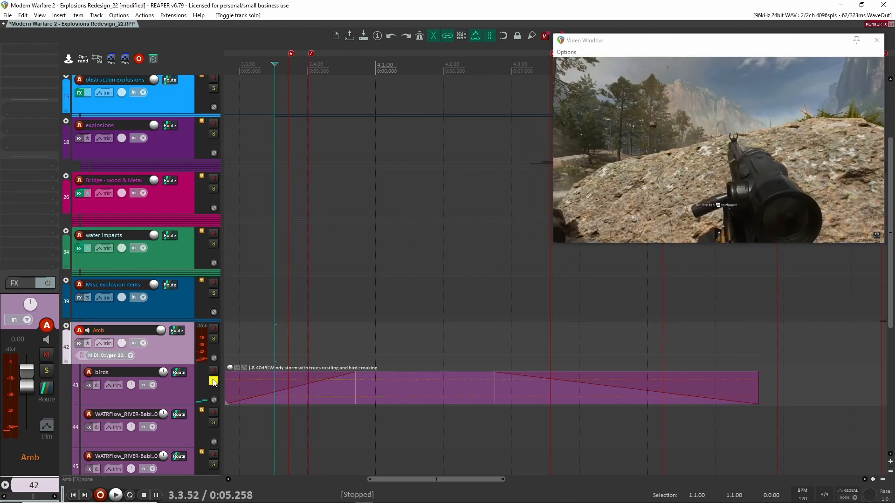
# Step: Clear the birds track solo and play the full mix from about 0:04.671
pyautogui.scroll(-3, 466, 228)
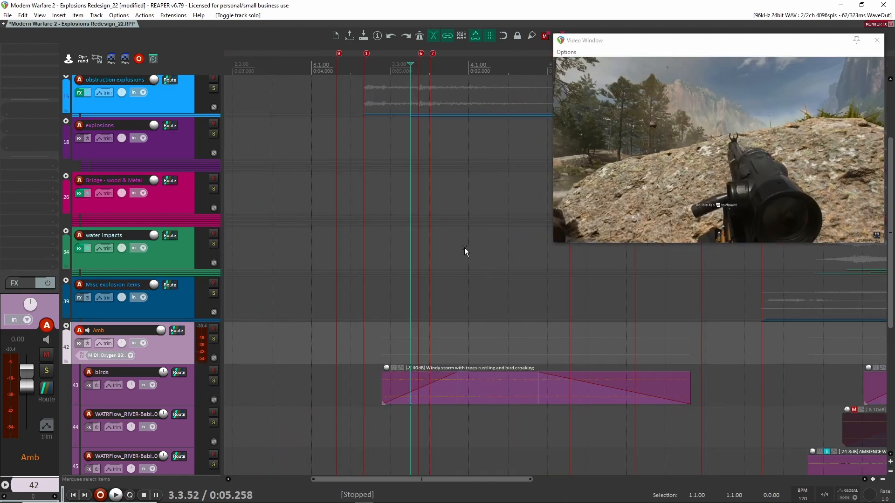
pyautogui.scroll(-2, 420, 290)
pyautogui.click(375, 335)
pyautogui.press('space')
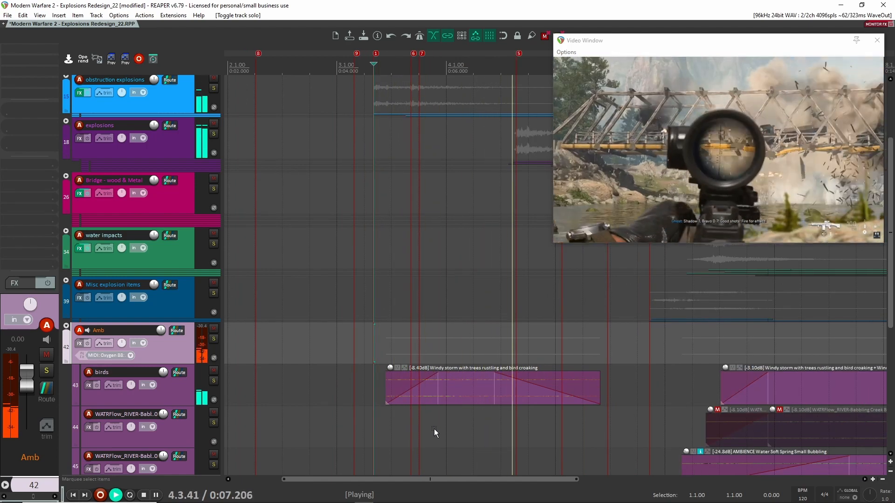
pyautogui.press('space')
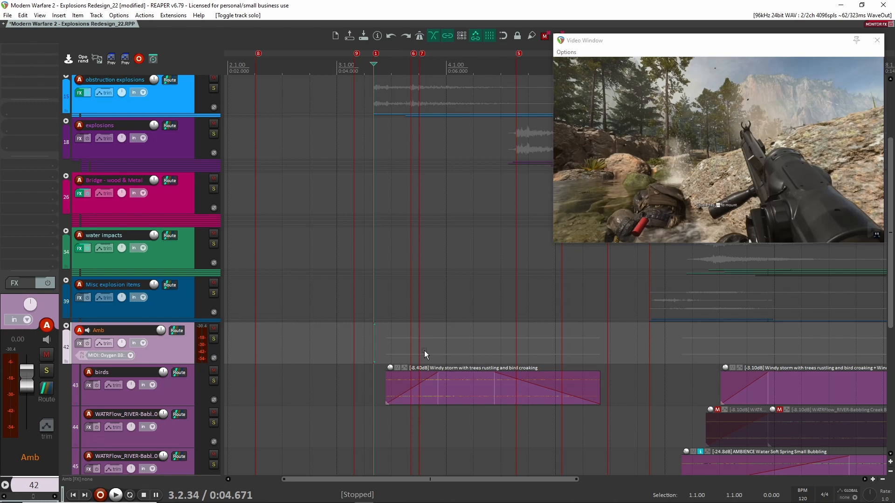
# Step: Collapse the Amb folder fully and look over the remaining folder tracks
pyautogui.click(66, 326)
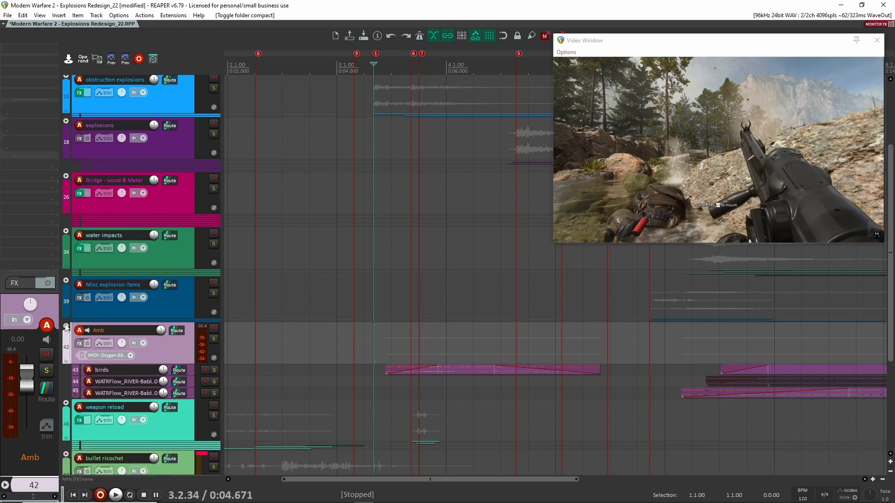
pyautogui.click(66, 326)
pyautogui.scroll(-3, 308, 306)
pyautogui.scroll(5, 313, 306)
pyautogui.scroll(-6, 326, 307)
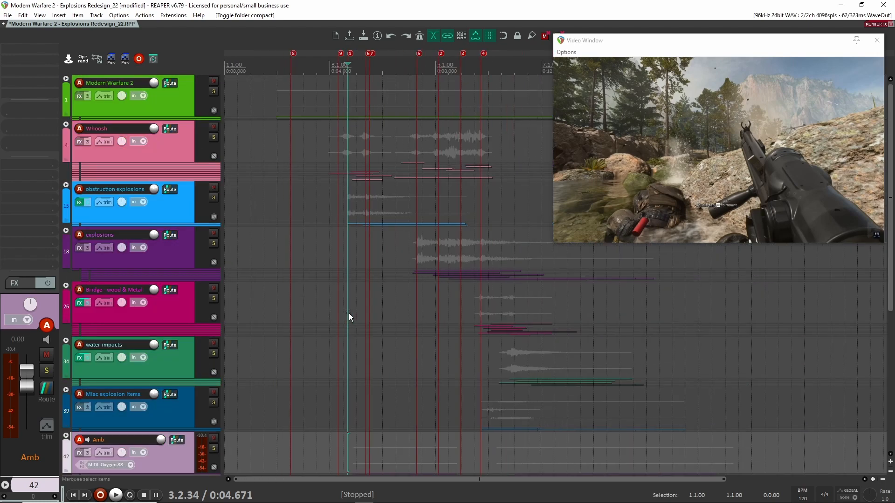
pyautogui.scroll(-4, 280, 247)
pyautogui.scroll(-3, 326, 261)
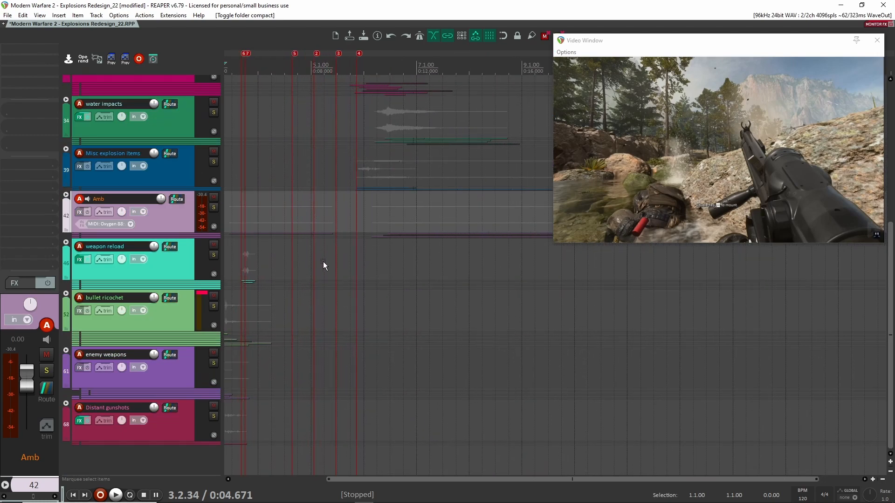
# Step: Place the edit cursor at about 0:02.067, near the start of the Modern Warfare 2 track's content
pyautogui.scroll(4, 264, 286)
pyautogui.hscroll(-1, 250, 178)
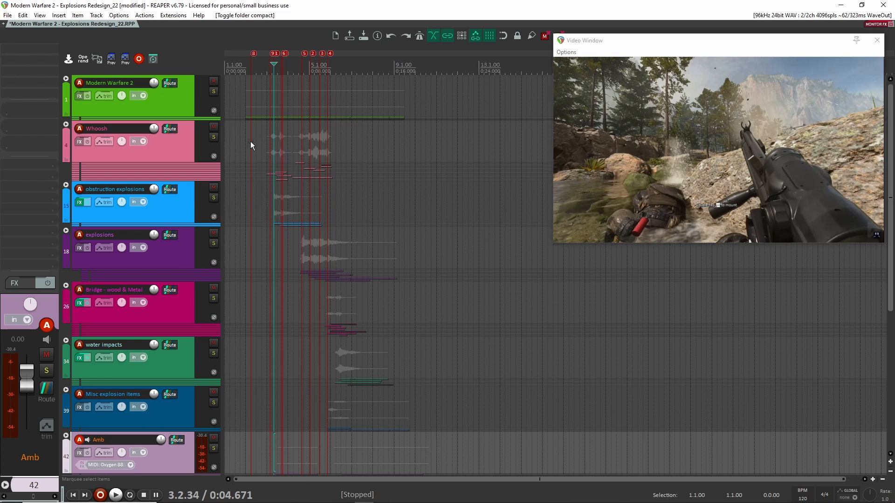
pyautogui.click(247, 128)
pyautogui.click(244, 125)
pyautogui.click(247, 124)
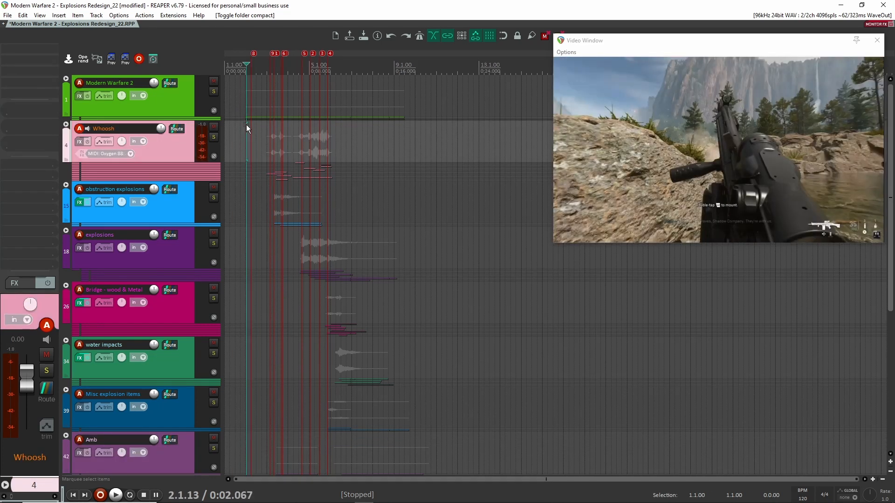